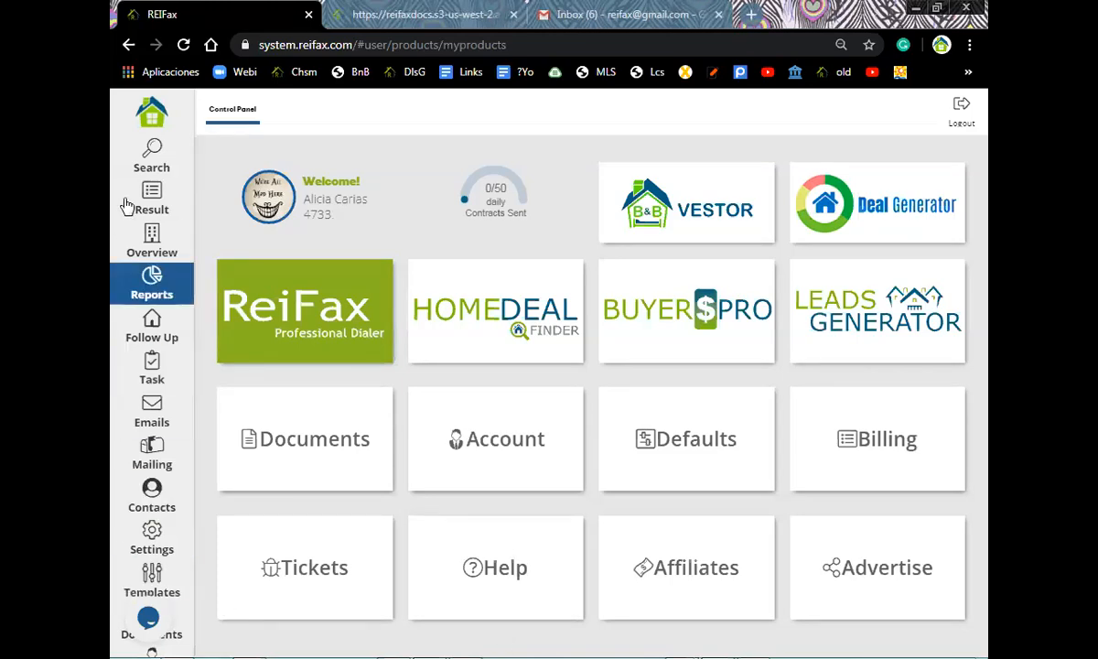
- Open the saved Broward single-family property search and show Broward County on the map
click(153, 168)
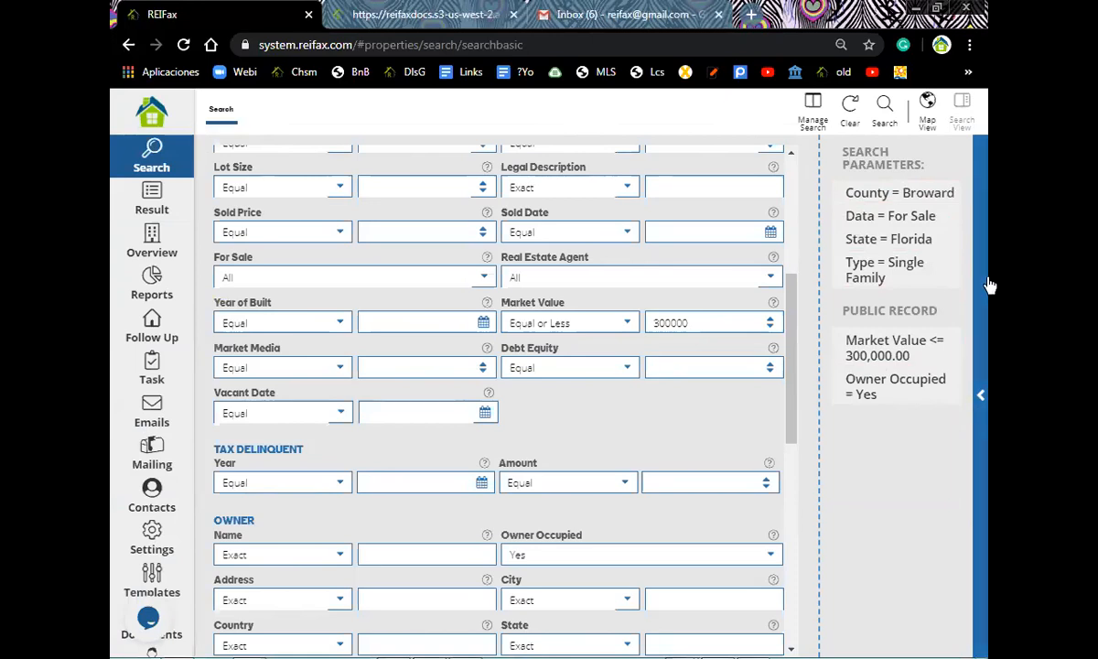
mouse_move(930, 362)
click(927, 104)
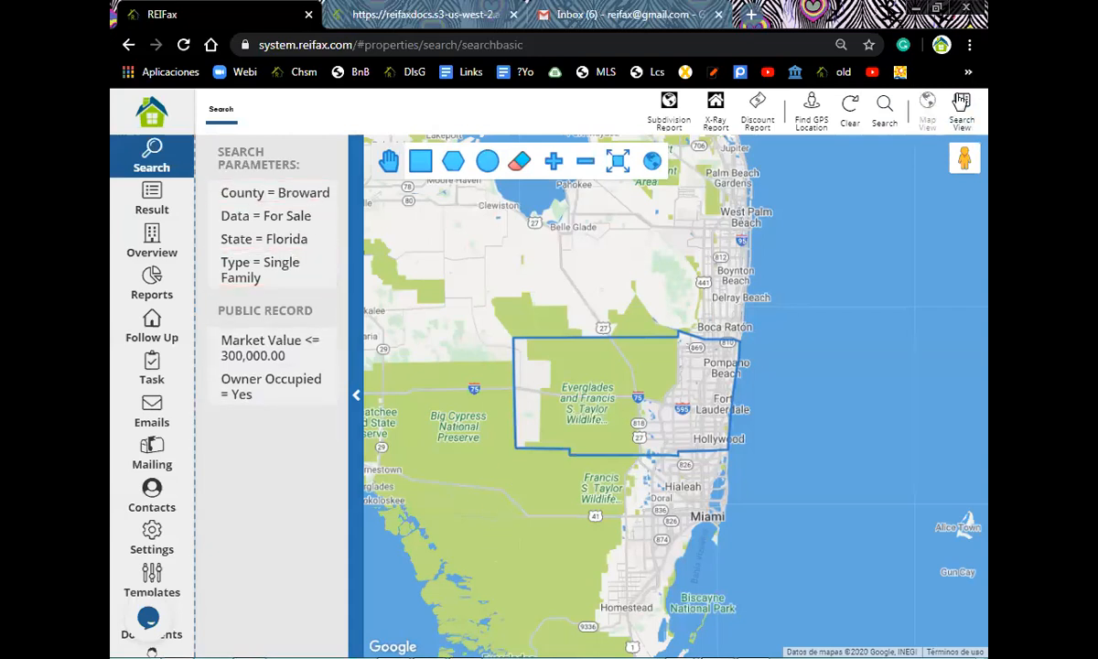
click(961, 105)
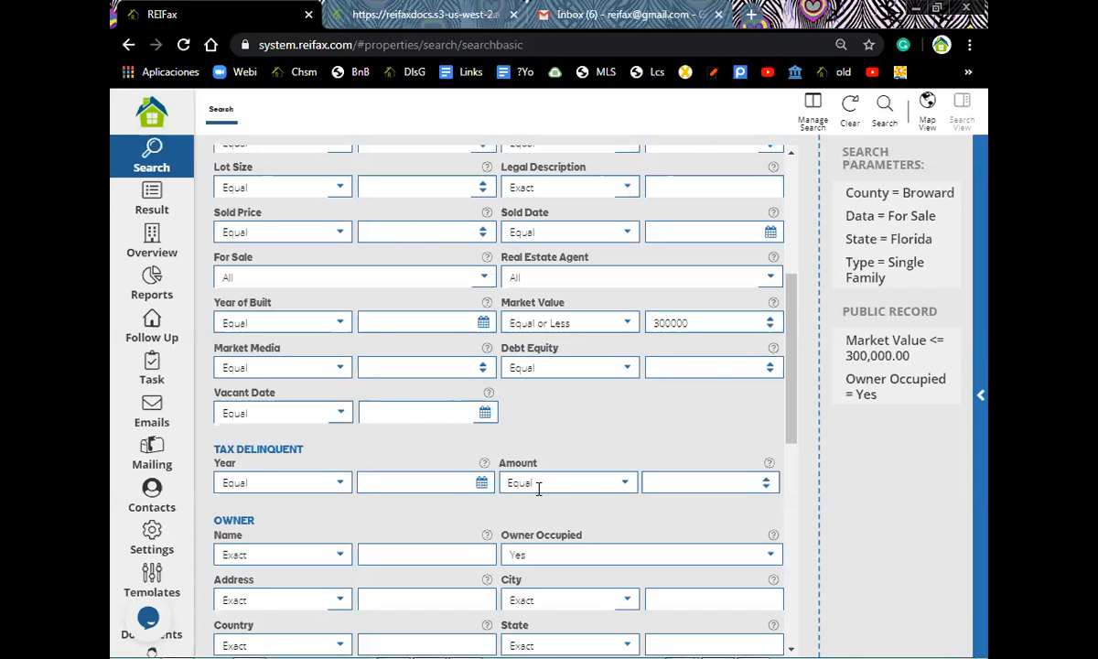
scroll(538, 490, up, 3)
scroll(579, 306, up, 5)
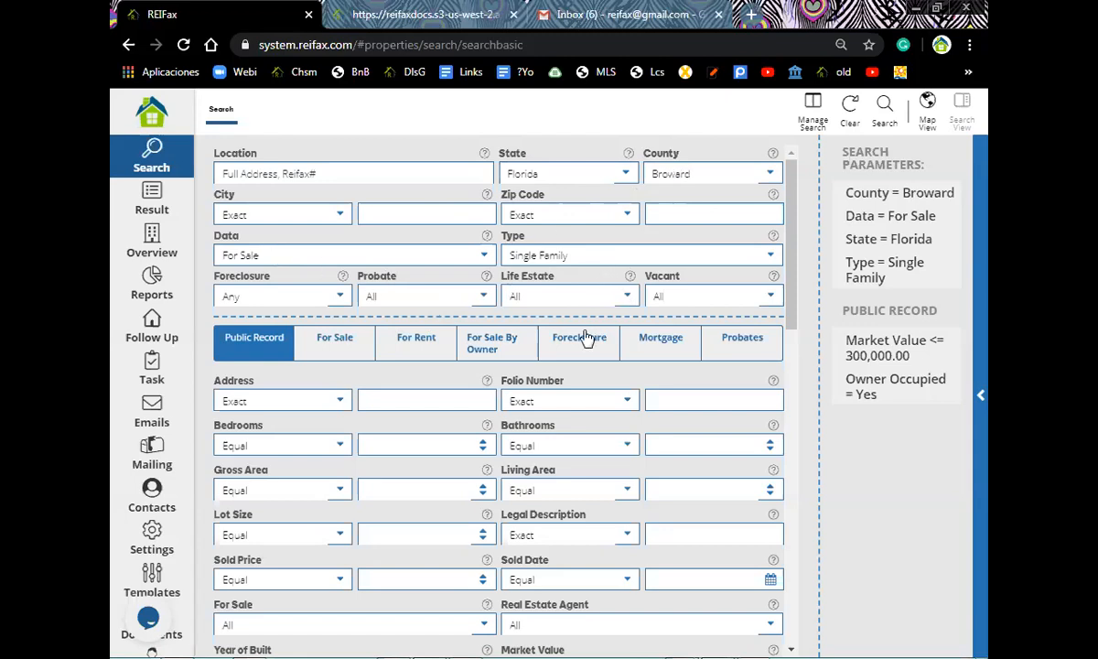
scroll(641, 336, down, 1)
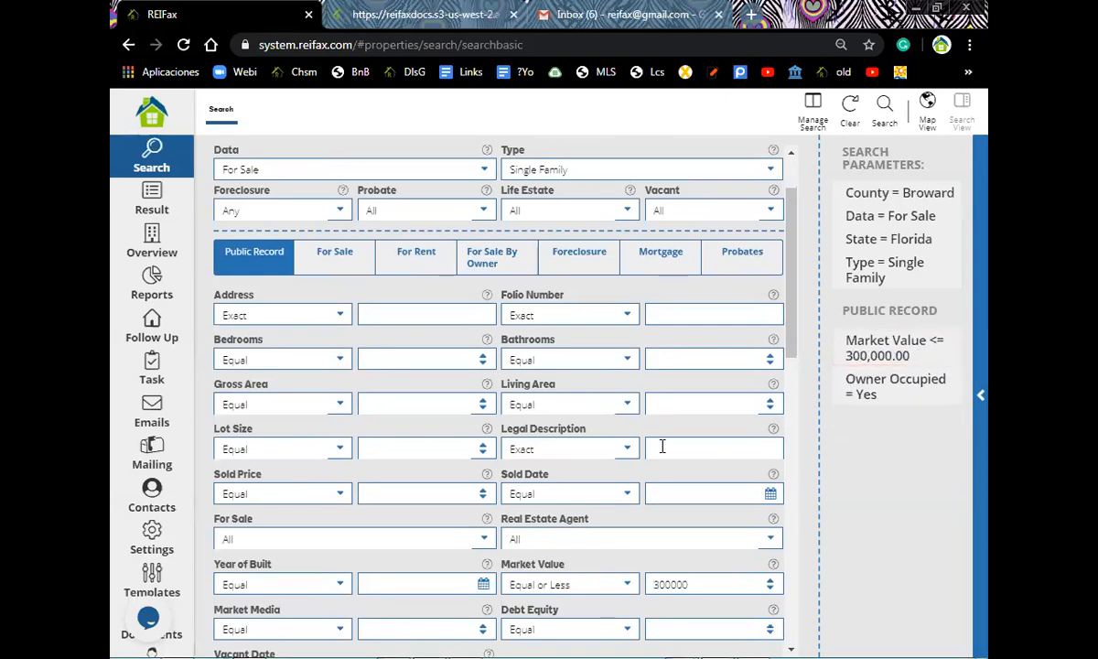
scroll(662, 447, down, 2)
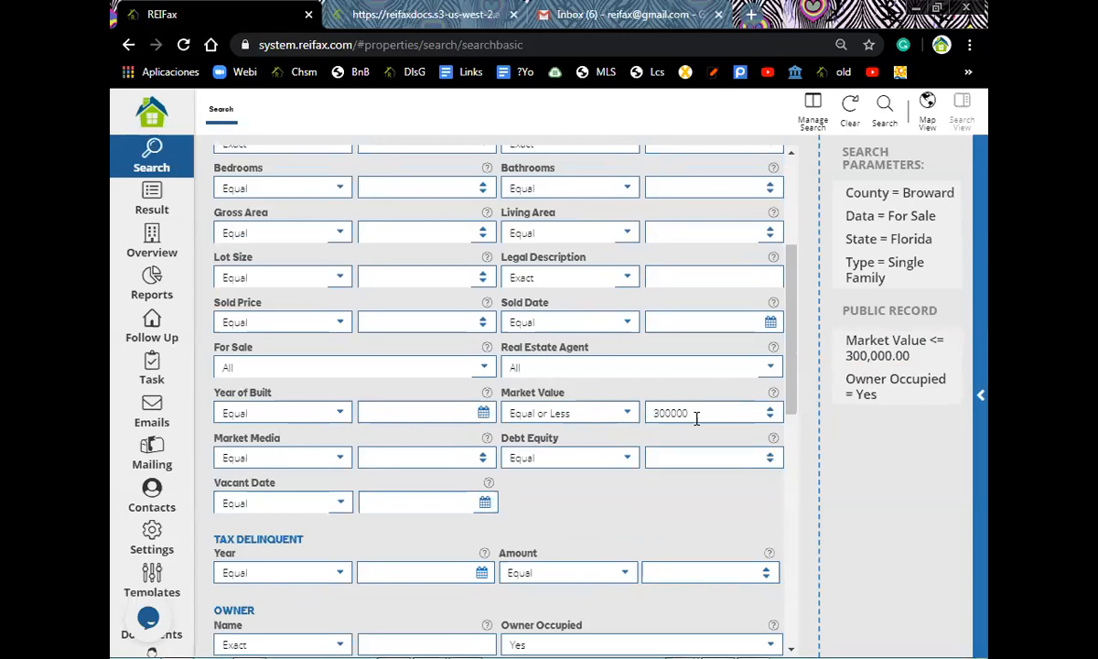
mouse_move(870, 409)
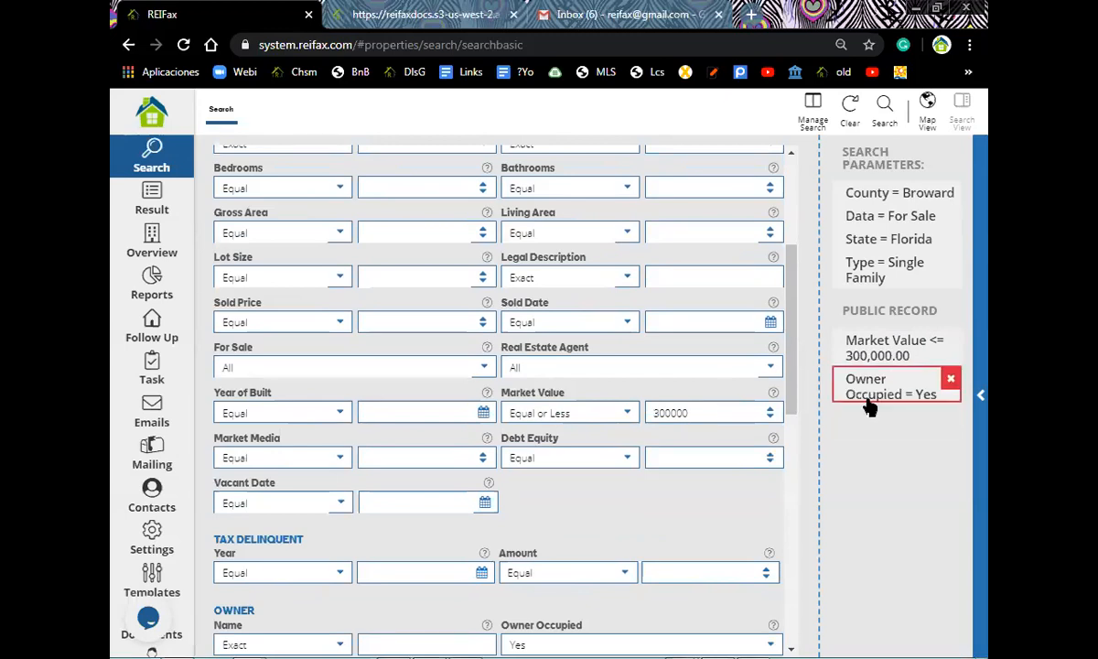
click(884, 108)
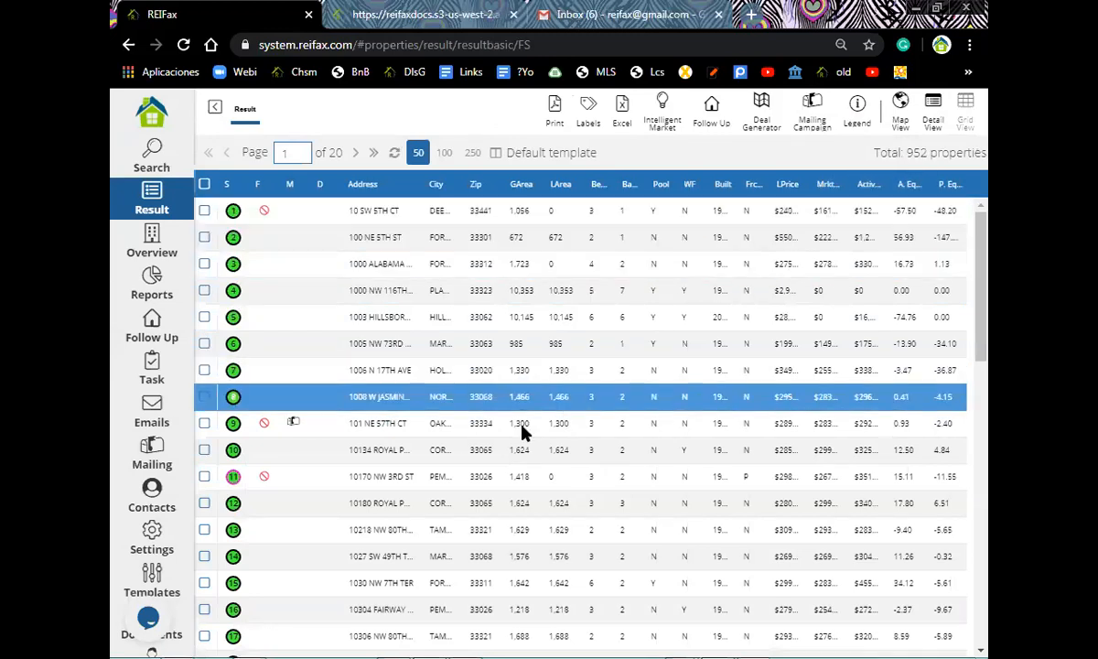
click(451, 275)
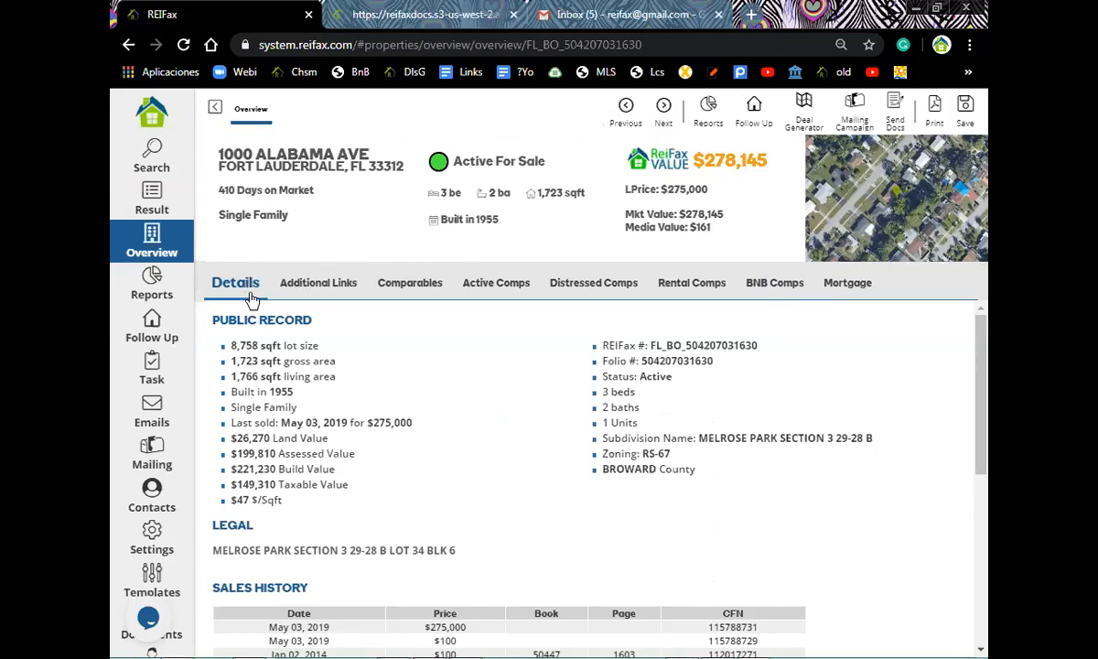
scroll(255, 391, down, 3)
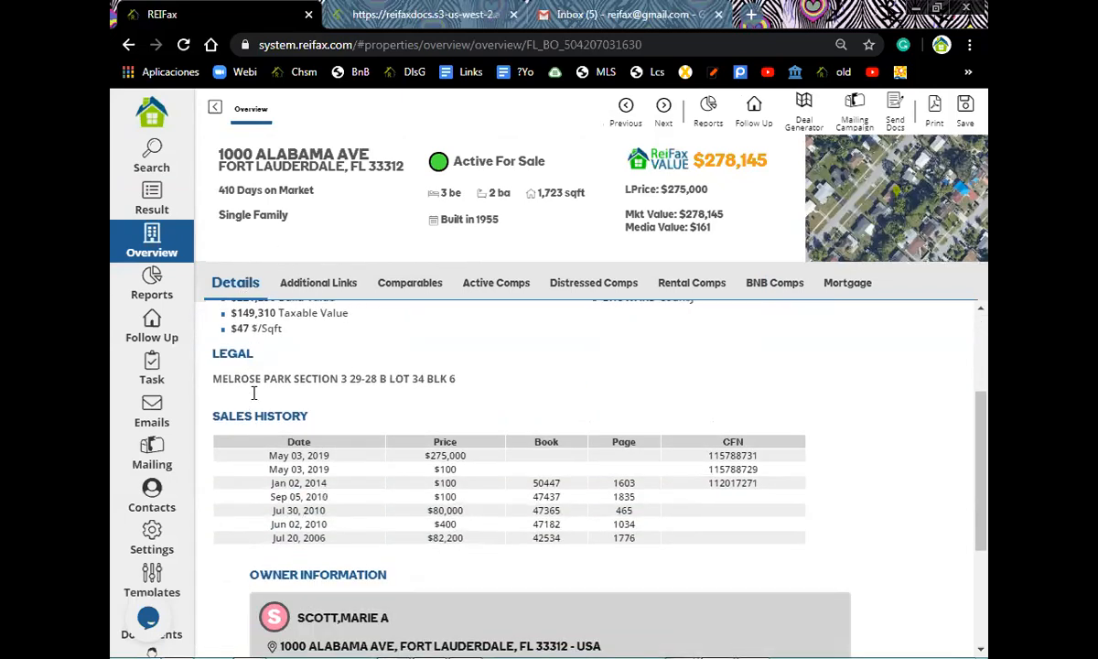
scroll(483, 385, up, 3)
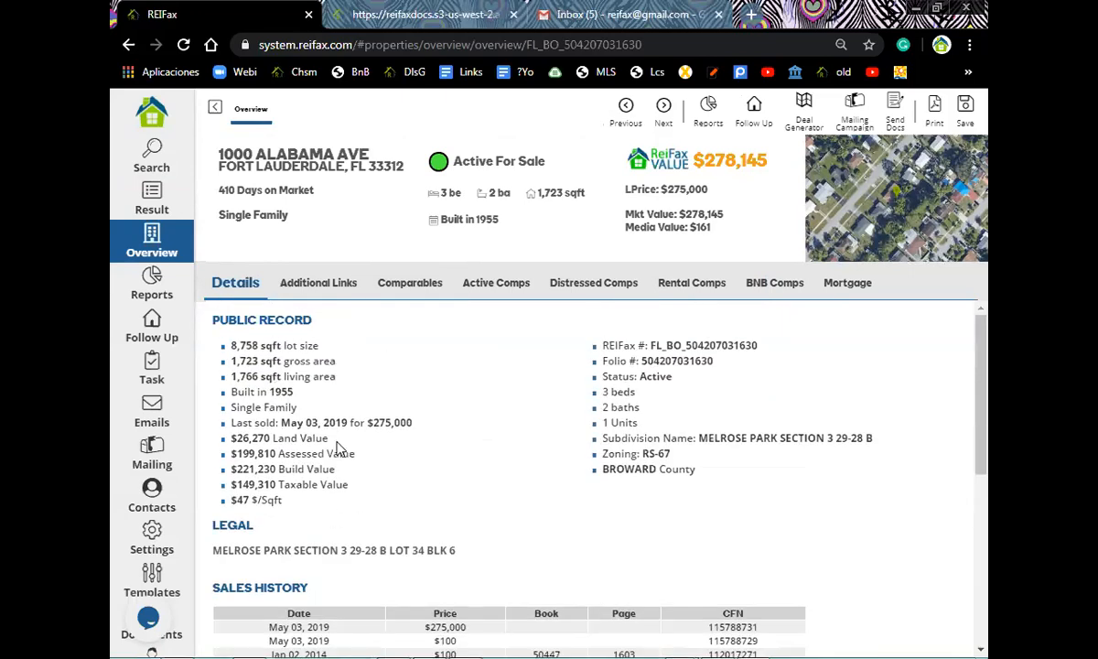
scroll(329, 471, down, 1)
scroll(322, 520, down, 2)
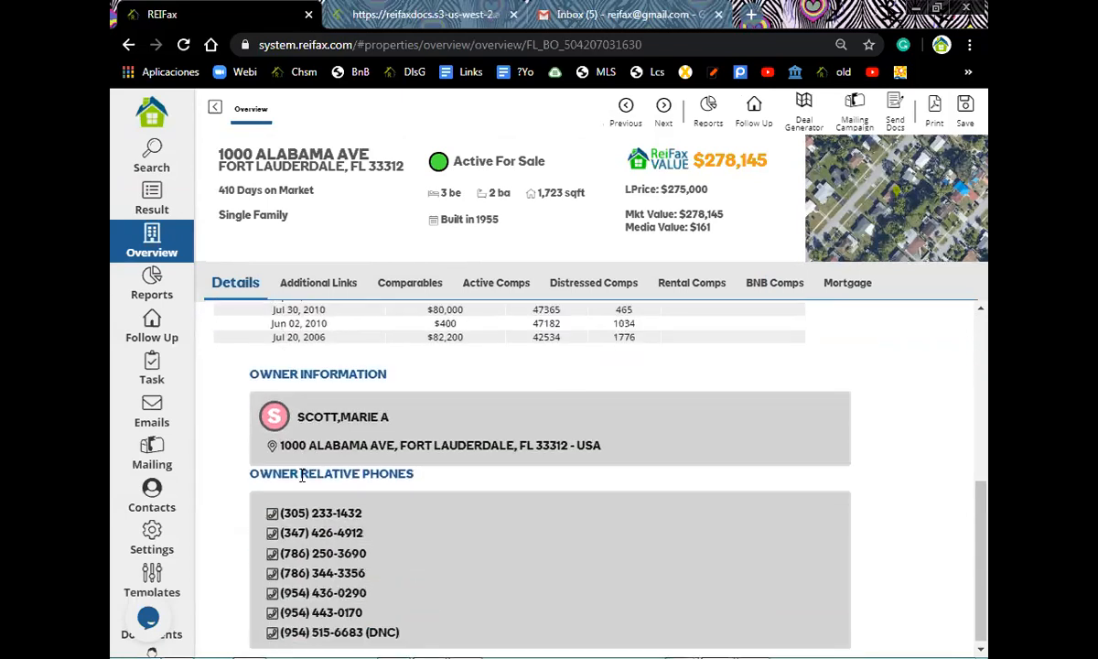
scroll(331, 412, up, 4)
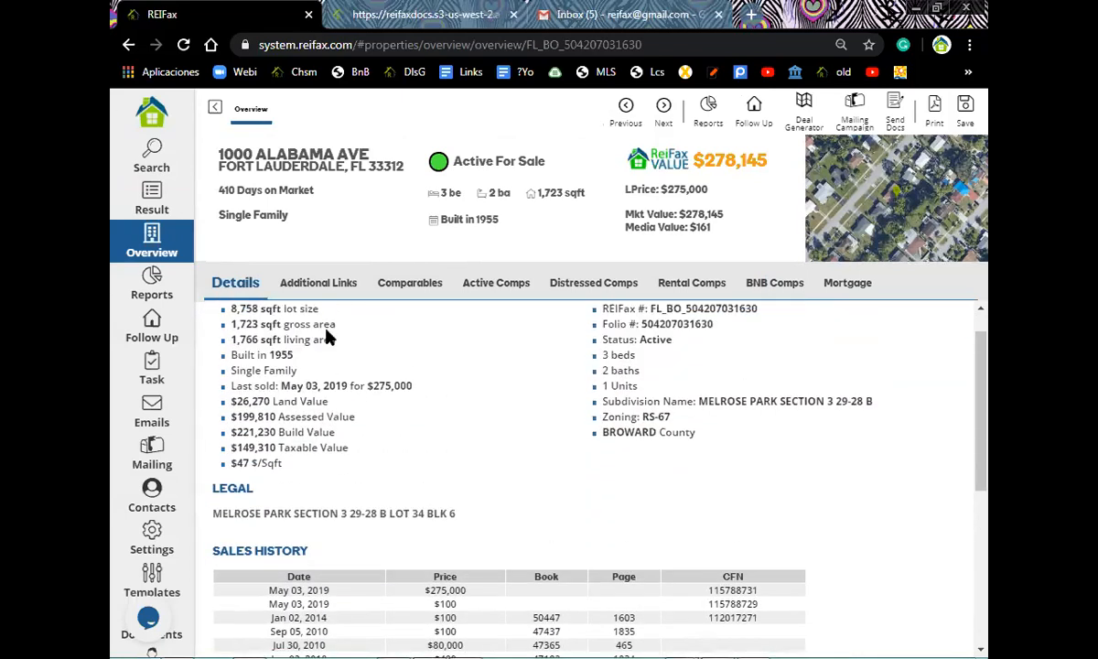
scroll(320, 334, up, 1)
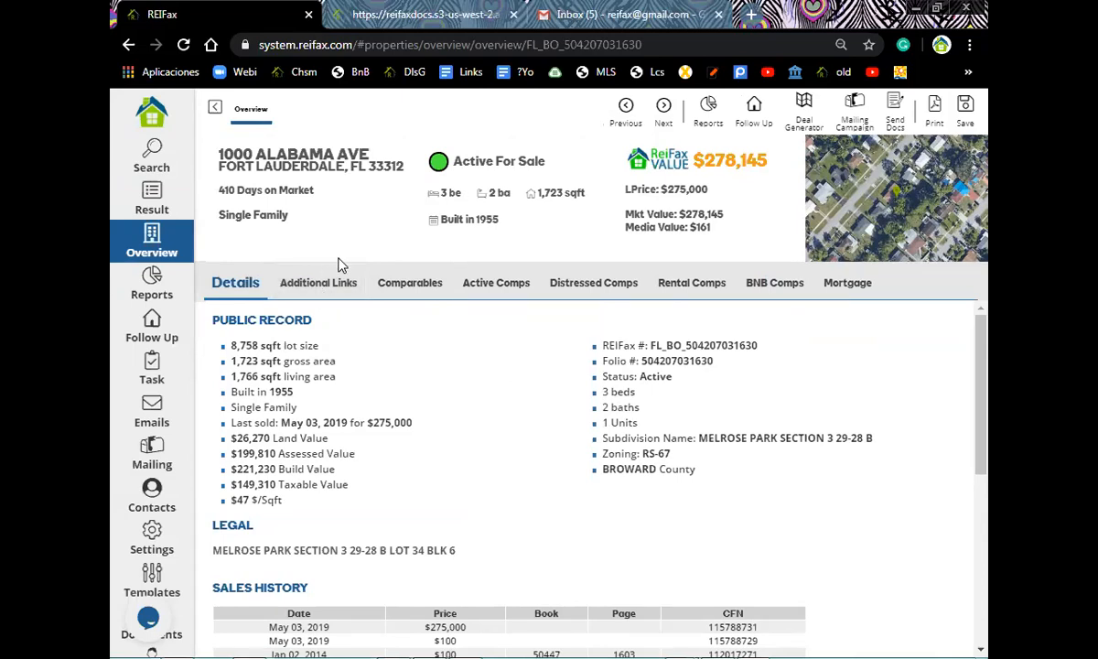
click(412, 284)
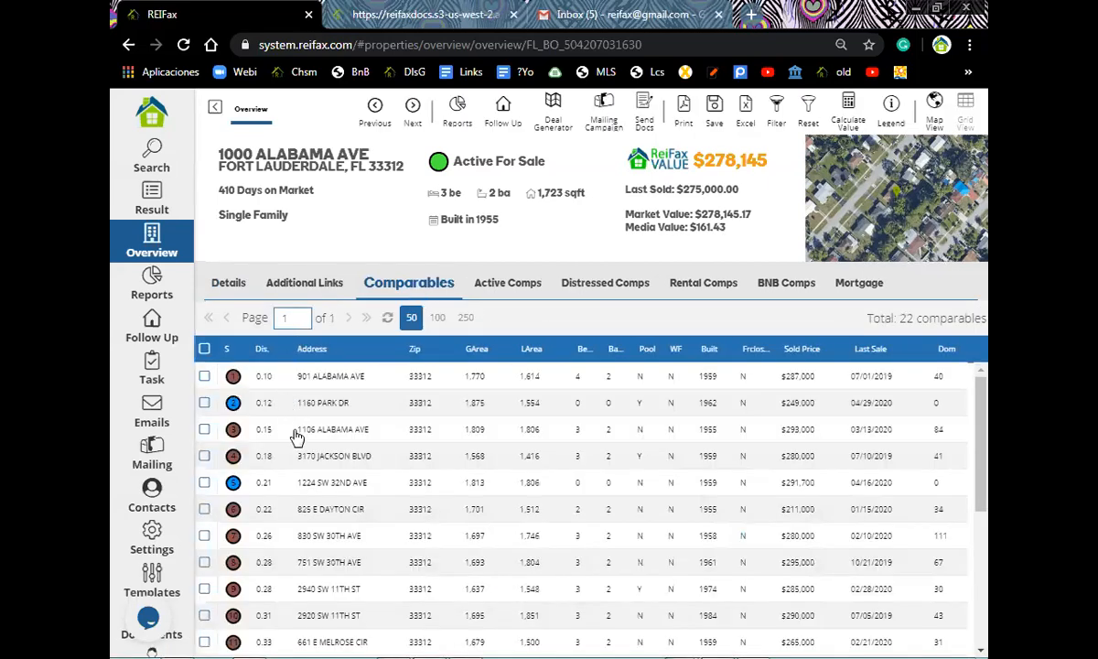
- Value the property from all 22 comparables at $278,145, then switch to Active Comps
click(296, 440)
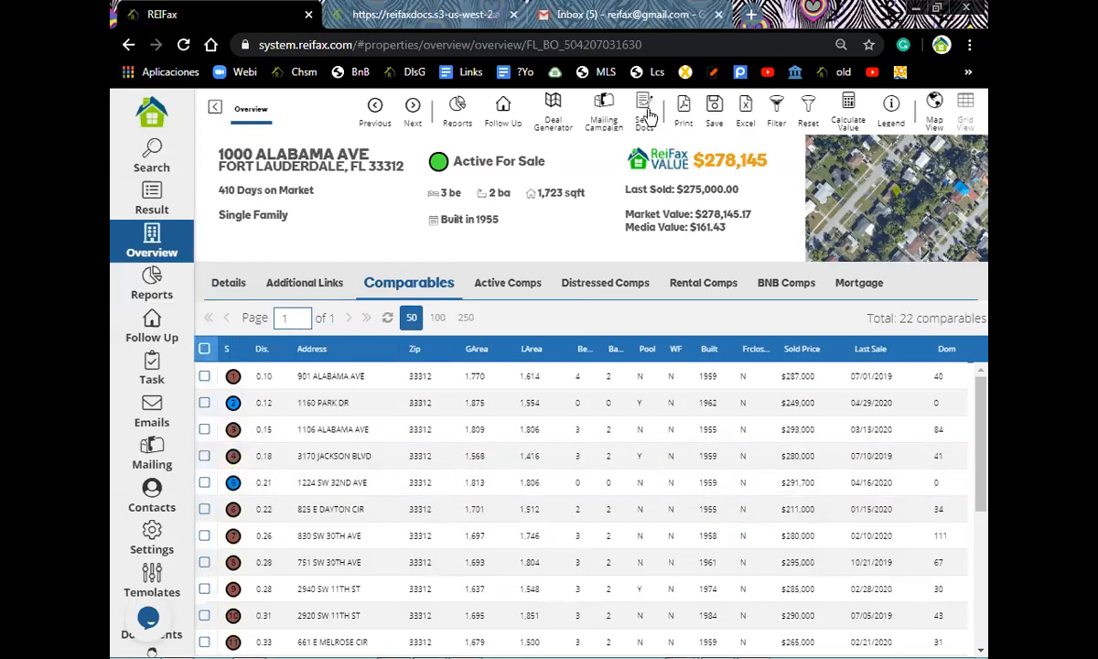
click(205, 349)
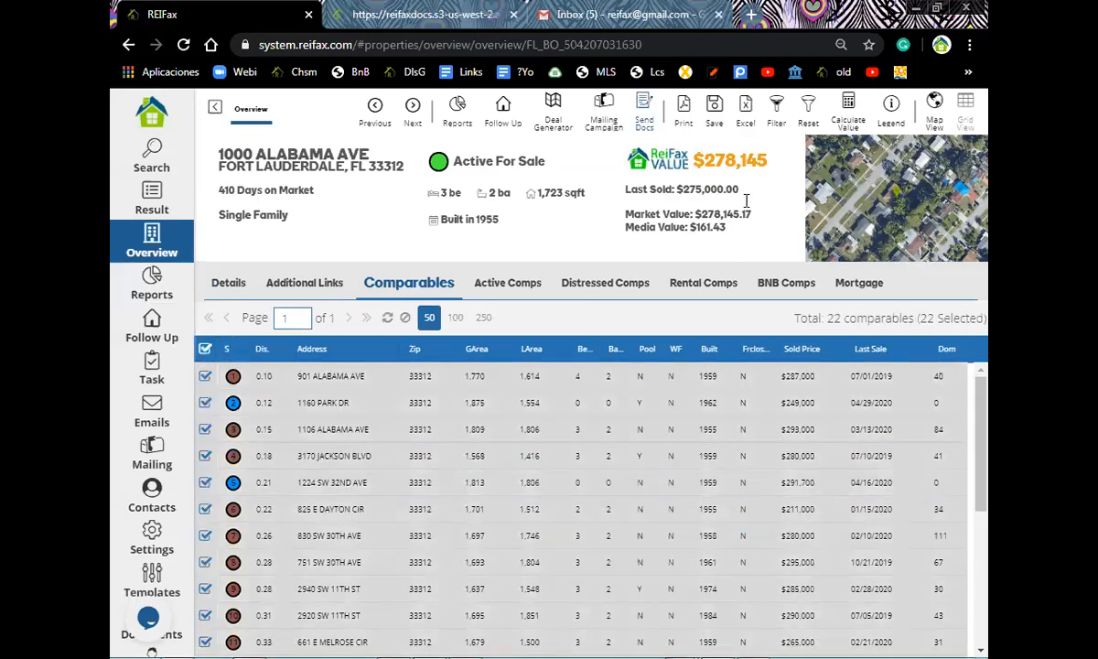
click(848, 111)
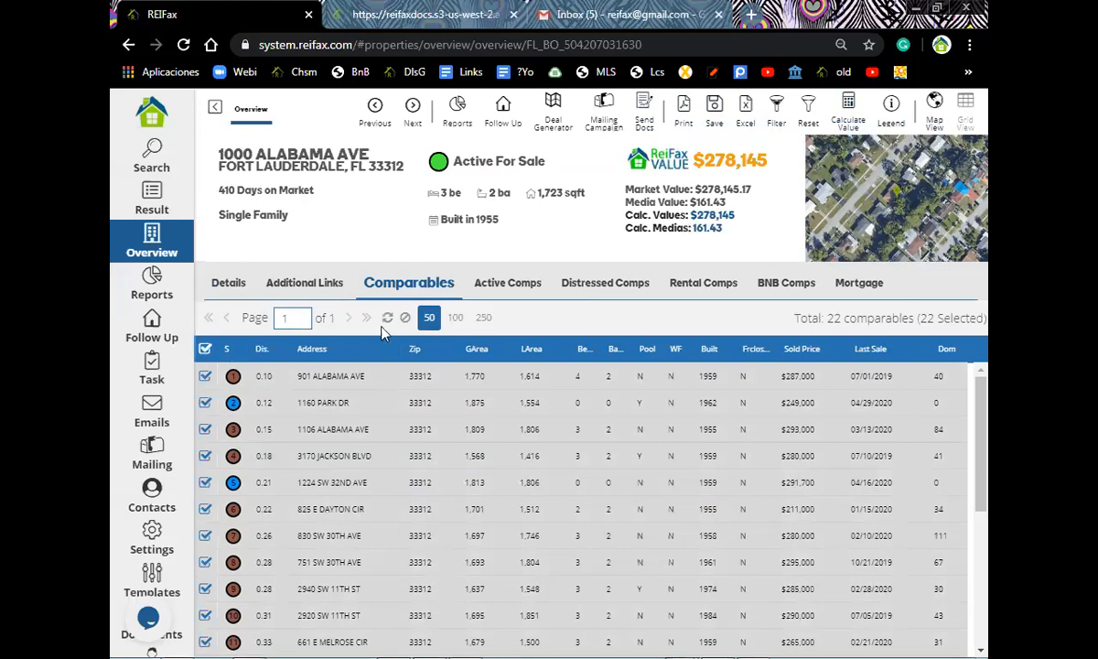
click(509, 288)
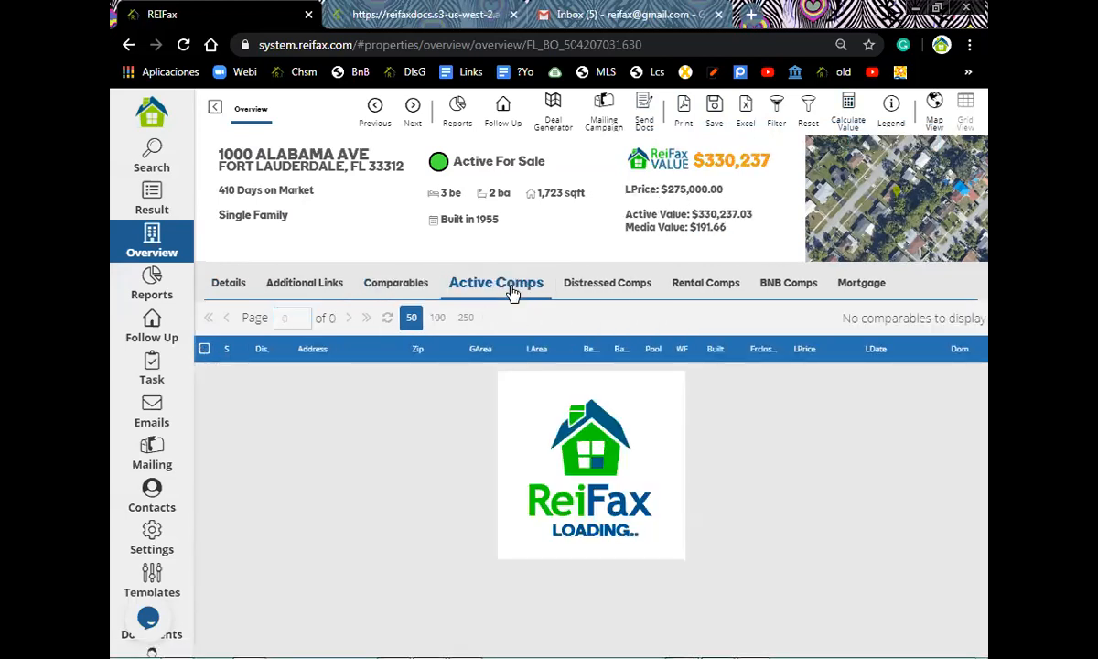
- Value the property at $330,237 from all 12 active comps, then list the 43 distressed comps
click(204, 350)
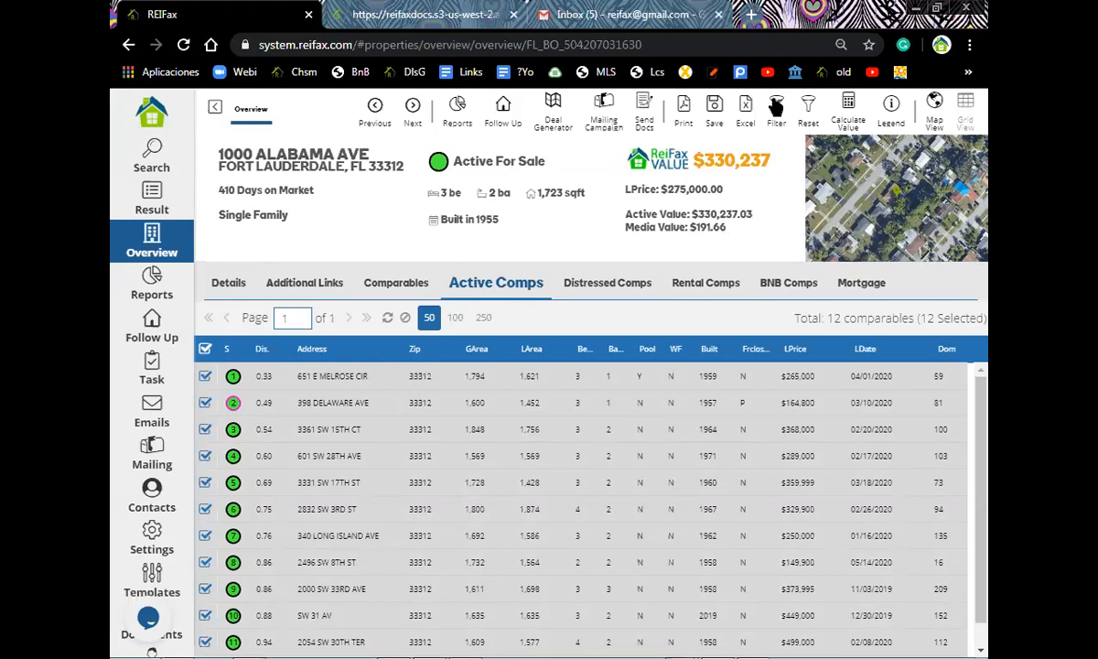
click(848, 108)
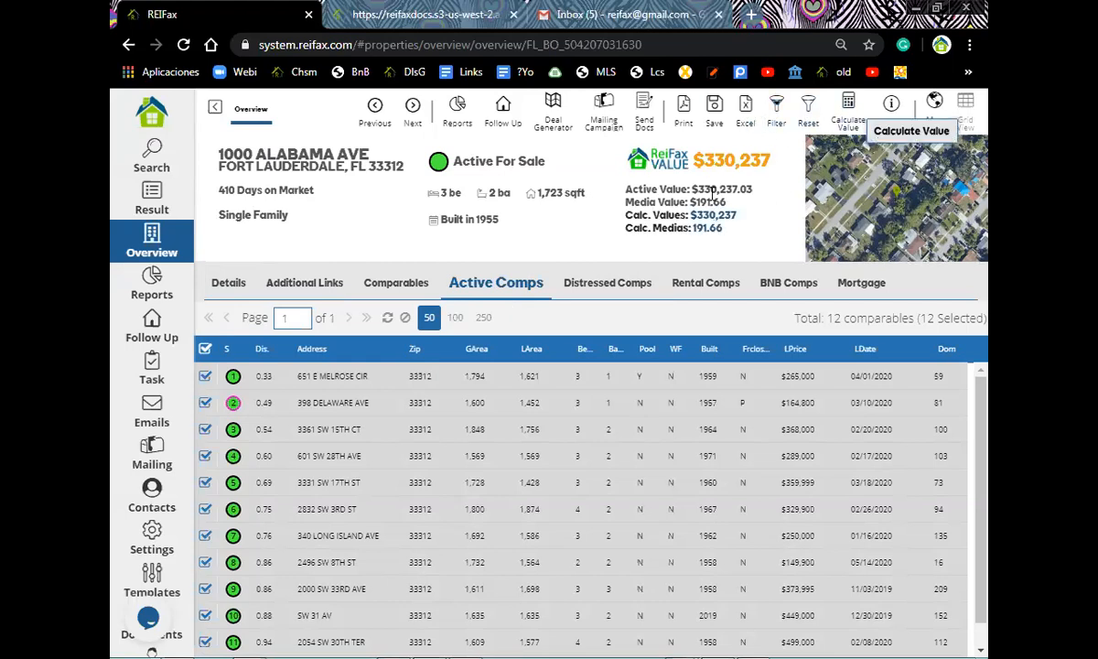
click(625, 295)
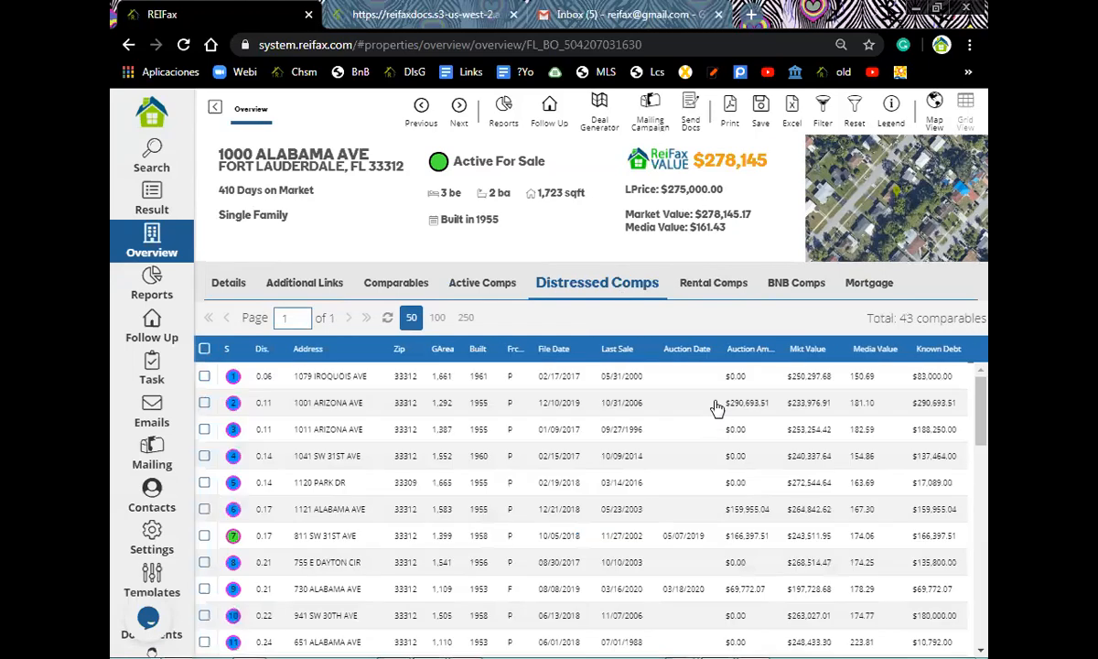
- Check the Rental and BNB comps, ending on the $270,019 mortgage dated May 08, 2019
click(772, 370)
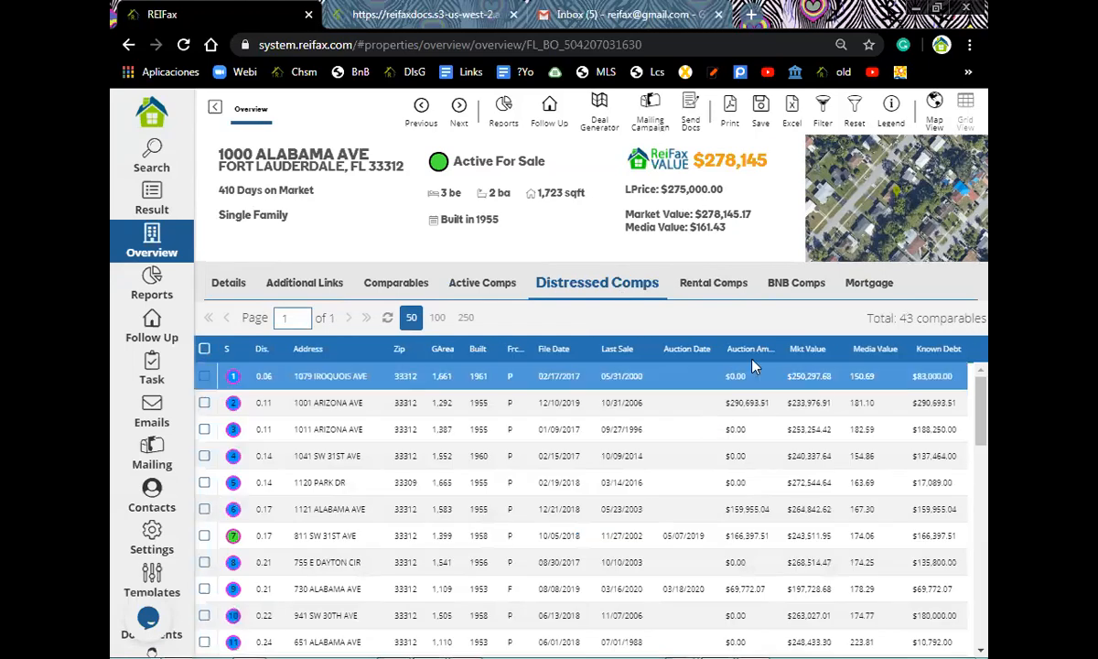
click(710, 282)
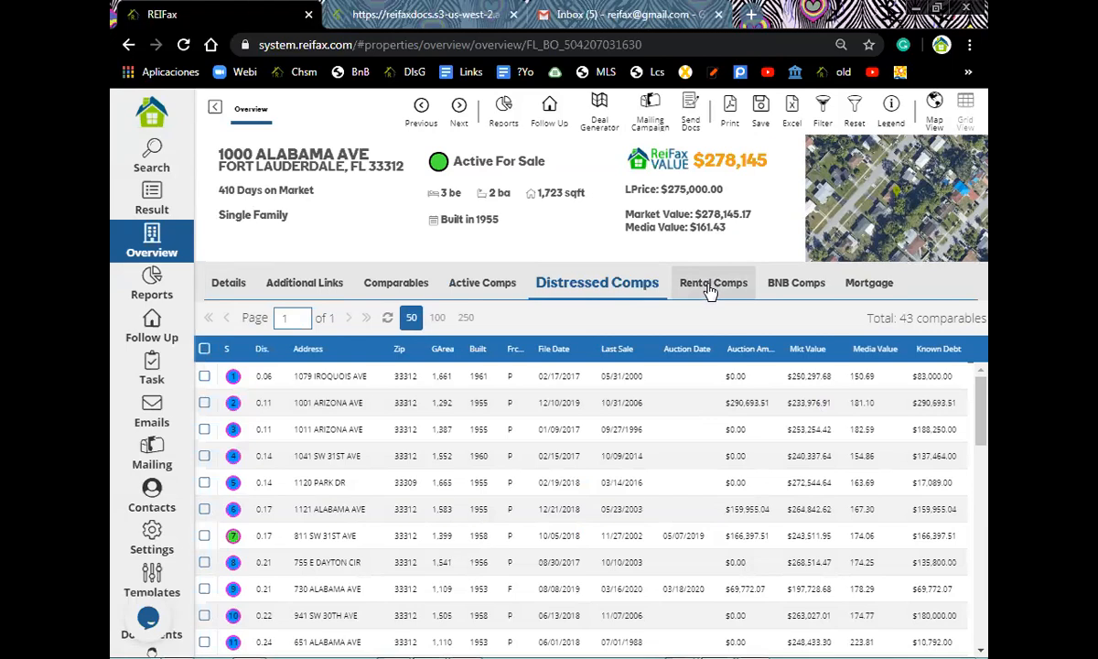
click(711, 289)
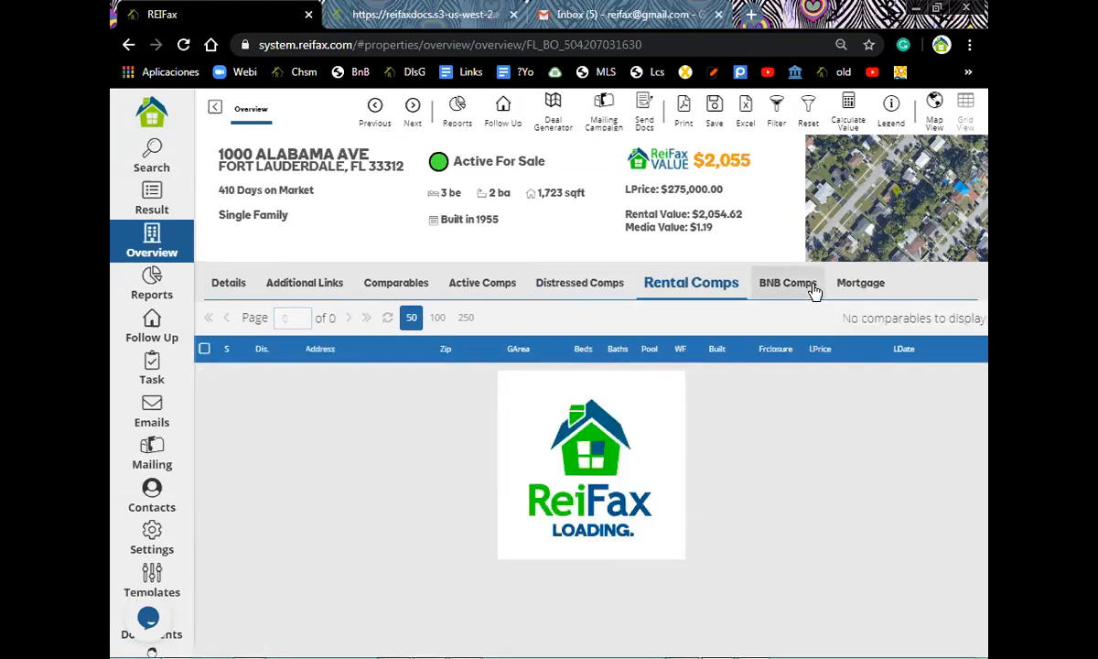
click(812, 289)
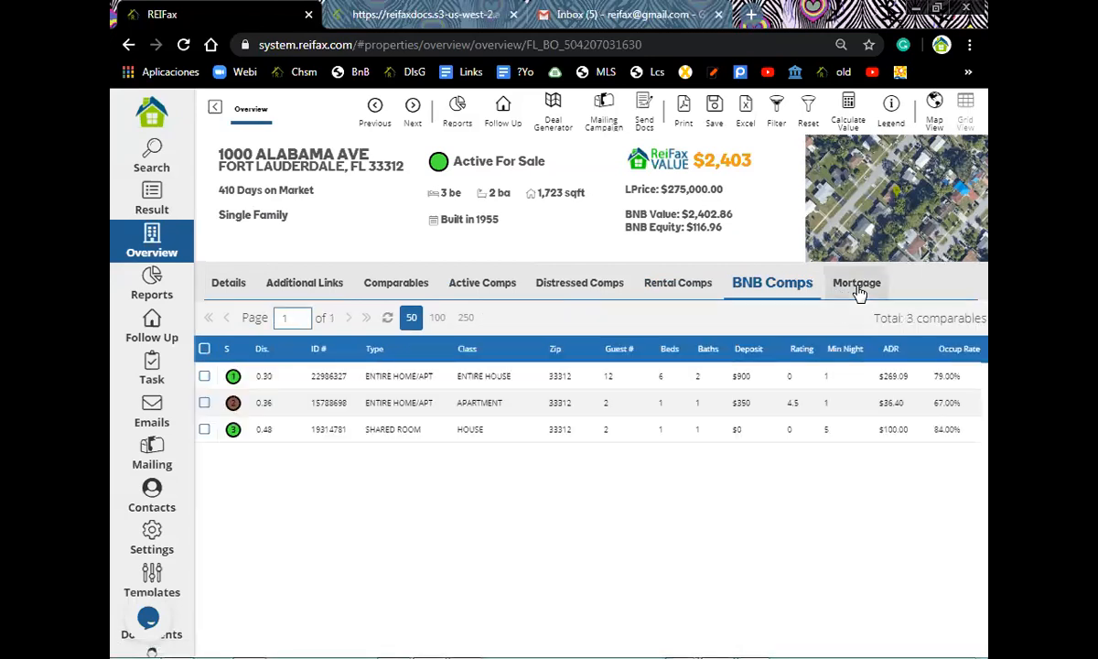
click(857, 289)
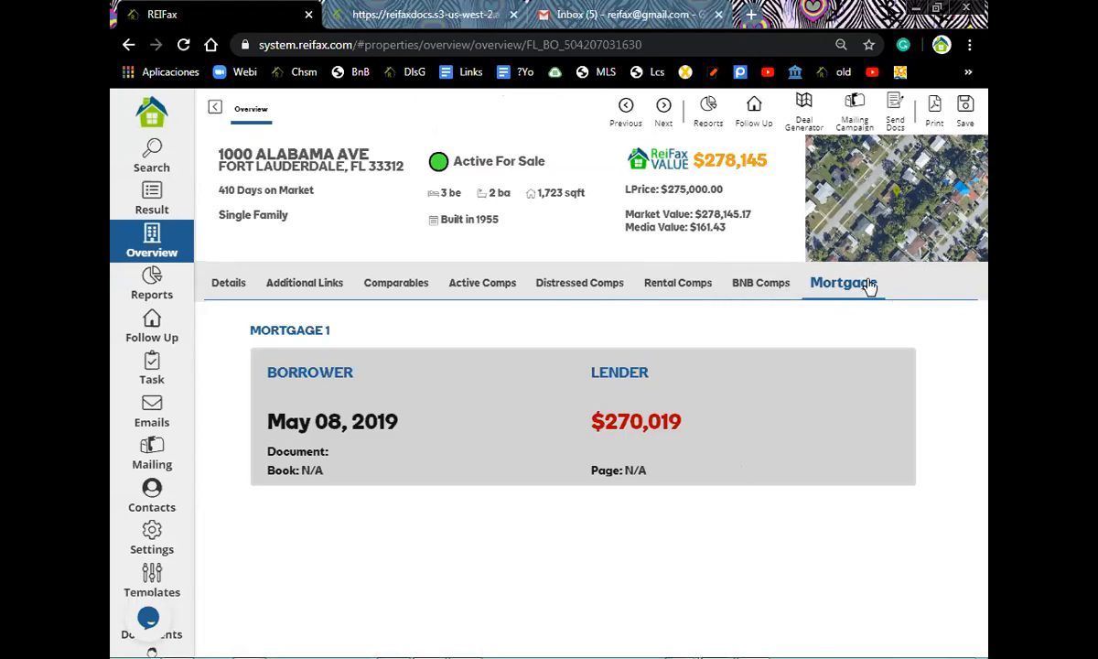
- Choose PA Report from the Reports menu to open the Property Analysis report dialog
click(706, 114)
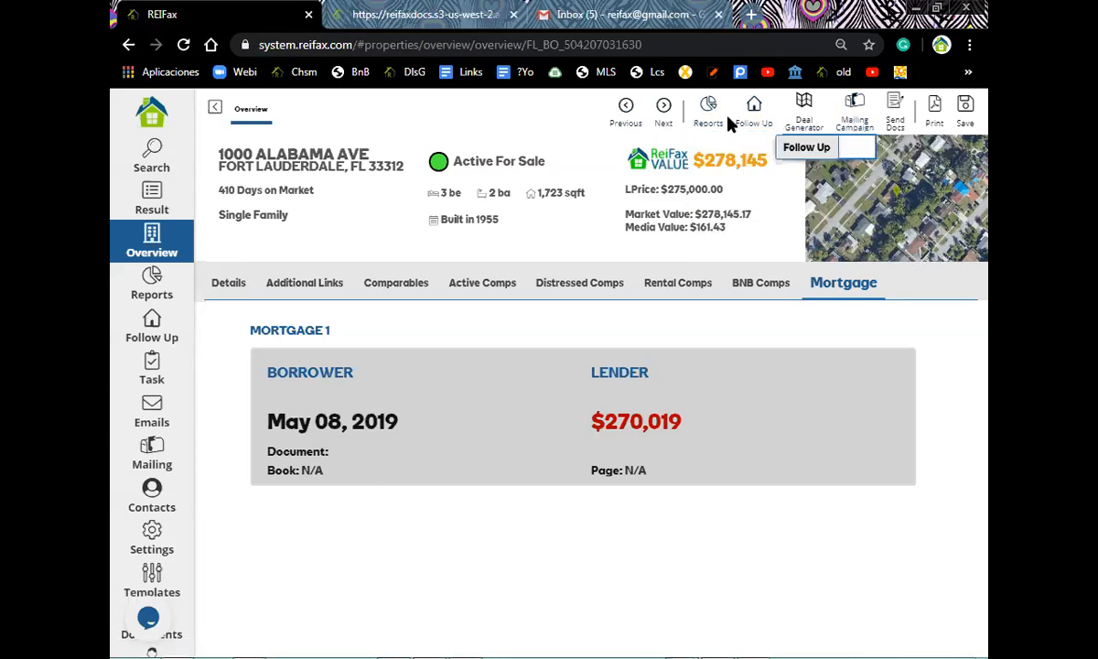
mouse_move(711, 109)
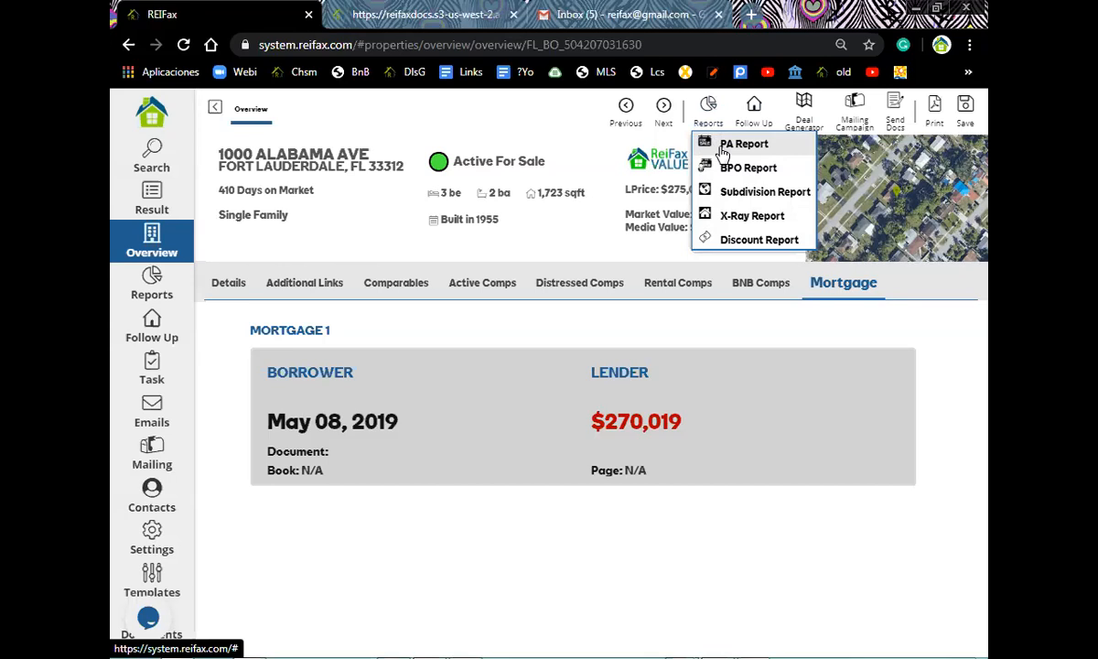
click(723, 153)
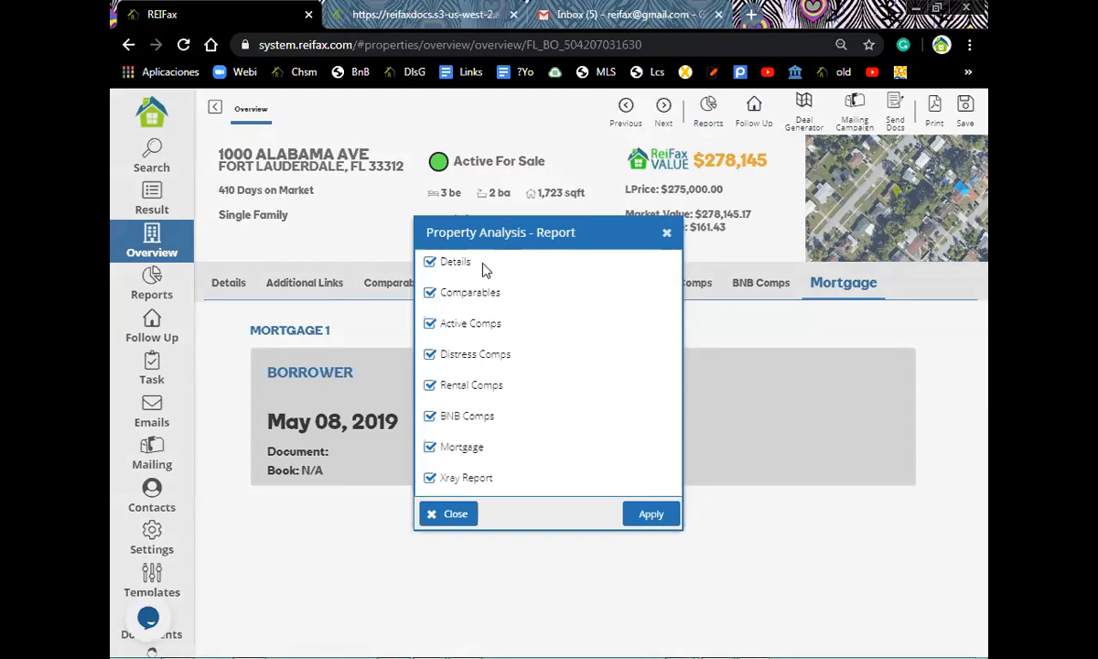
- Move the report dialog lower, exclude Rental Comps, and generate the Property Analysis report
drag(522, 235, 541, 339)
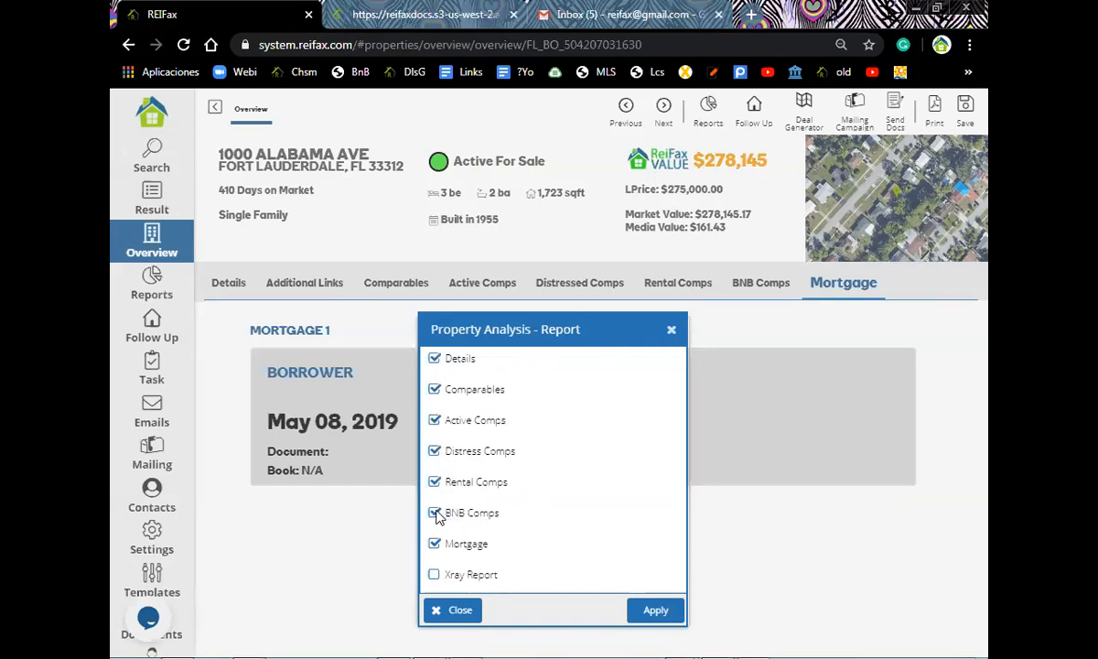
click(434, 482)
click(652, 609)
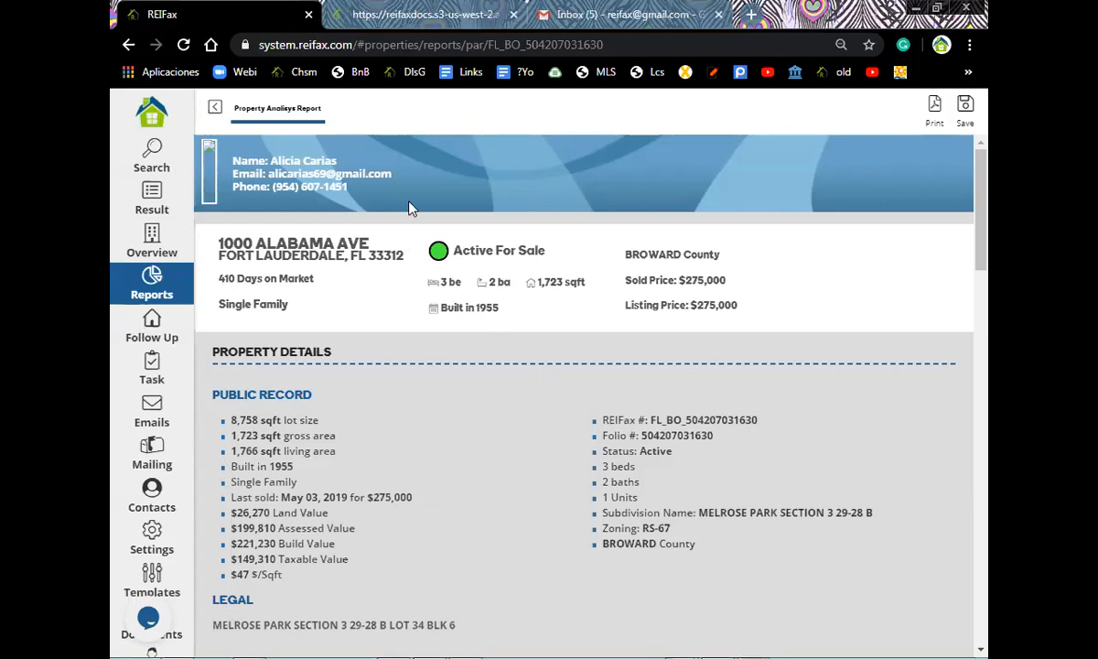
- Keep waiting on the unresponsive report page, which then crashes with Out of Memory
click(575, 240)
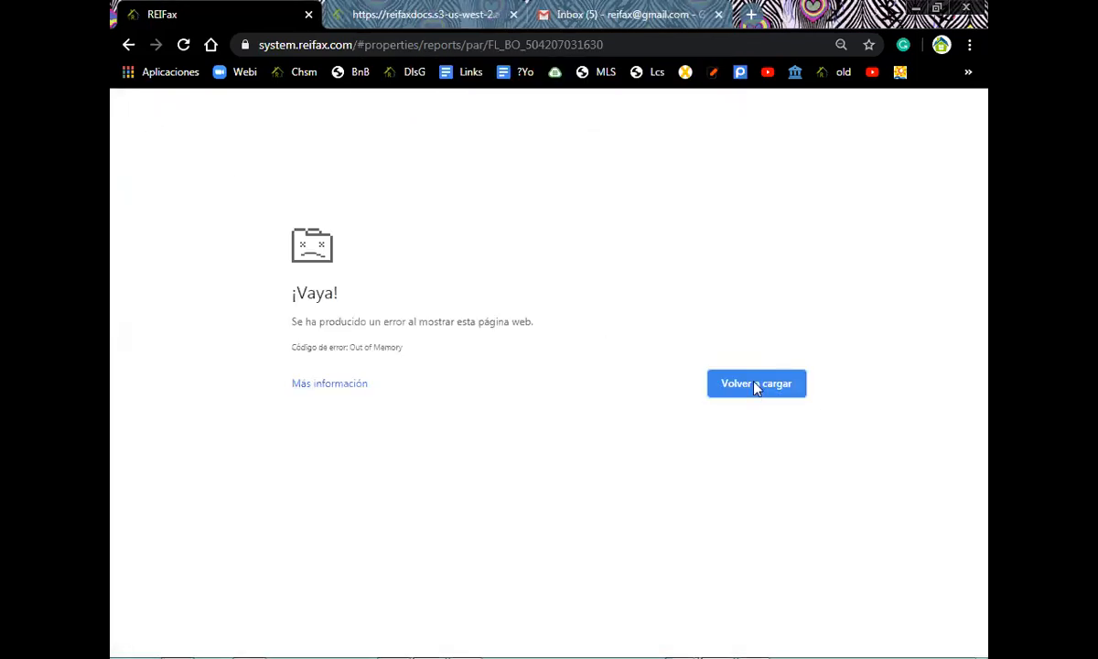
- Reload the crashed page, return to the Control Panel, and open the account's Personal Data
click(756, 384)
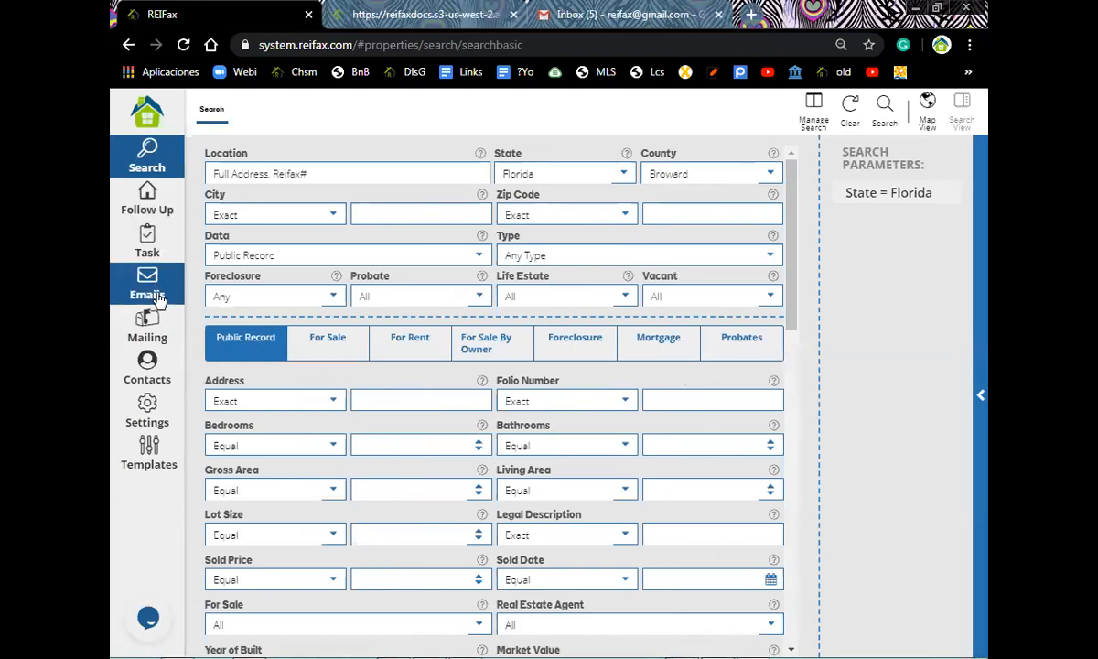
click(151, 119)
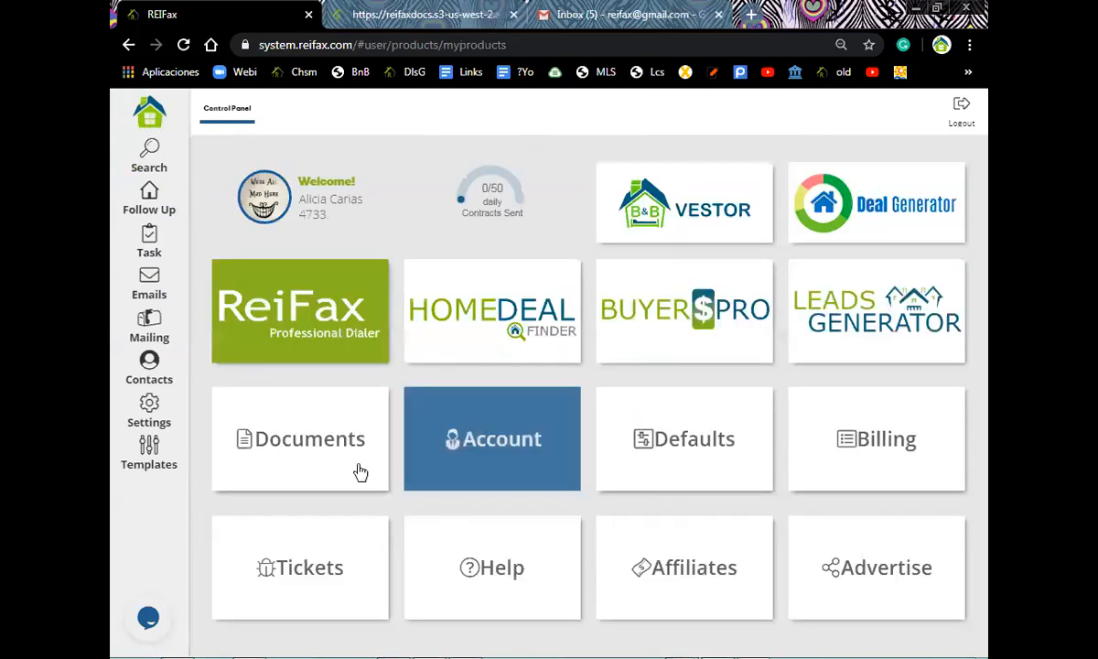
click(529, 451)
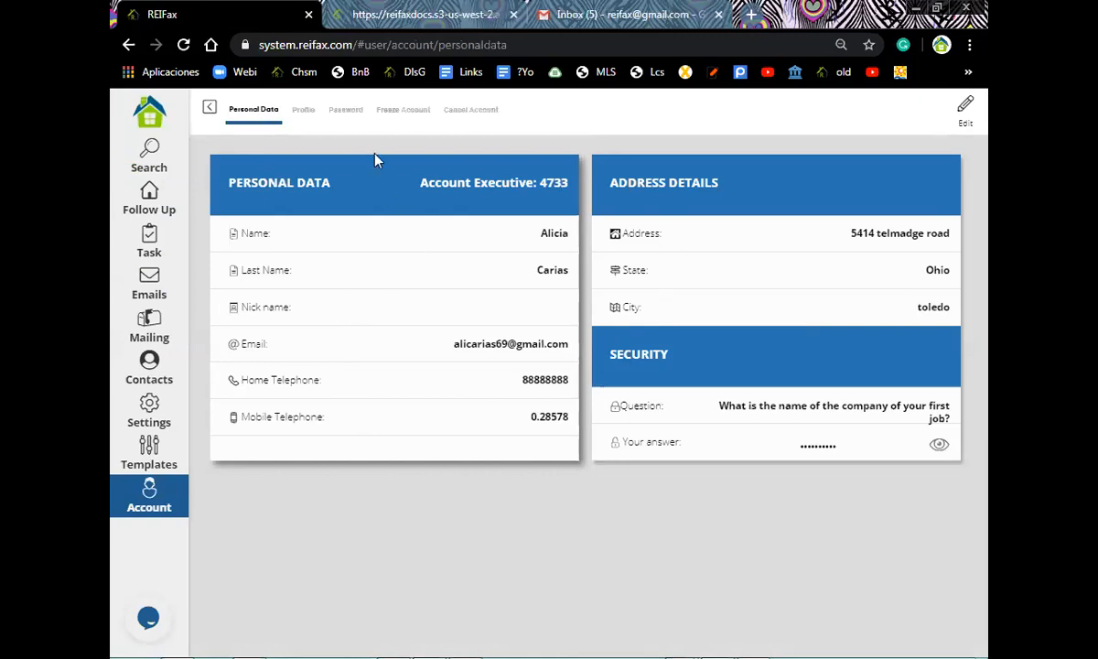
- View the account Profile tab, then return to the Broward, Florida property search form
click(303, 111)
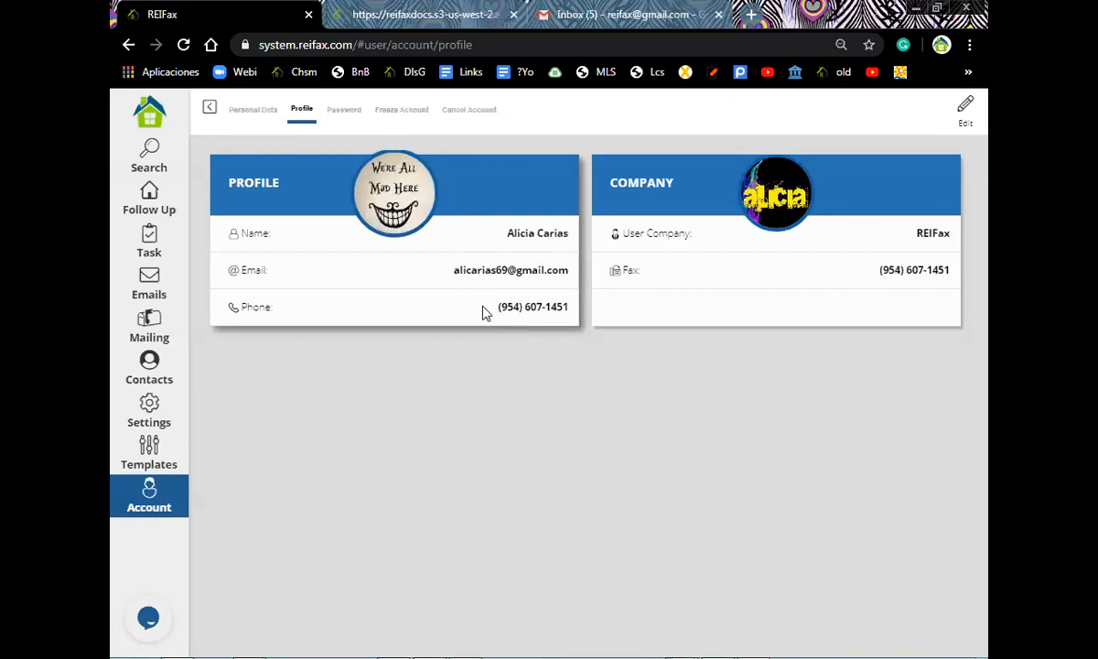
click(157, 158)
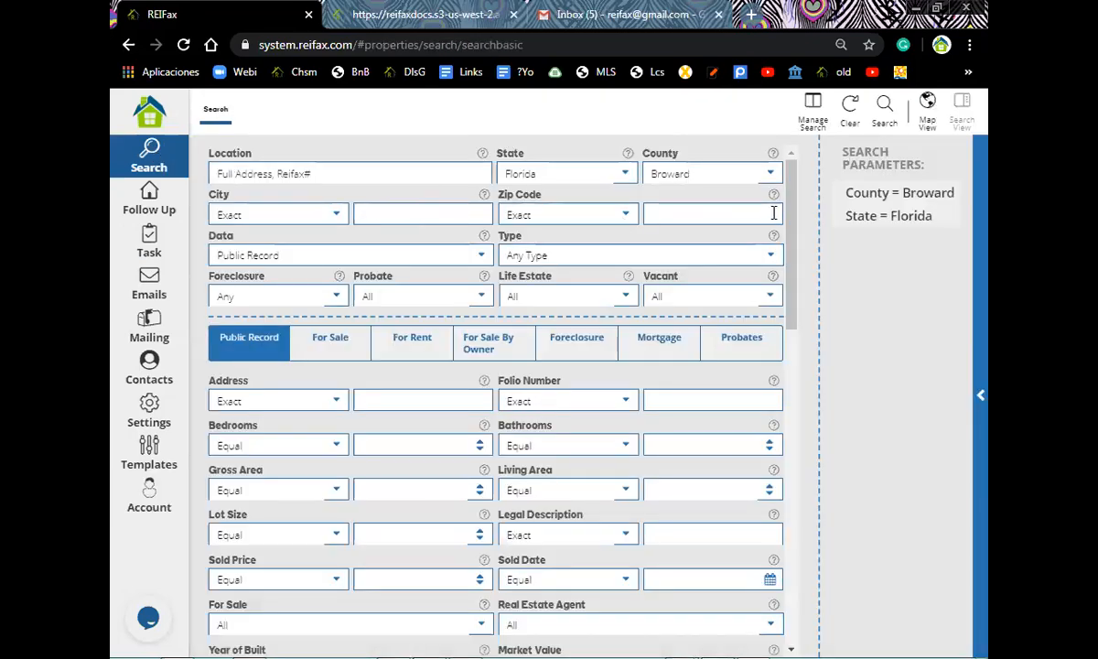
- Set the property type to Single Family and the data source to For Sale
click(765, 259)
click(552, 302)
click(416, 256)
click(257, 314)
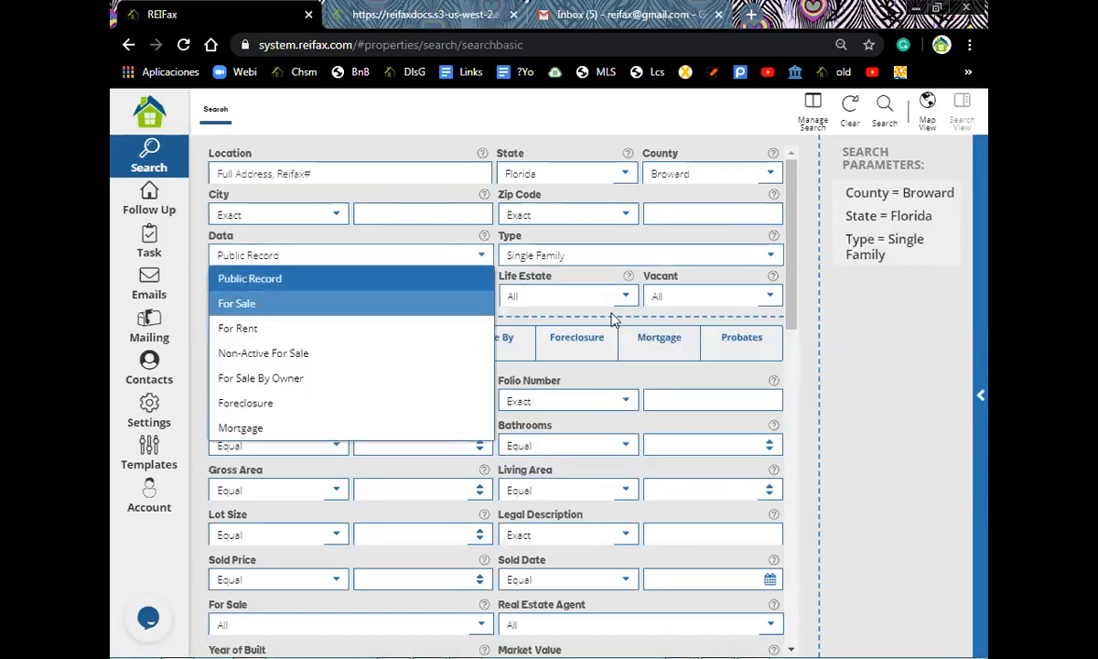
- In the Public Record filters, set Owner Occupied to Yes
scroll(618, 314, down, 2)
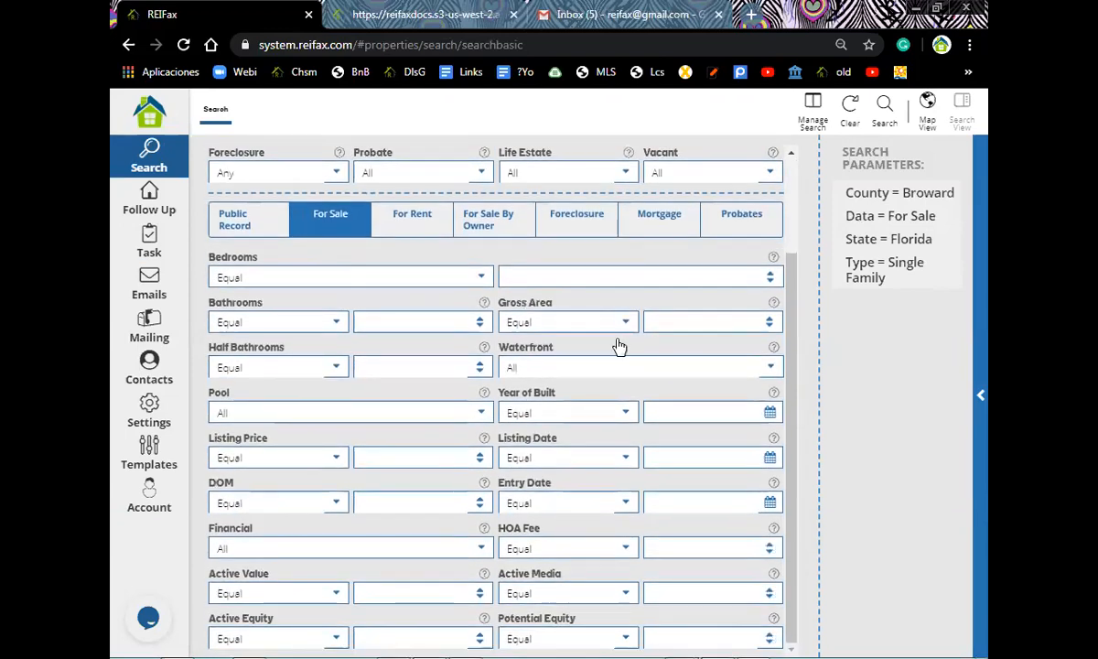
click(237, 220)
scroll(558, 476, down, 4)
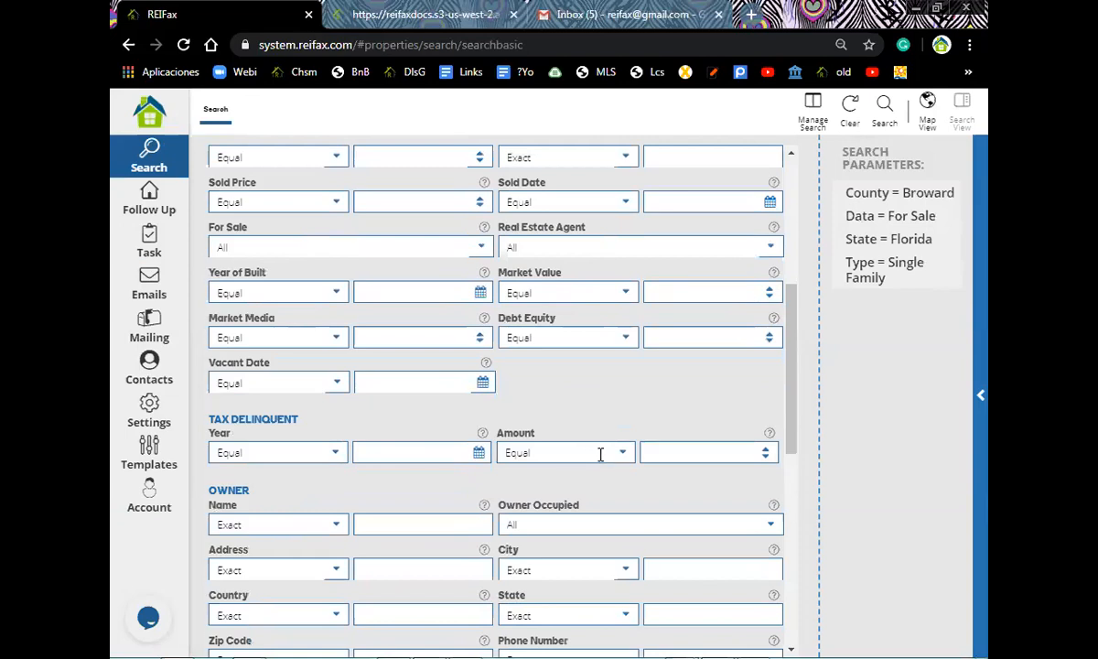
scroll(723, 421, down, 3)
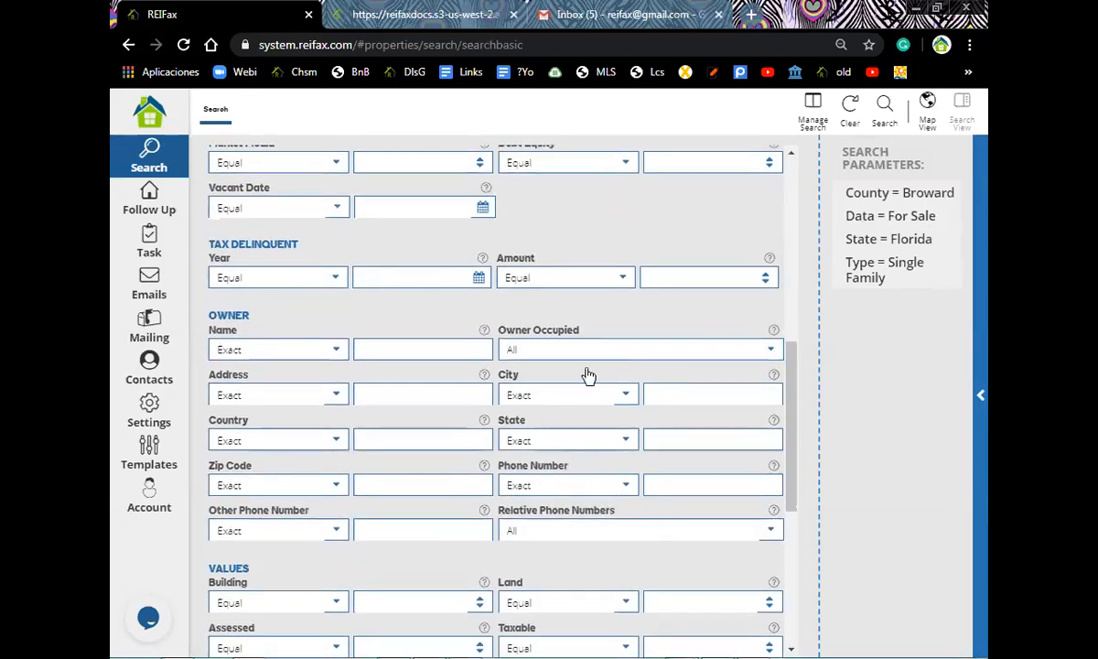
click(549, 350)
click(524, 400)
- Limit Market Value to Equal or Less than 300000 and rerun the search
scroll(554, 242, up, 2)
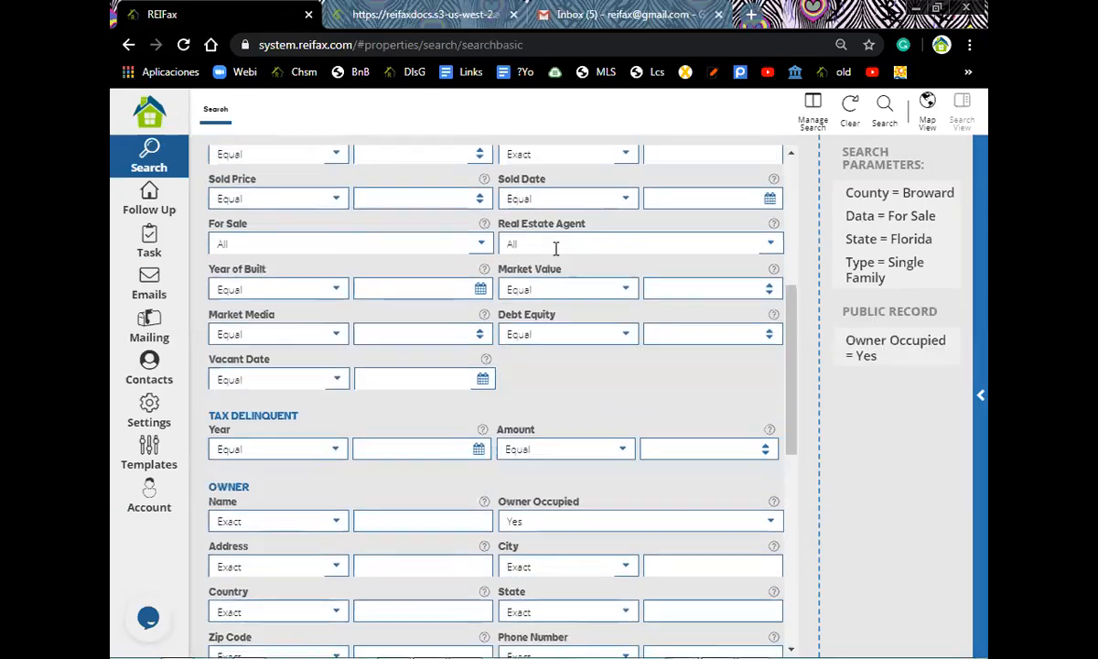
click(620, 291)
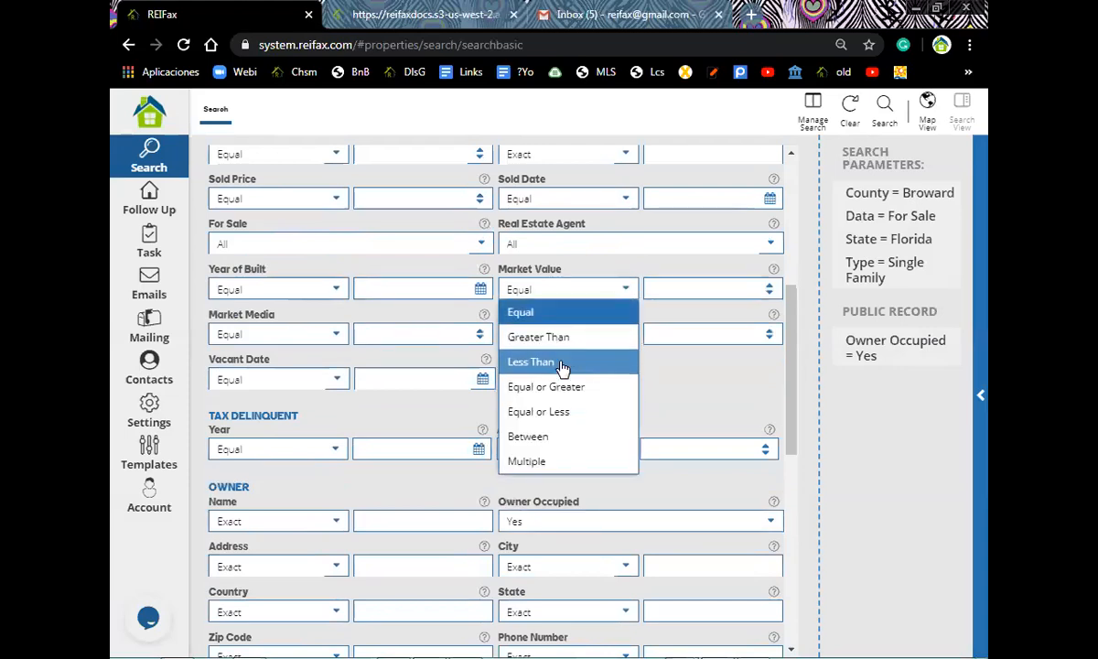
click(564, 416)
click(655, 291)
text(3)
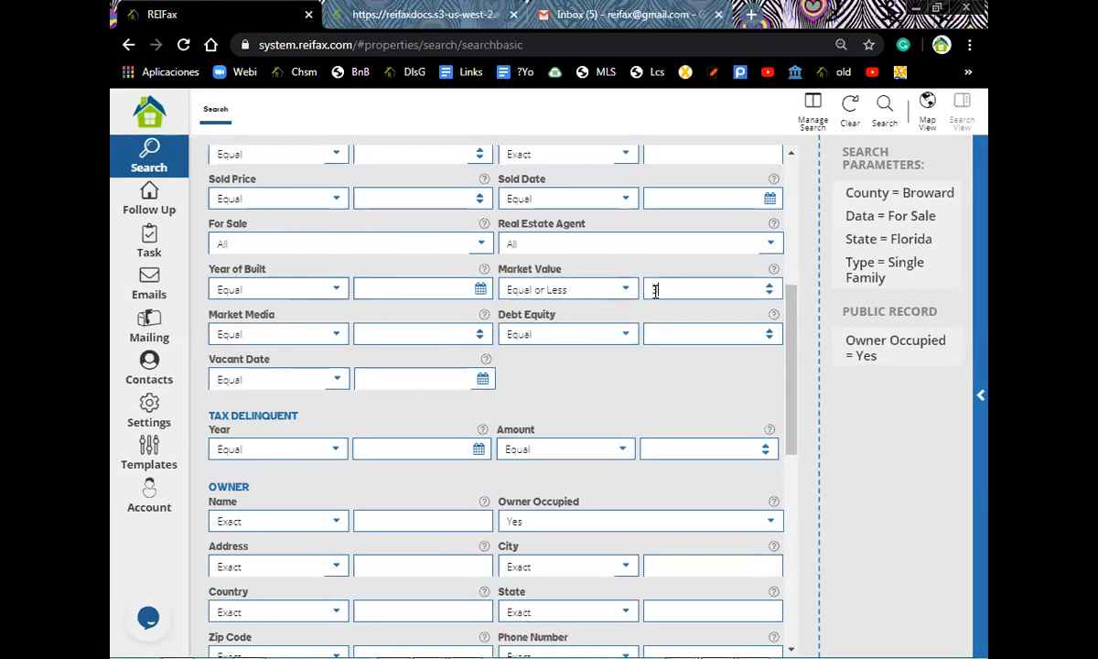
text(00000)
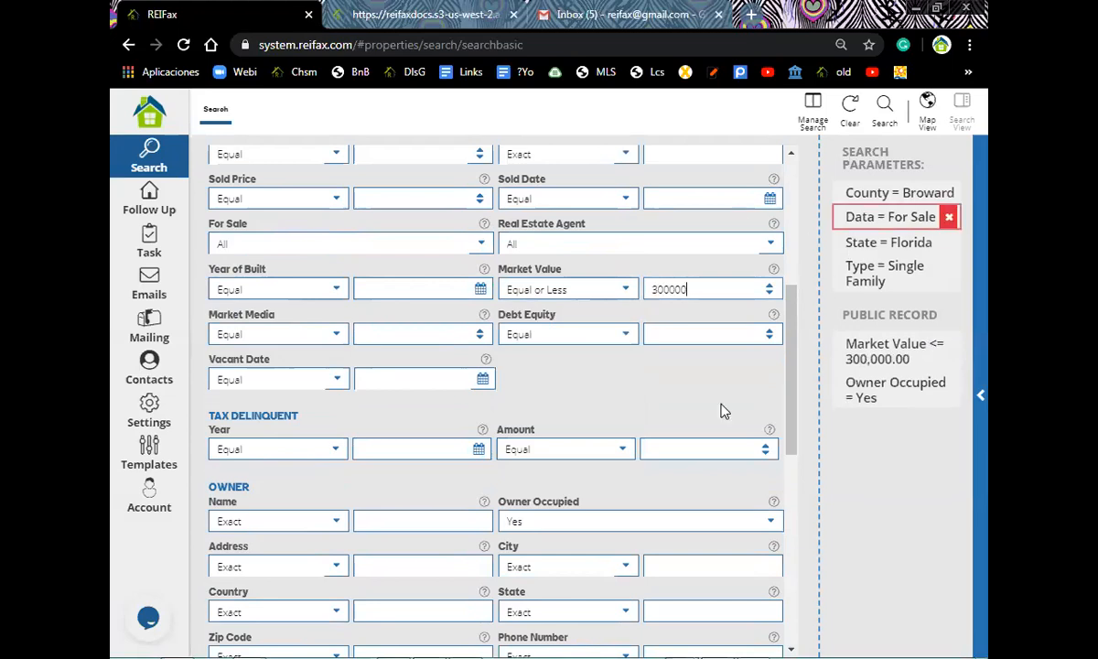
click(885, 119)
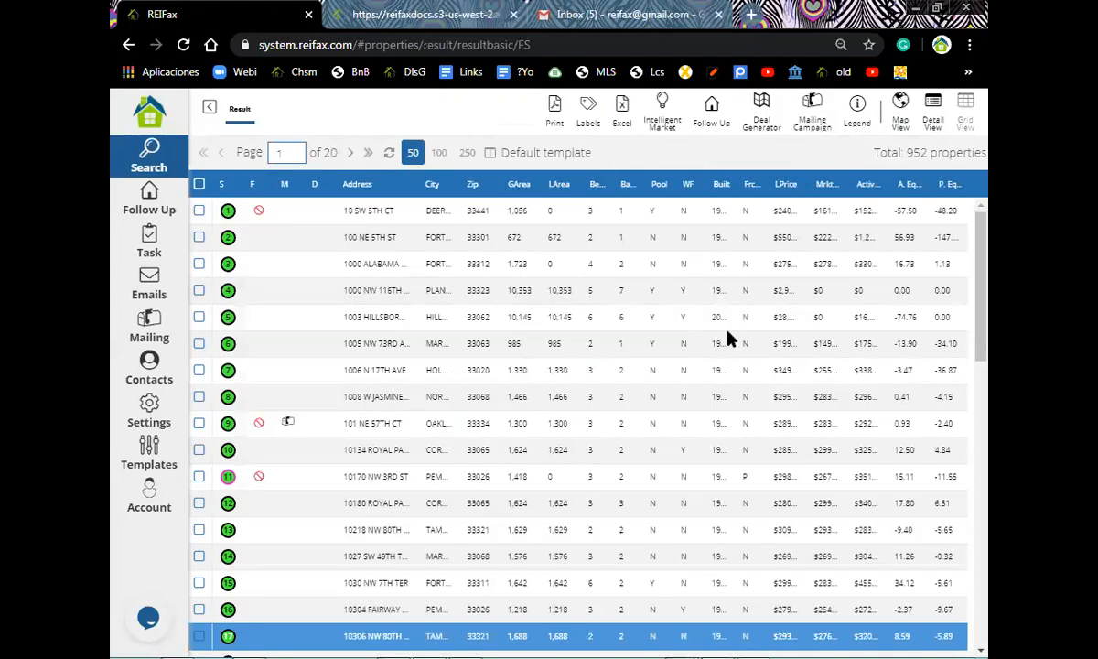
click(373, 317)
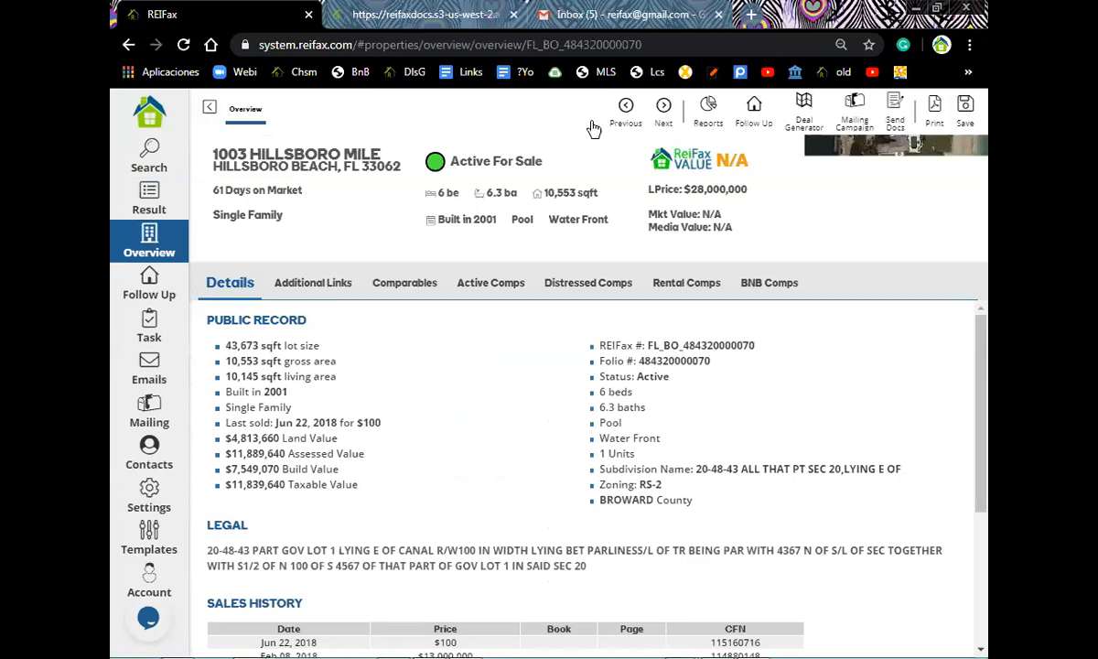
click(709, 114)
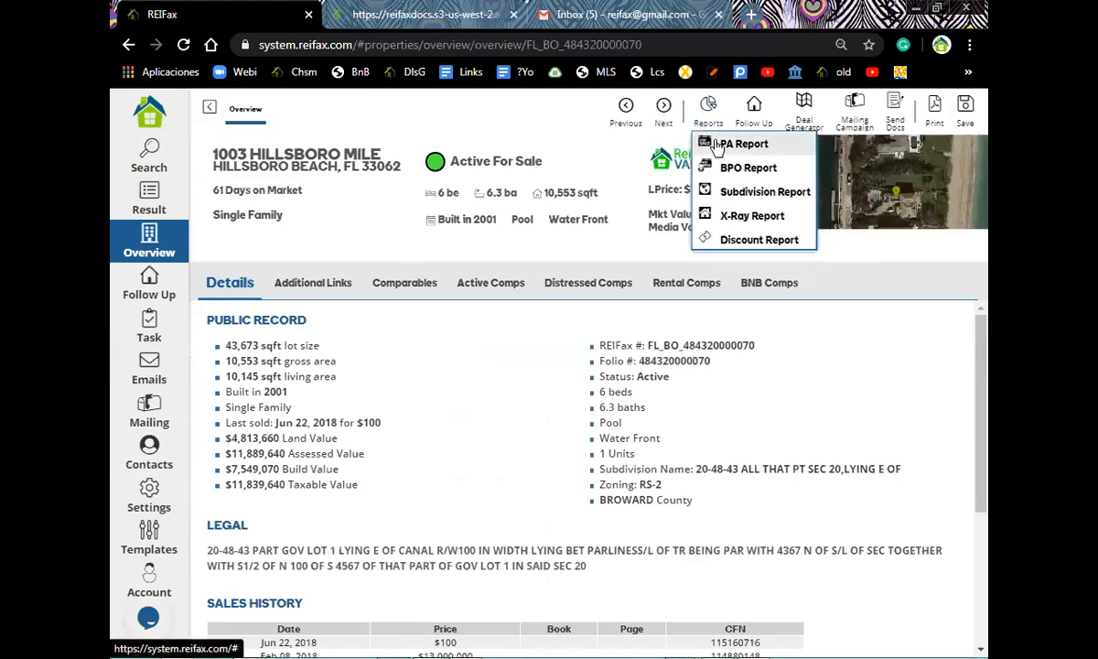
click(742, 143)
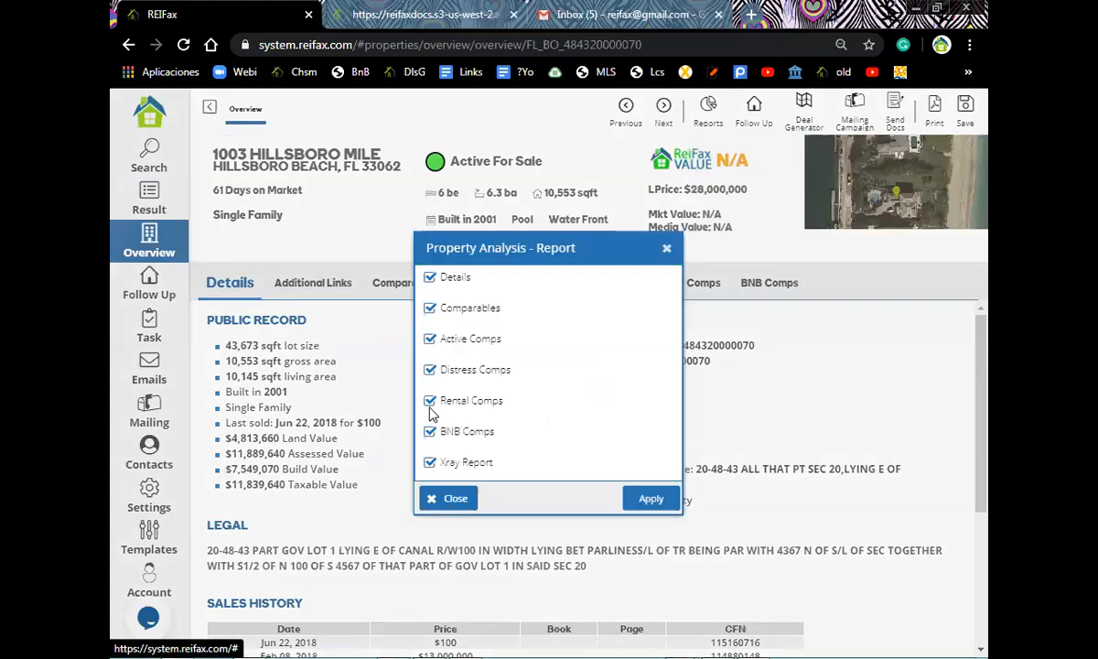
- Exclude Rental Comps, BNB Comps and Xray Report, then generate the report
click(430, 408)
click(430, 432)
click(430, 463)
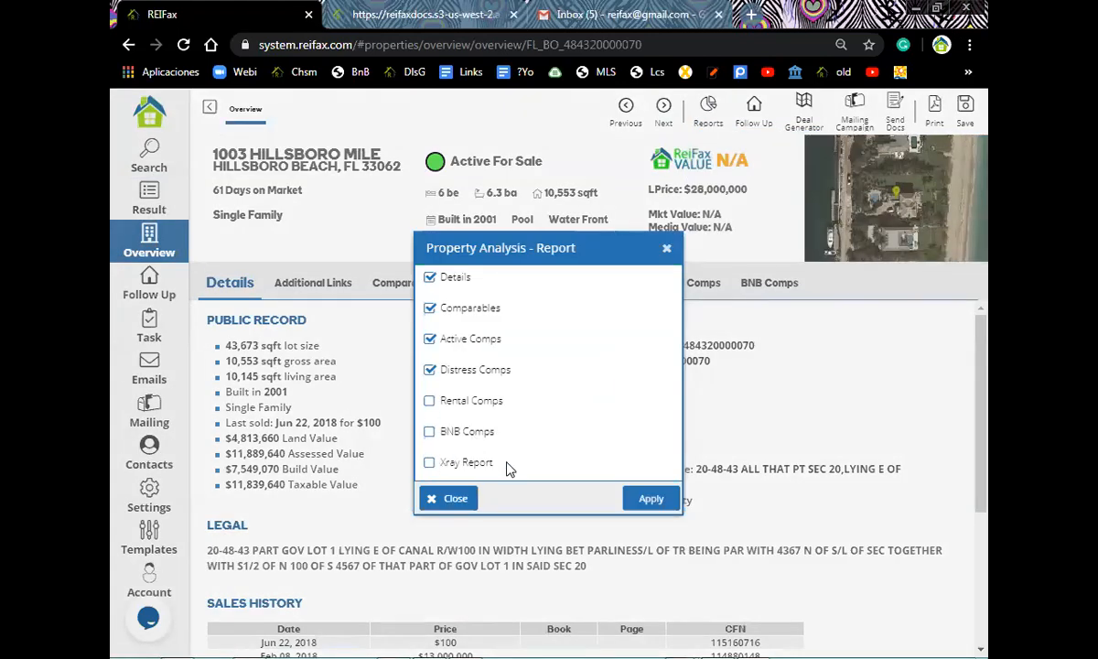
click(649, 499)
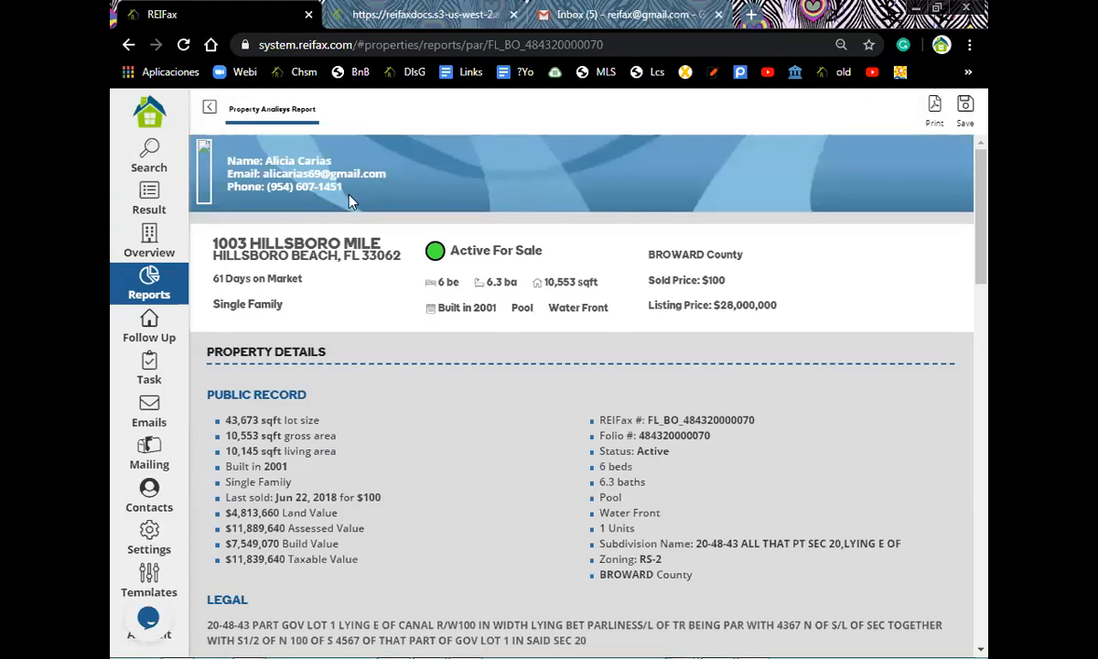
- Look through the report's Comparables section and the Active Comps map
scroll(320, 266, down, 1)
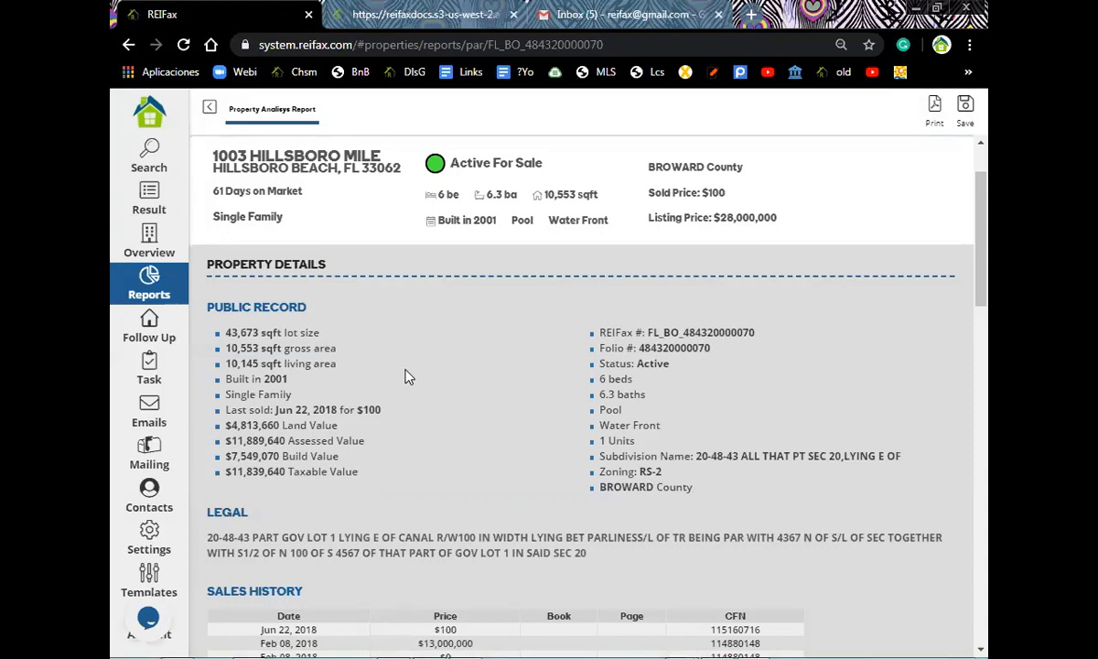
scroll(417, 348, down, 6)
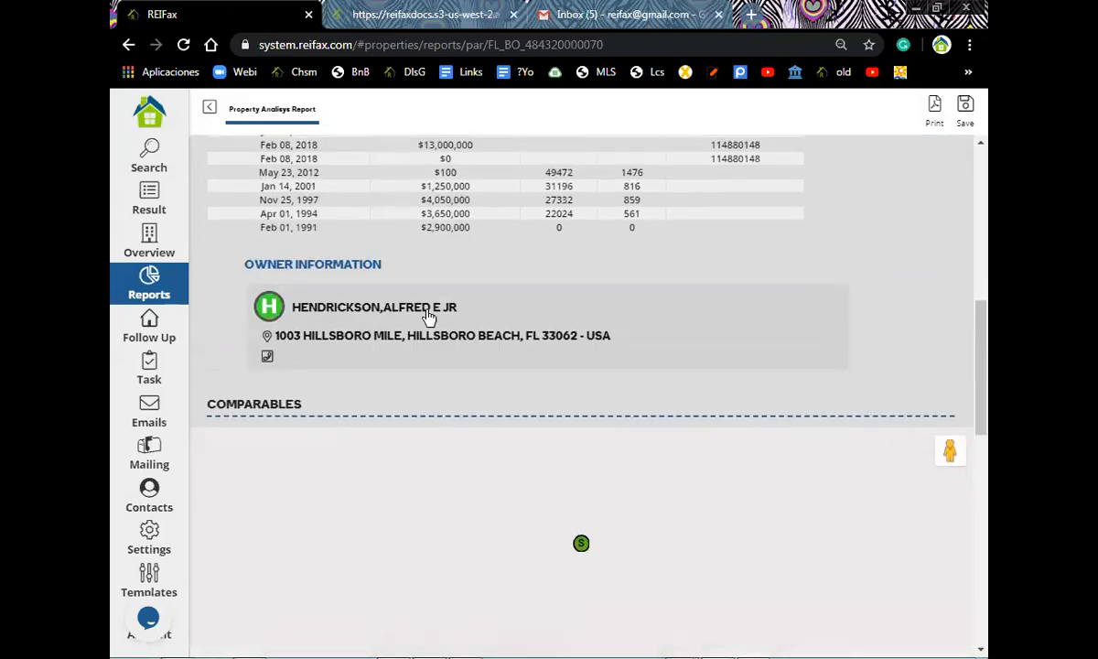
scroll(426, 316, up, 2)
scroll(426, 311, up, 5)
scroll(426, 314, down, 2)
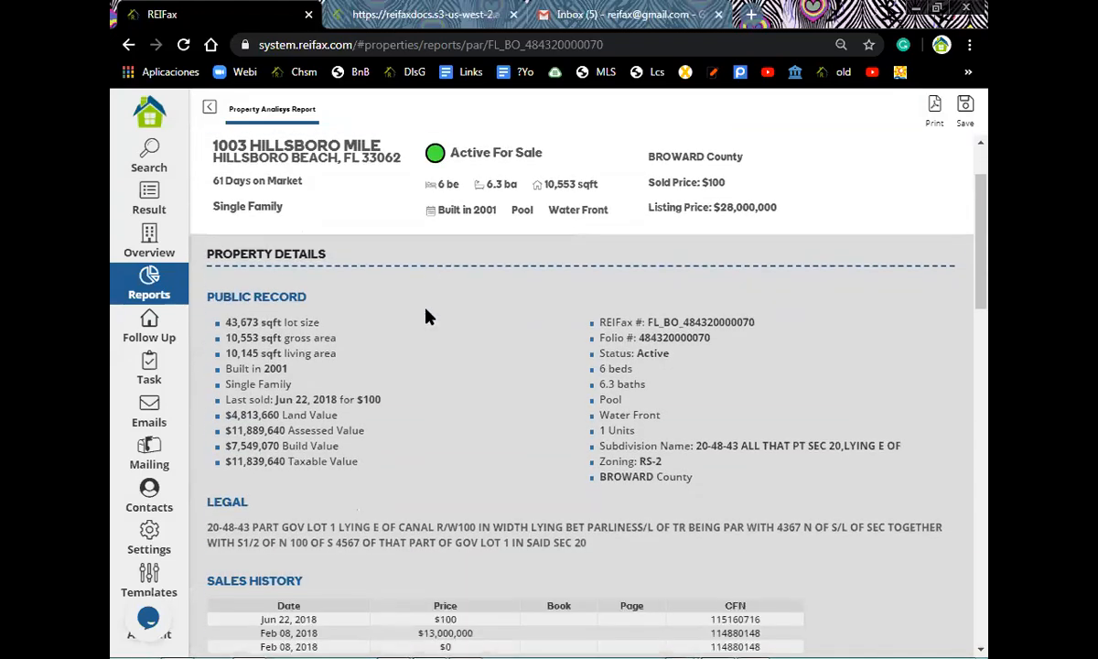
scroll(426, 316, down, 4)
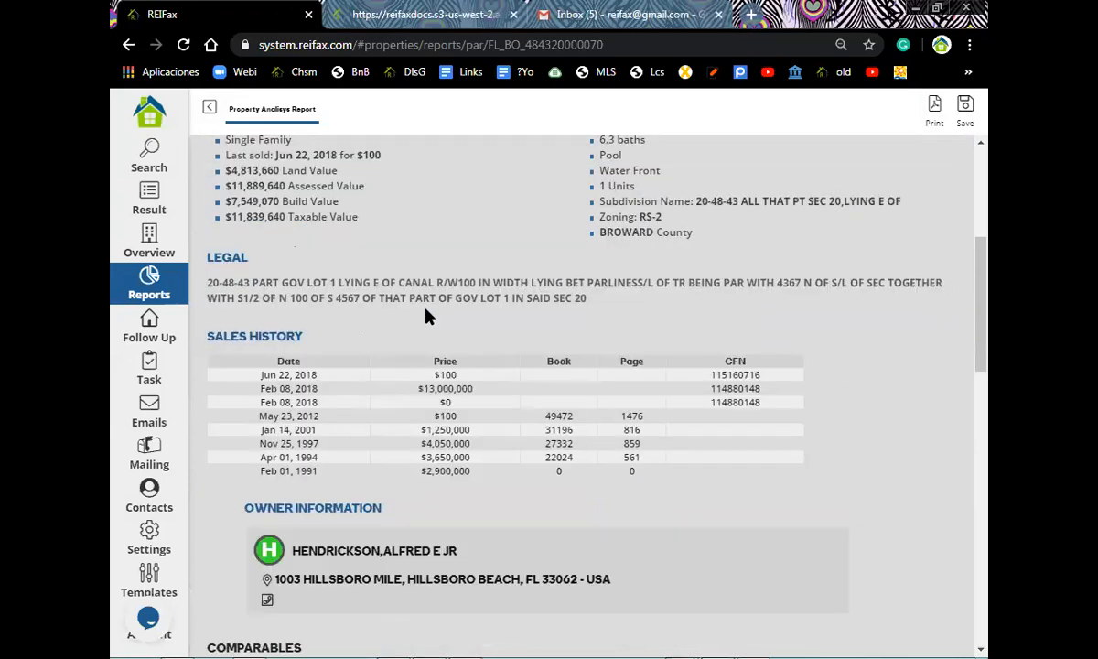
scroll(429, 317, down, 1)
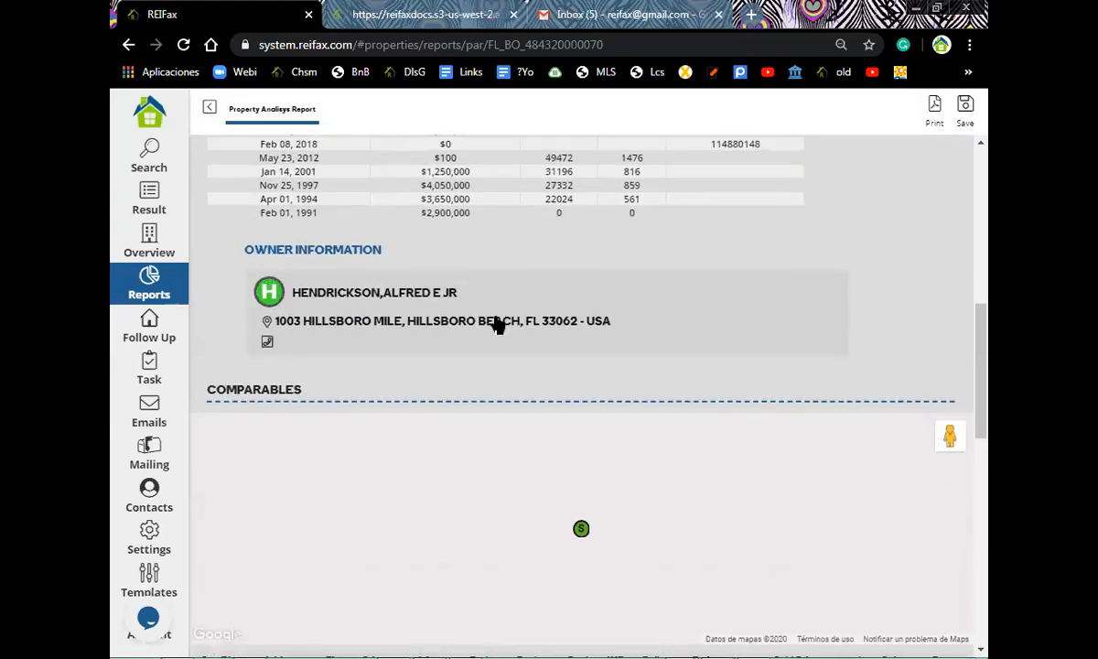
scroll(497, 324, down, 2)
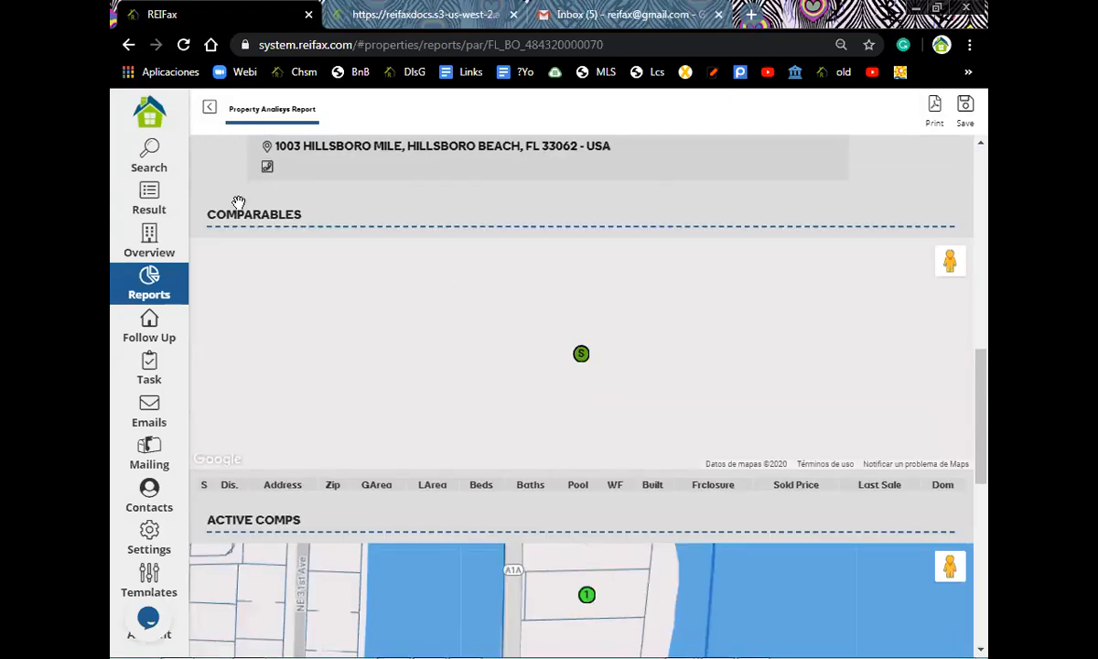
scroll(299, 303, up, 1)
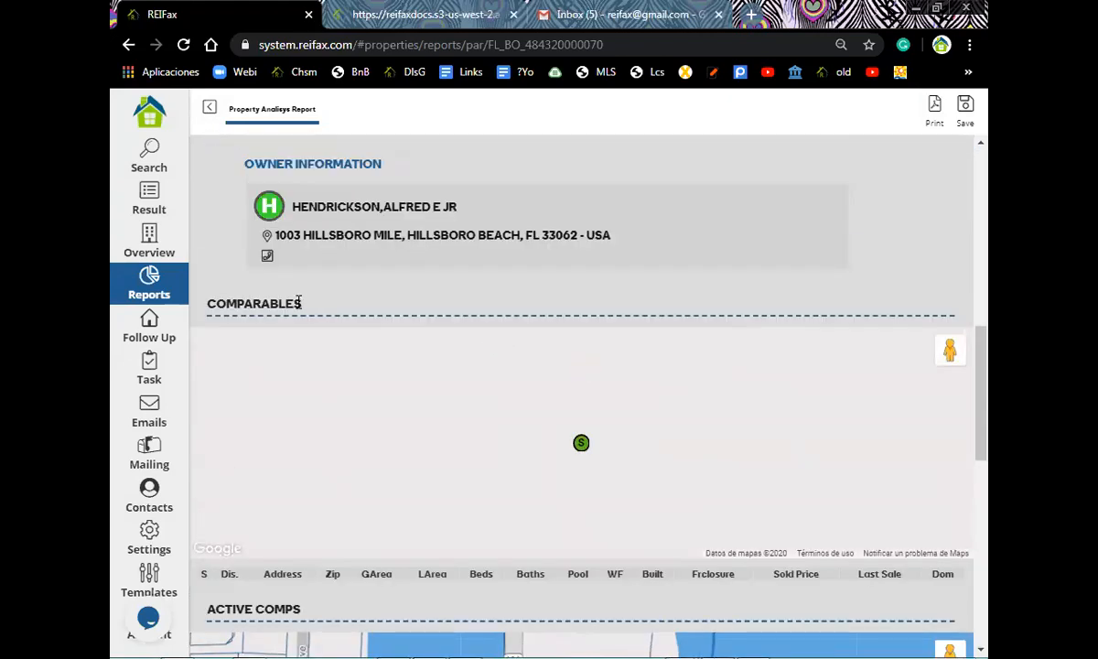
scroll(334, 319, down, 3)
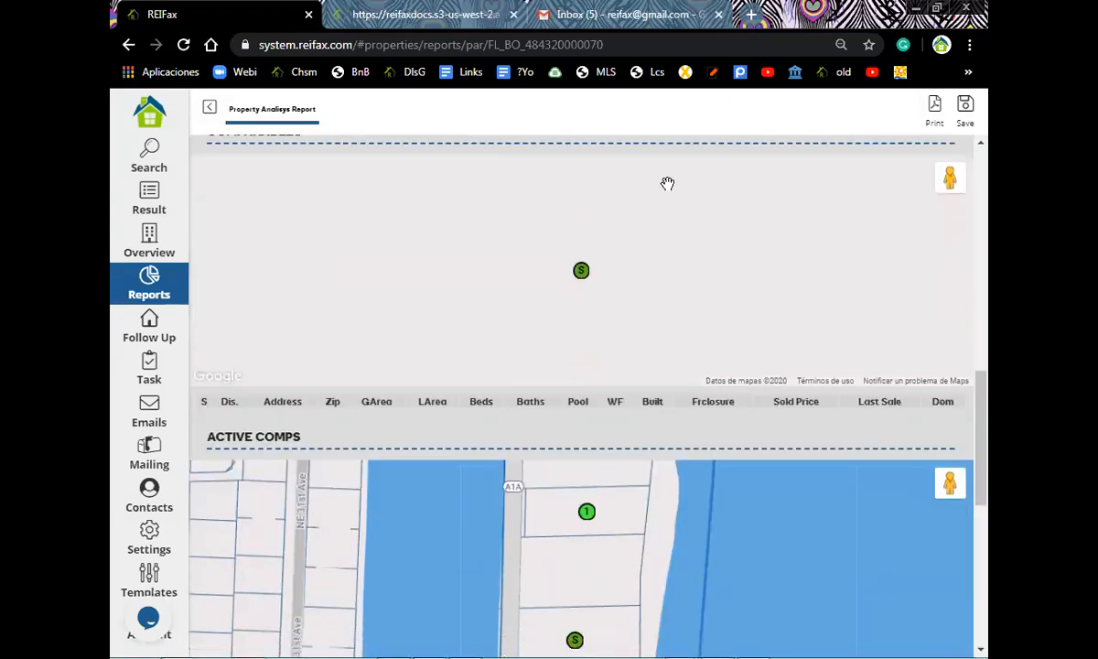
scroll(665, 194, up, 3)
scroll(665, 194, down, 2)
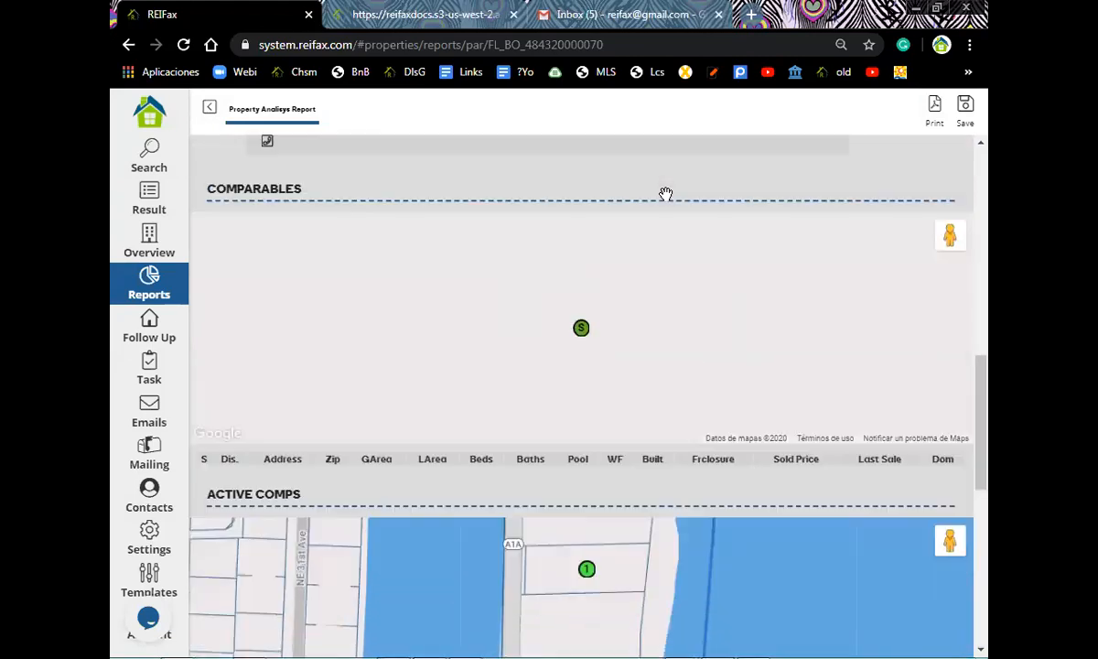
scroll(666, 198, down, 3)
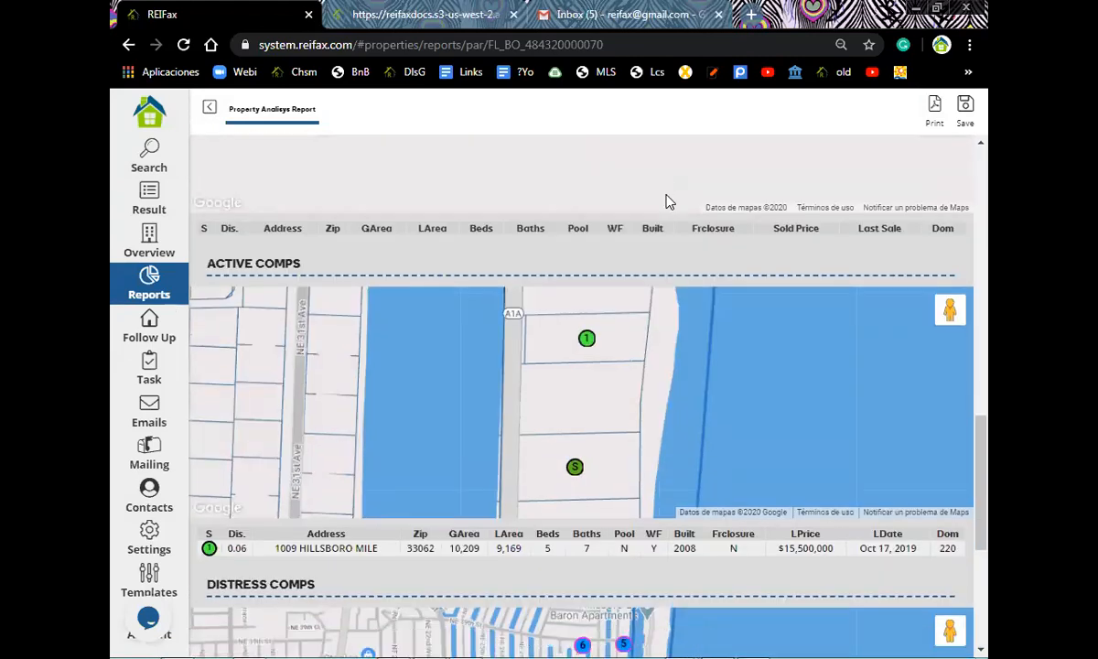
scroll(666, 199, up, 3)
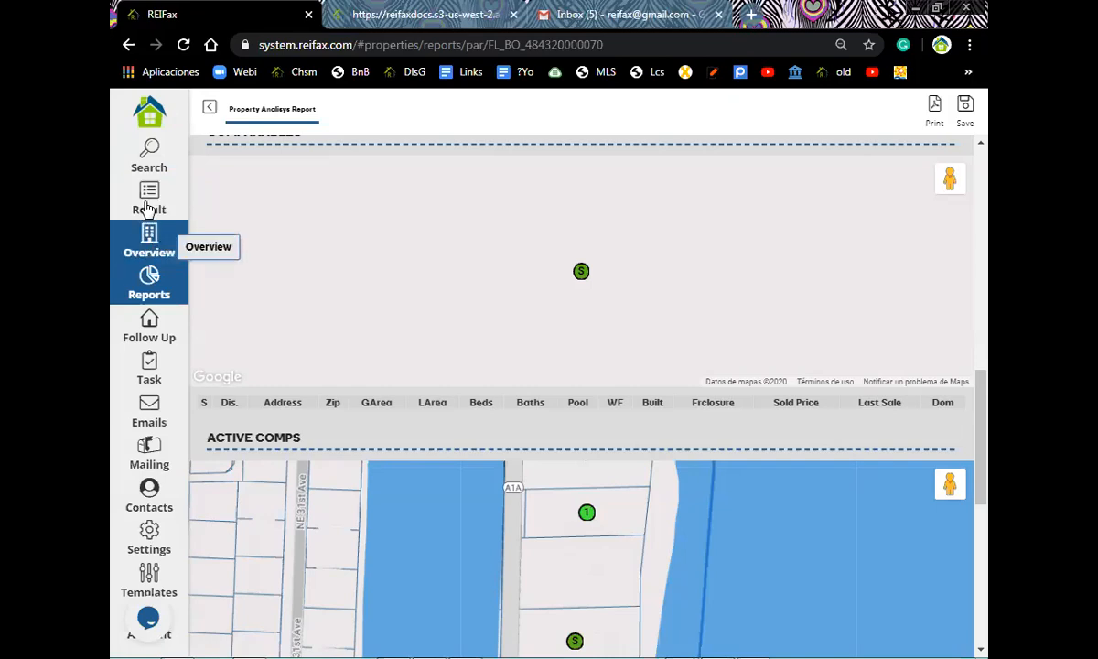
- View the Broward For Sale Single Family search form, then return to the report
click(157, 163)
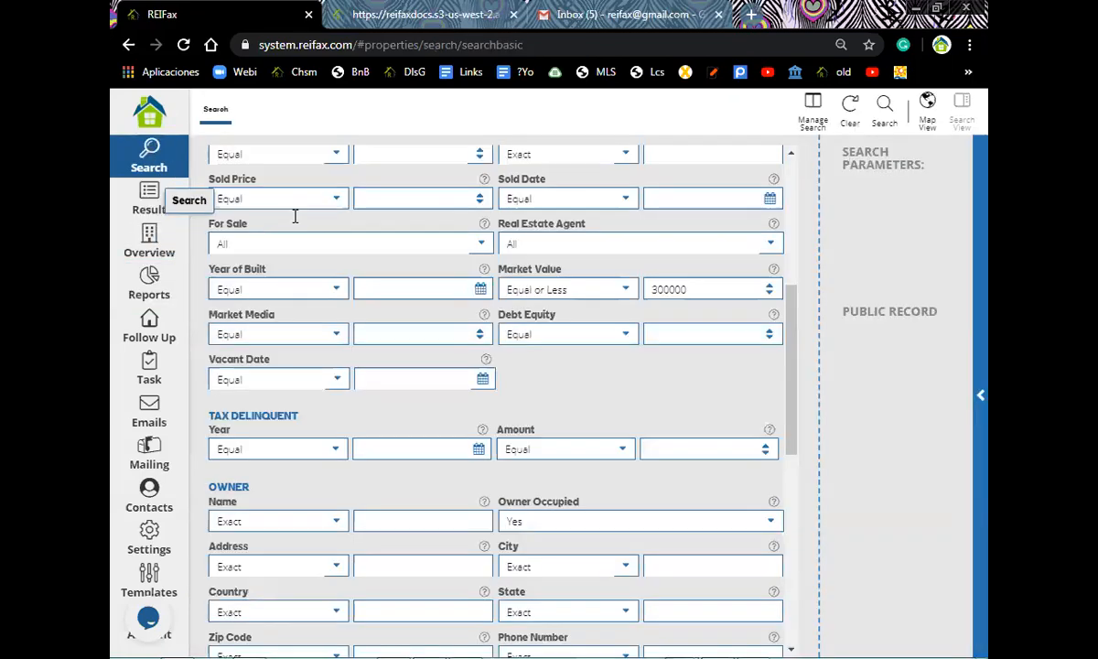
scroll(609, 287, up, 5)
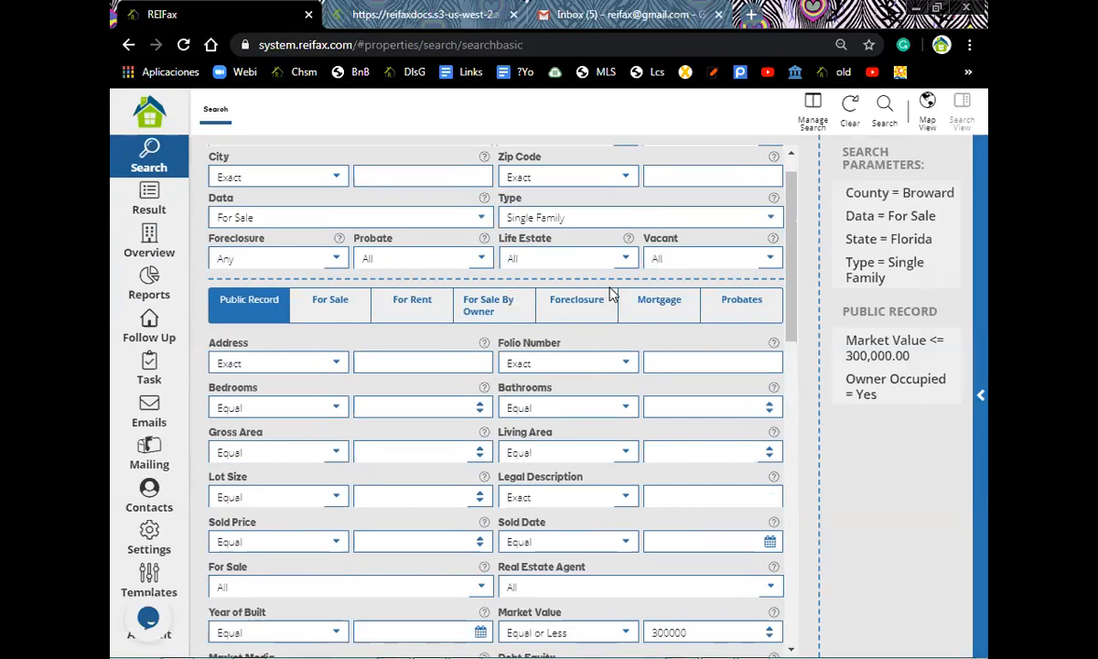
scroll(611, 291, up, 1)
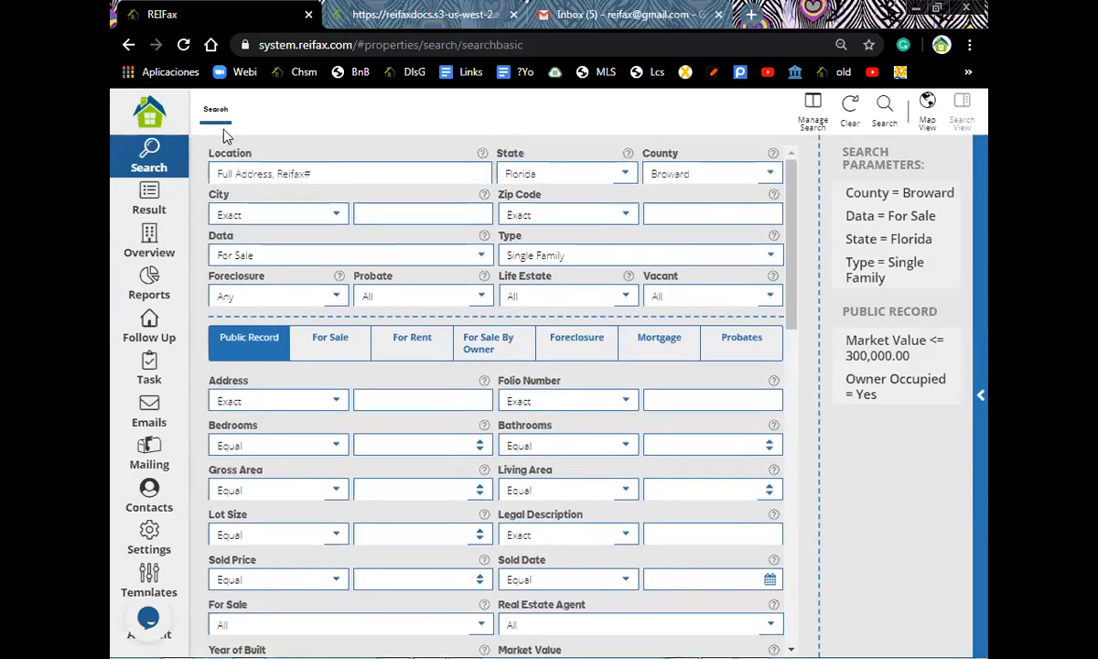
click(149, 286)
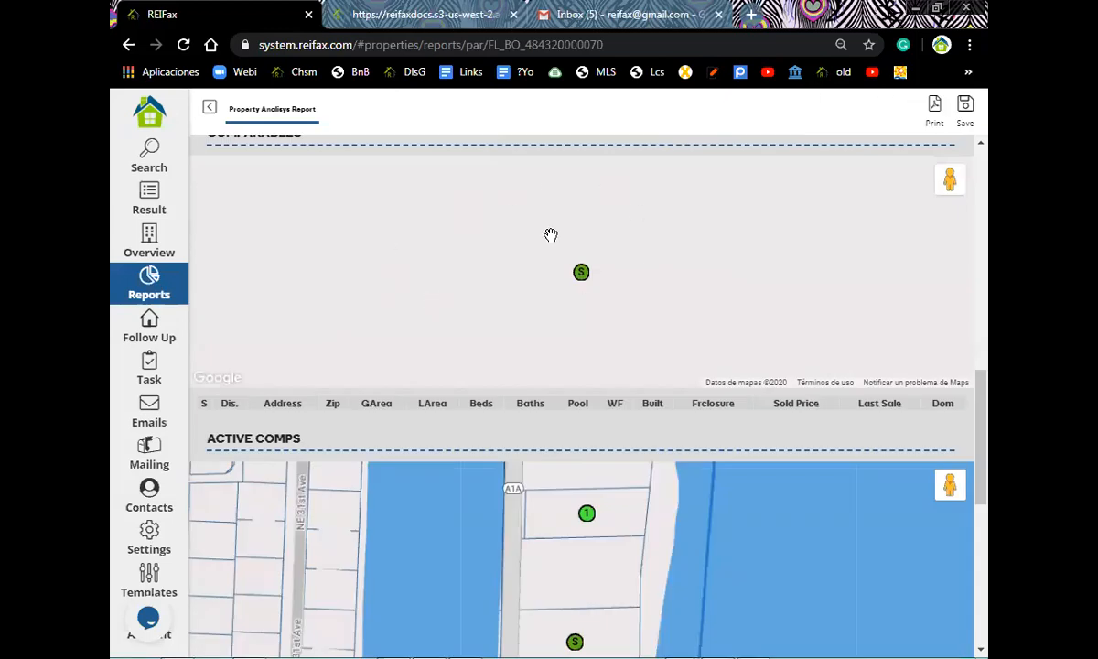
- Review the Active and Distress Comps, return to the top, and open the printable report
scroll(304, 269, down, 2)
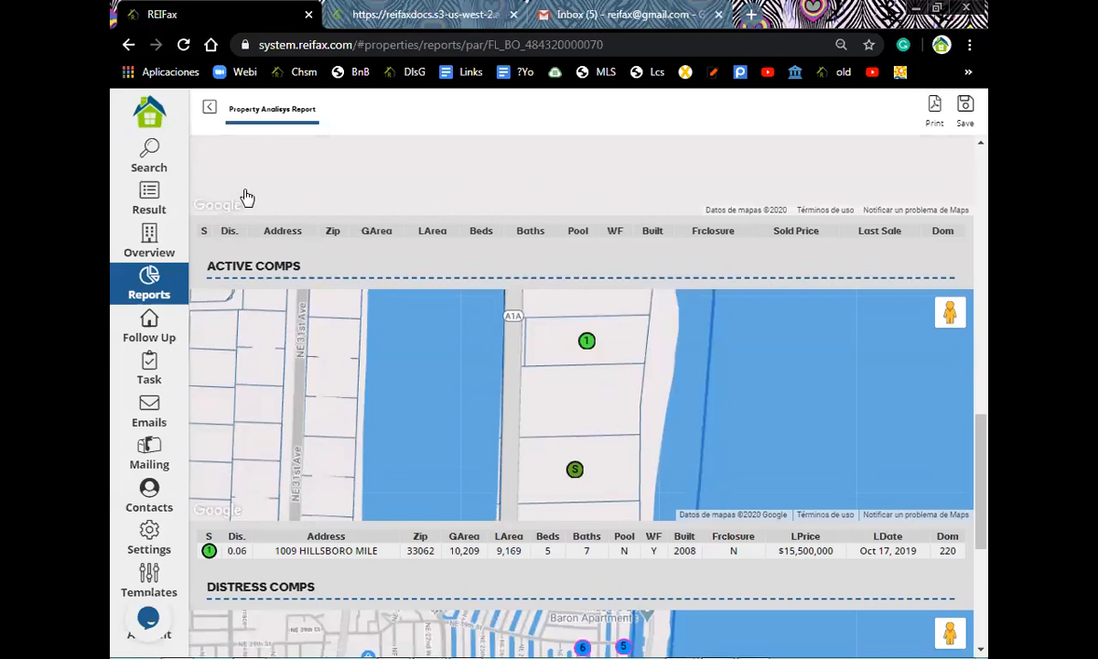
scroll(242, 188, up, 2)
scroll(277, 211, up, 3)
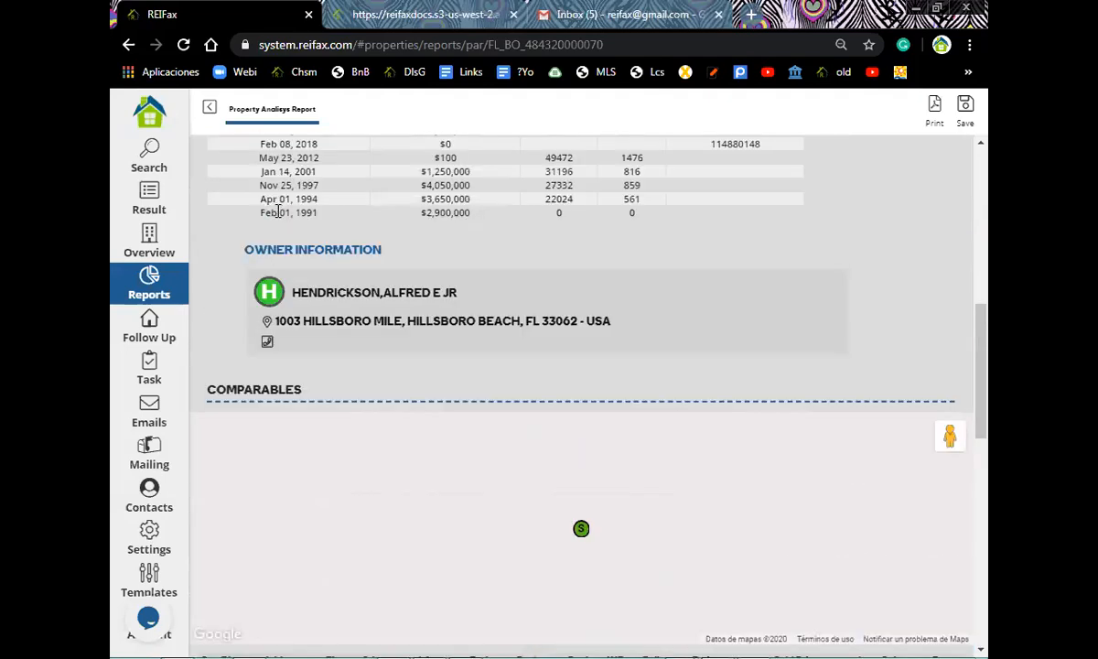
scroll(277, 212, down, 6)
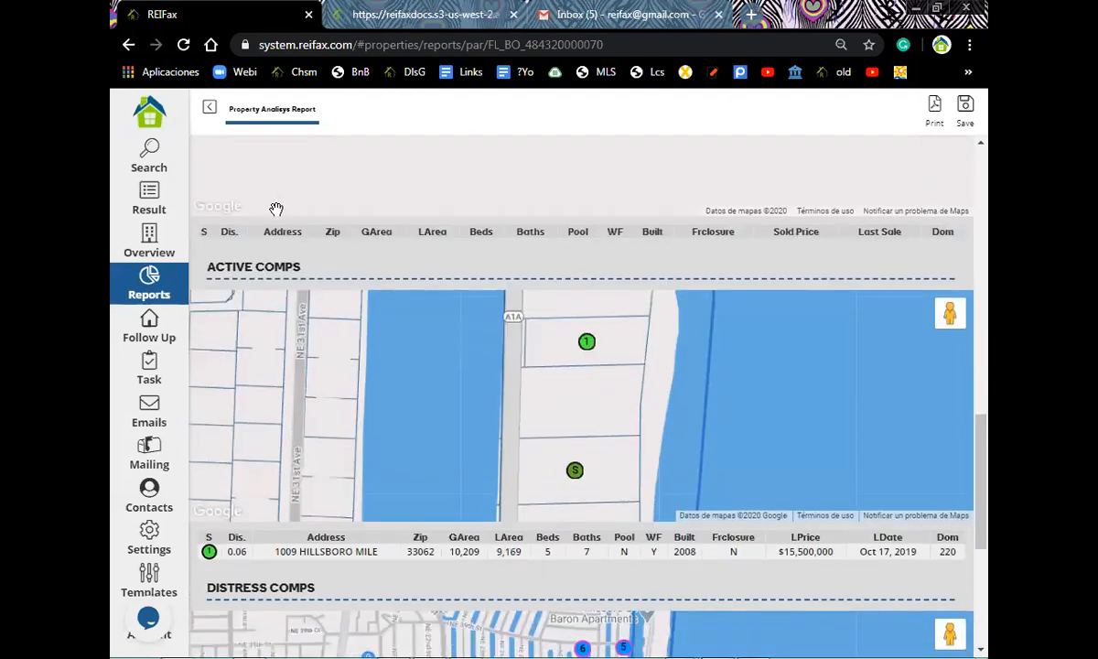
scroll(284, 197, down, 2)
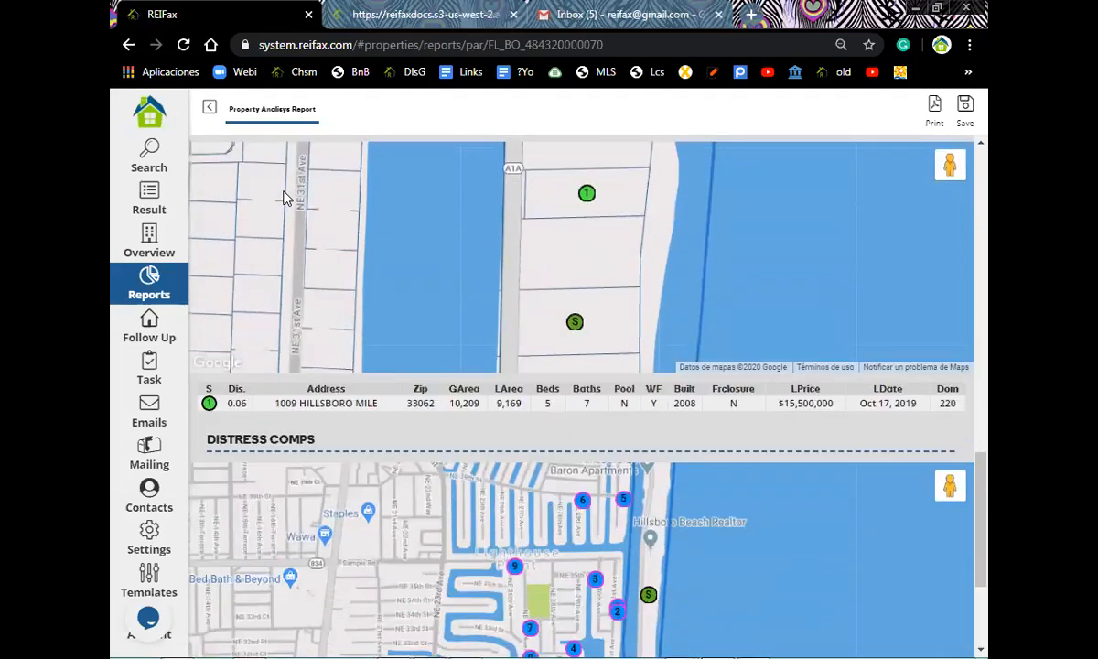
scroll(286, 193, up, 1)
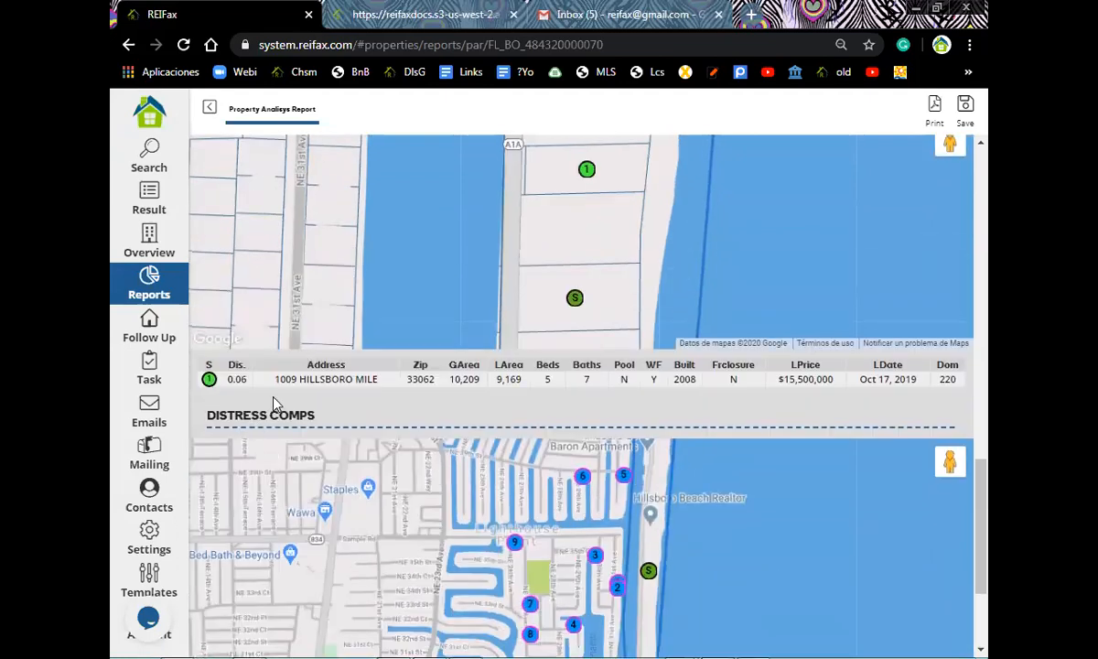
scroll(350, 379, down, 2)
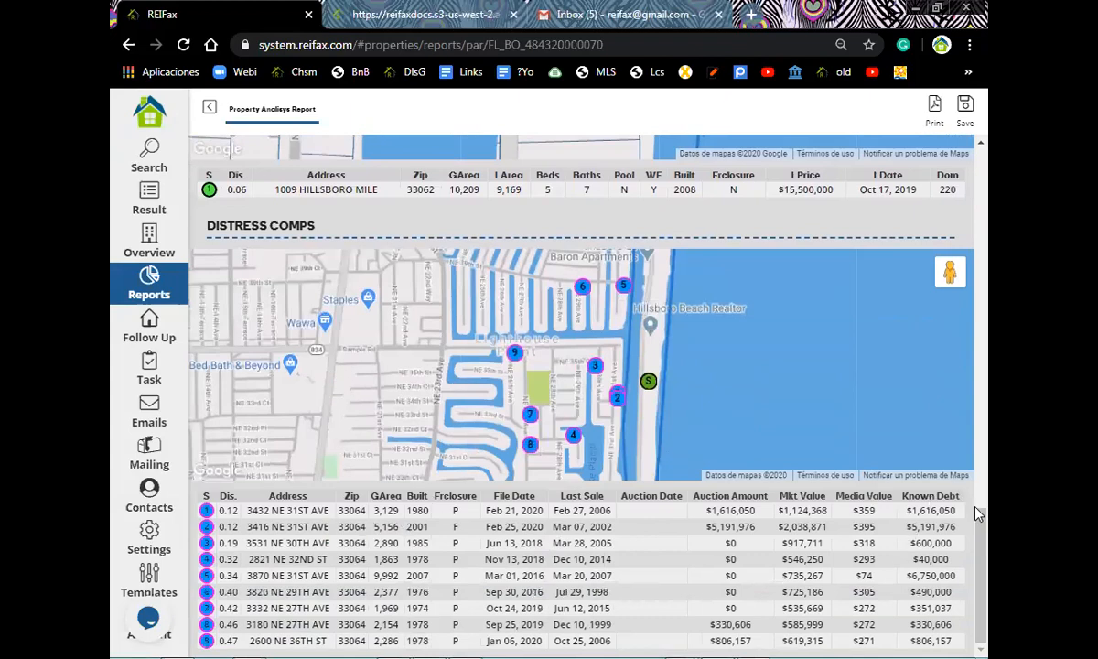
drag(984, 455, 989, 110)
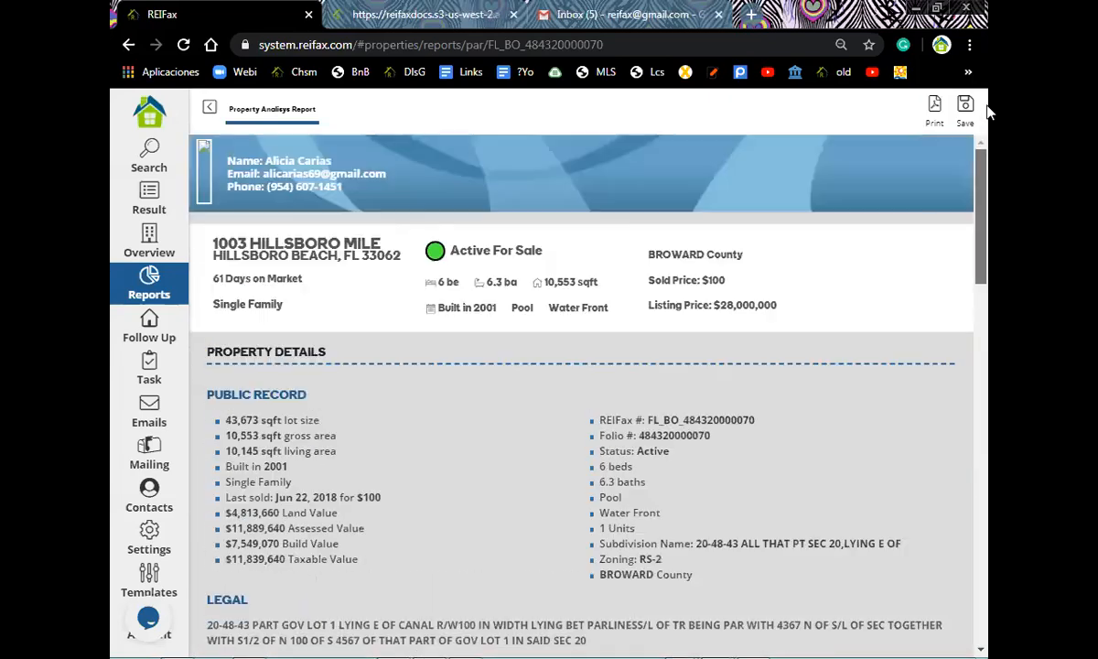
click(933, 107)
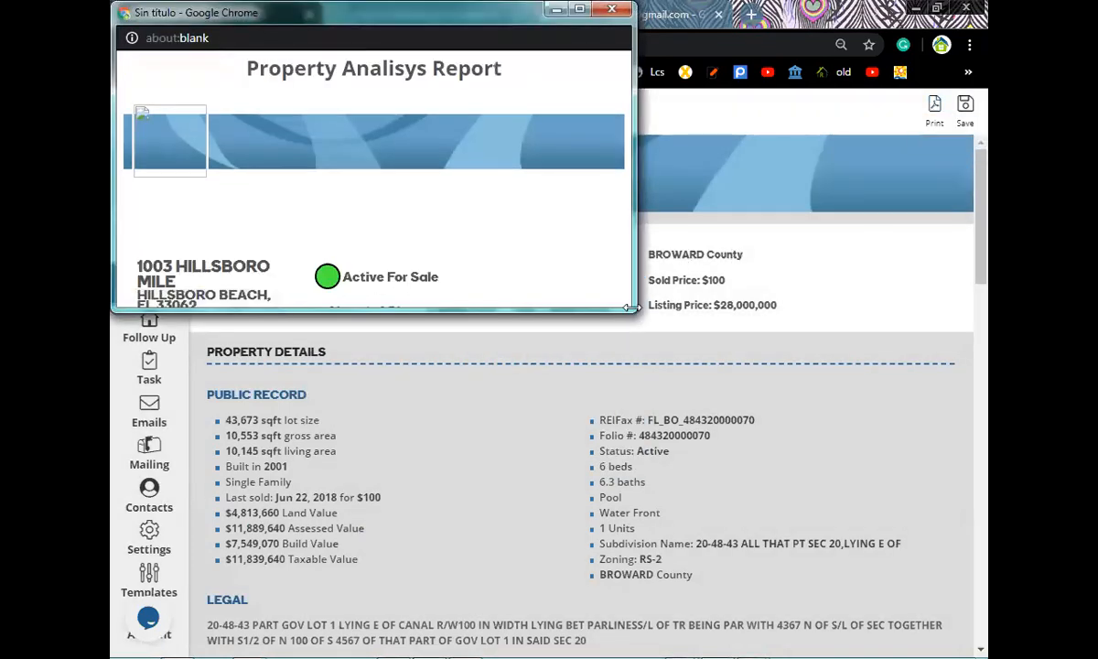
- Enlarge the print window, keep 'Guardar como PDF' as destination, and minimize it
drag(630, 307, 858, 310)
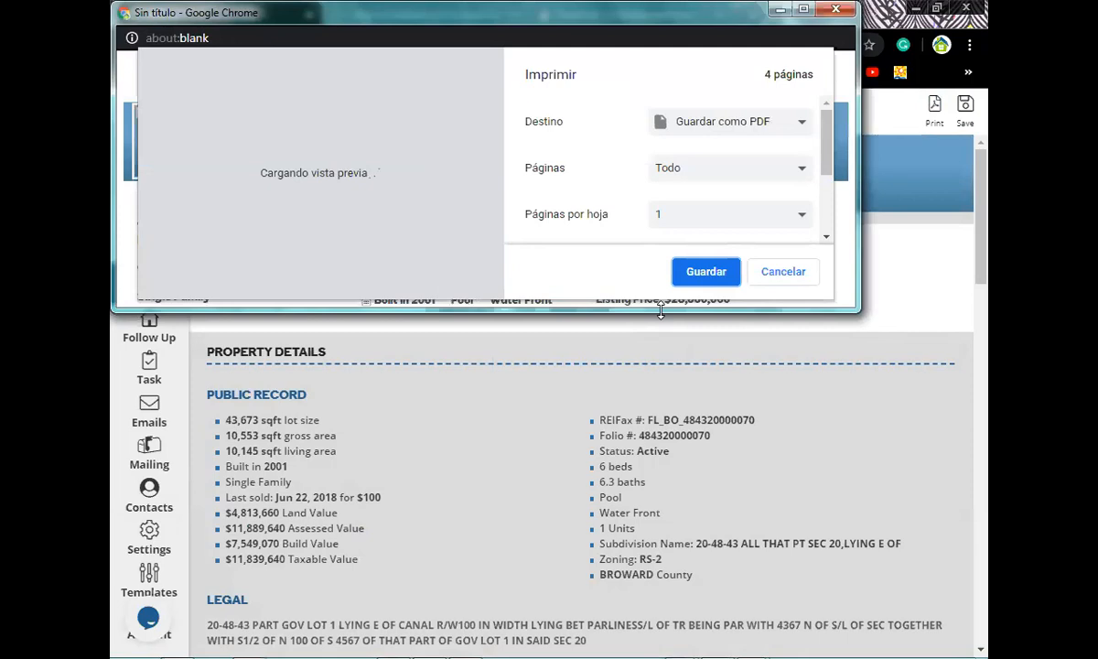
drag(661, 311, 651, 630)
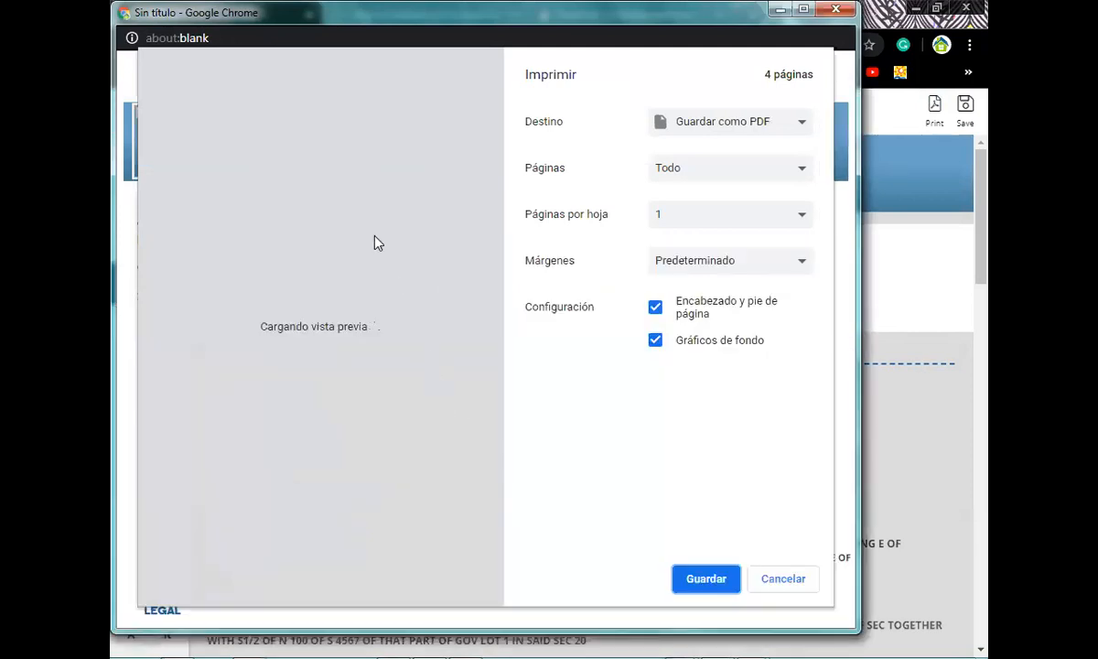
click(803, 121)
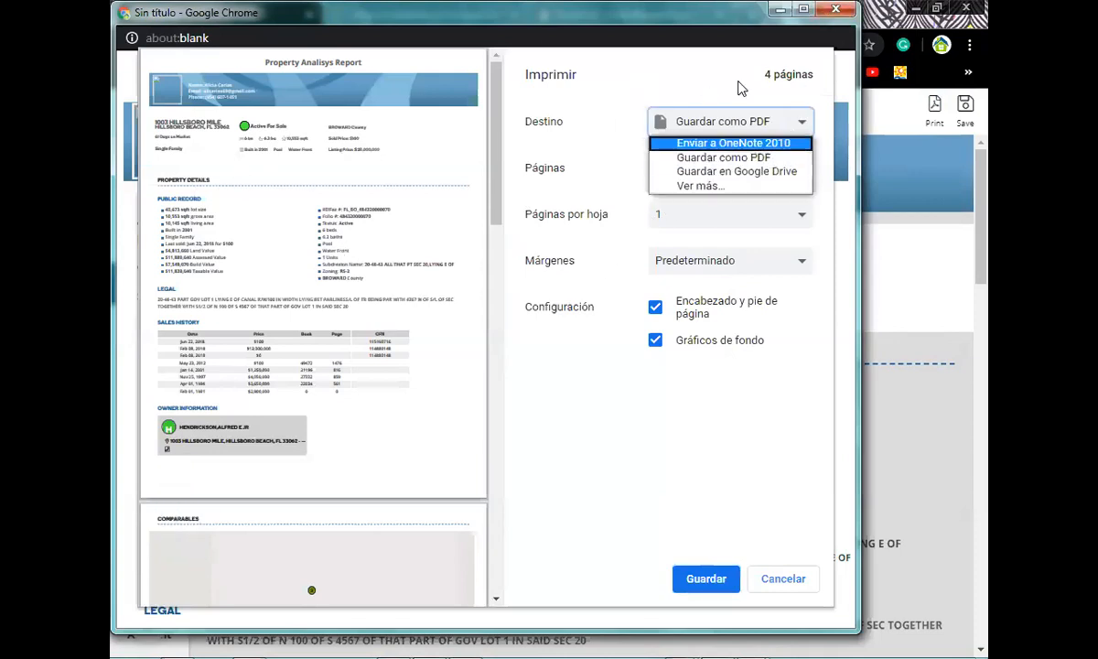
click(753, 162)
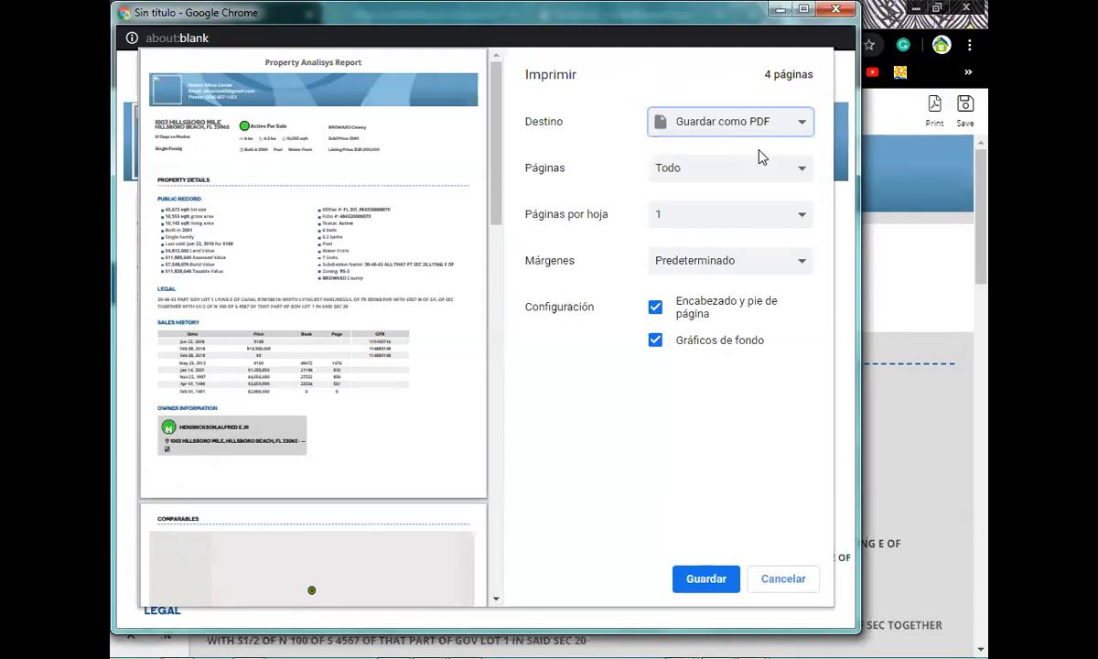
click(778, 12)
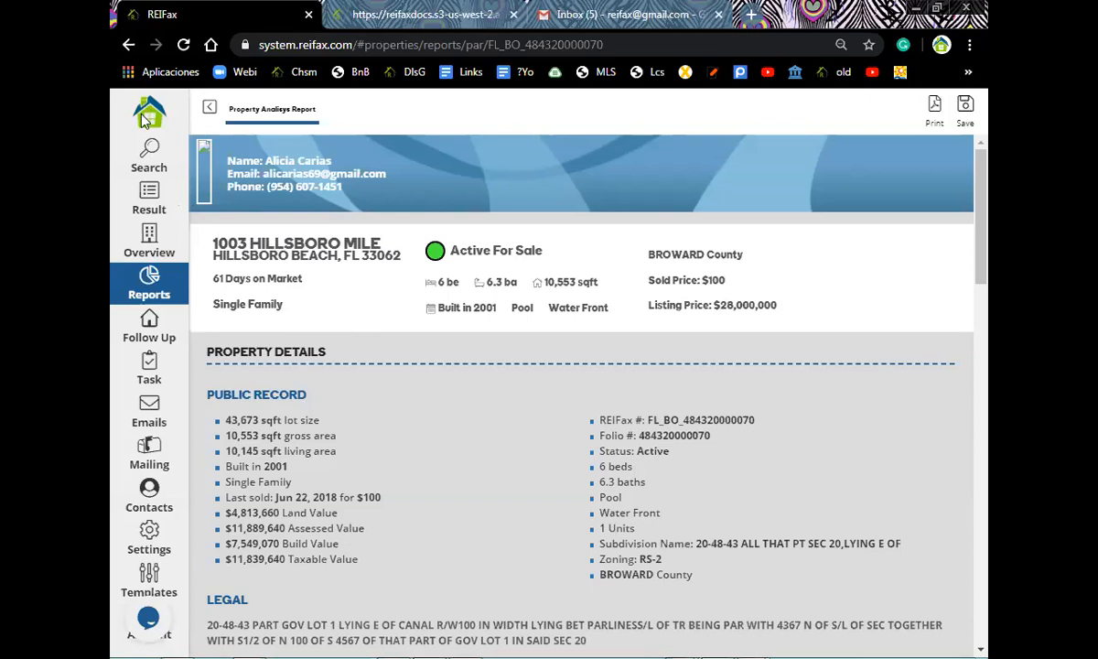
mouse_move(167, 641)
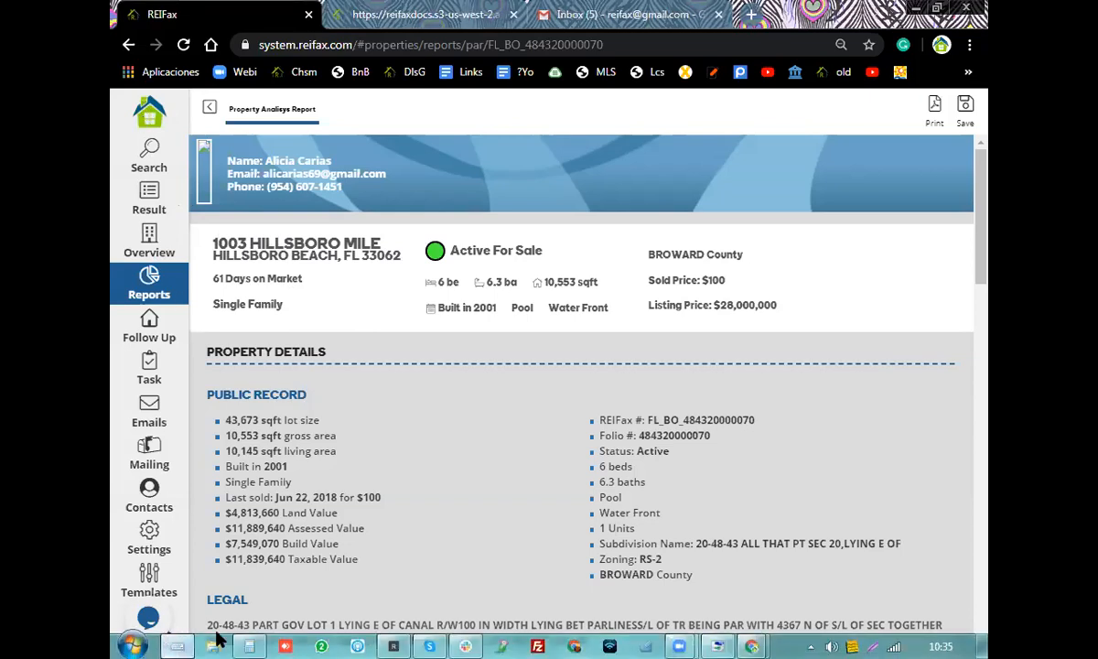
- Hard-reload the report with Ctrl+F5 via the on-screen keyboard, close the keyboard, and reload
click(174, 646)
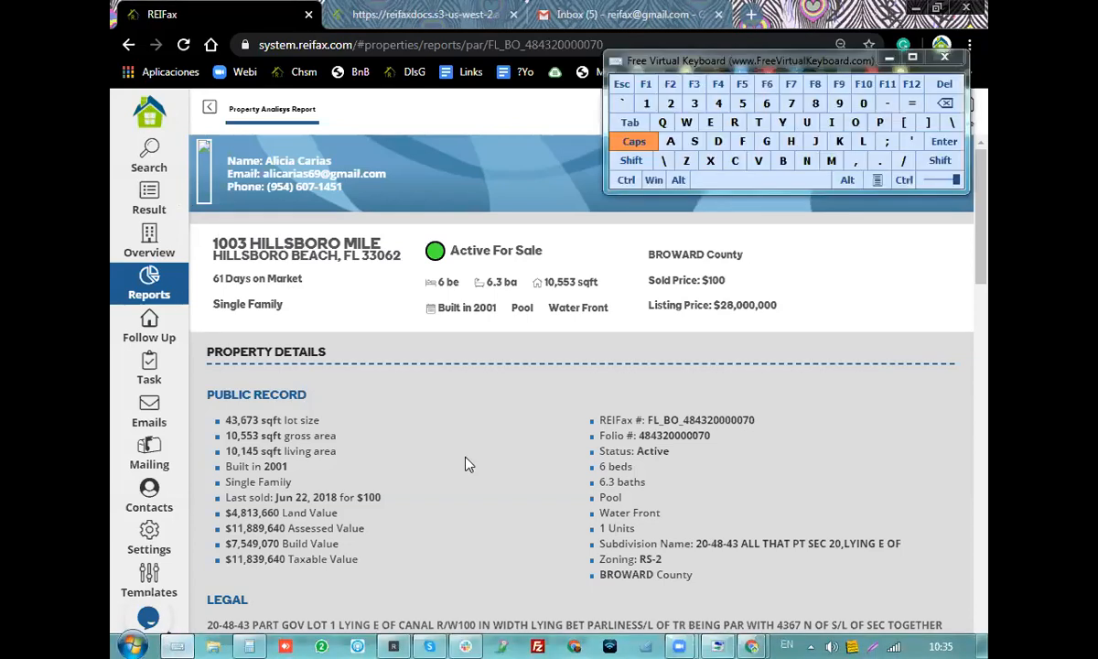
click(627, 180)
click(742, 84)
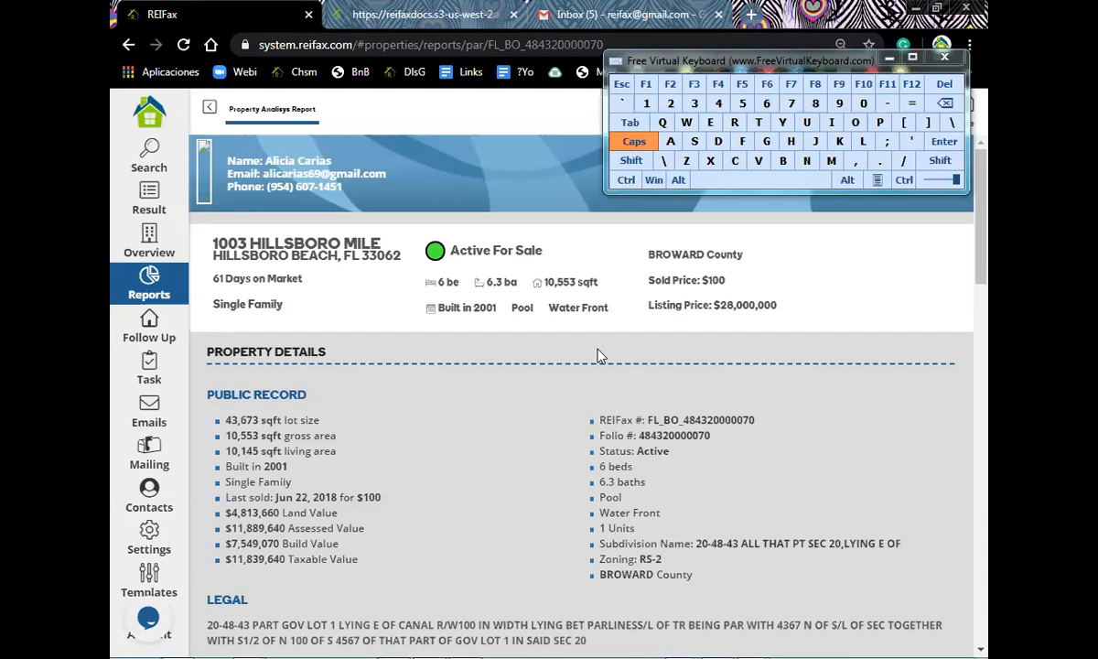
click(626, 182)
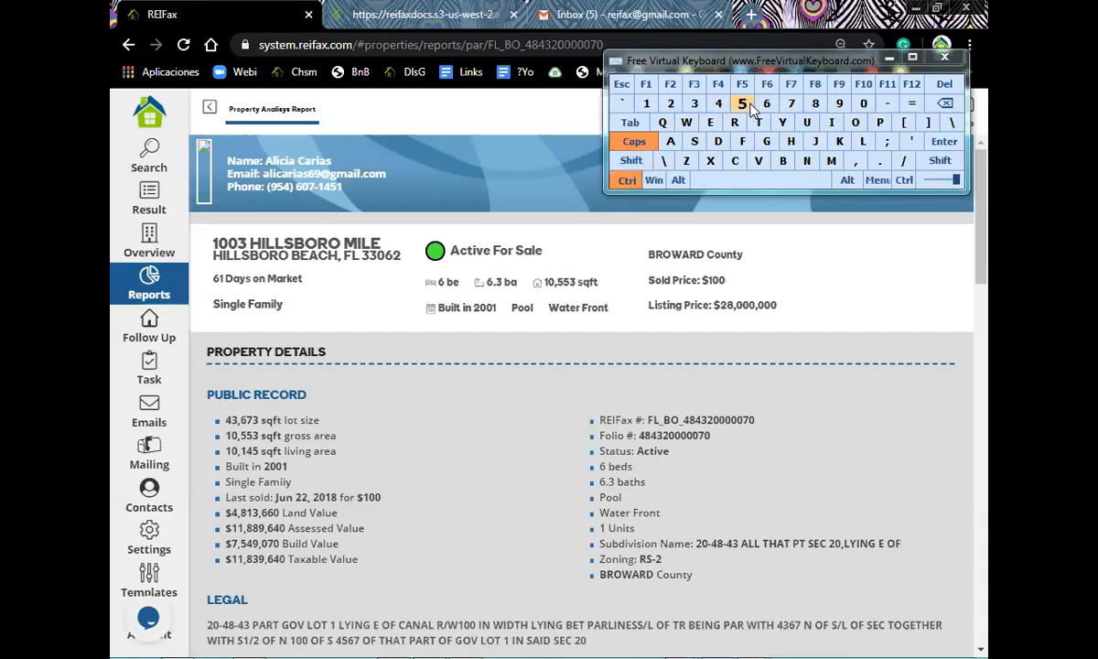
click(742, 84)
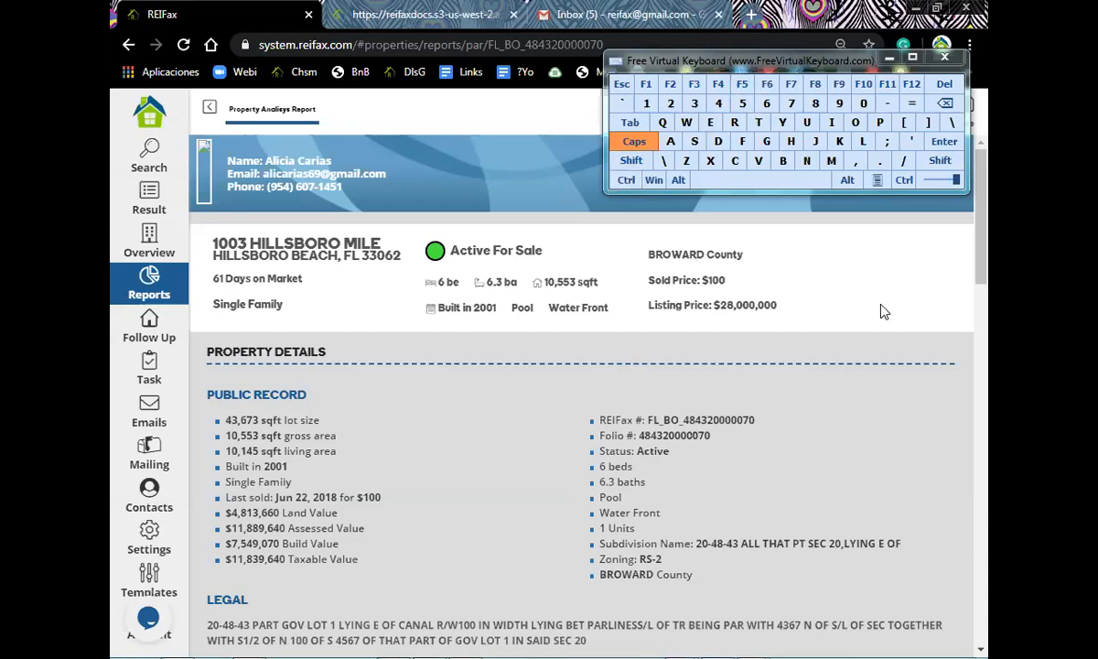
click(626, 180)
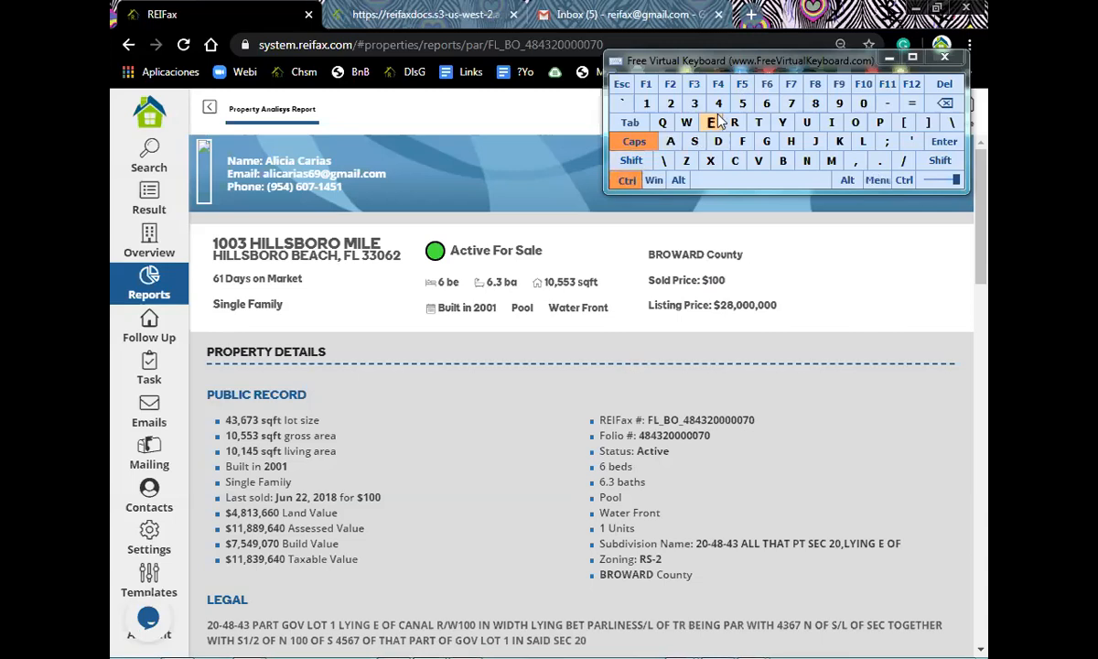
click(743, 84)
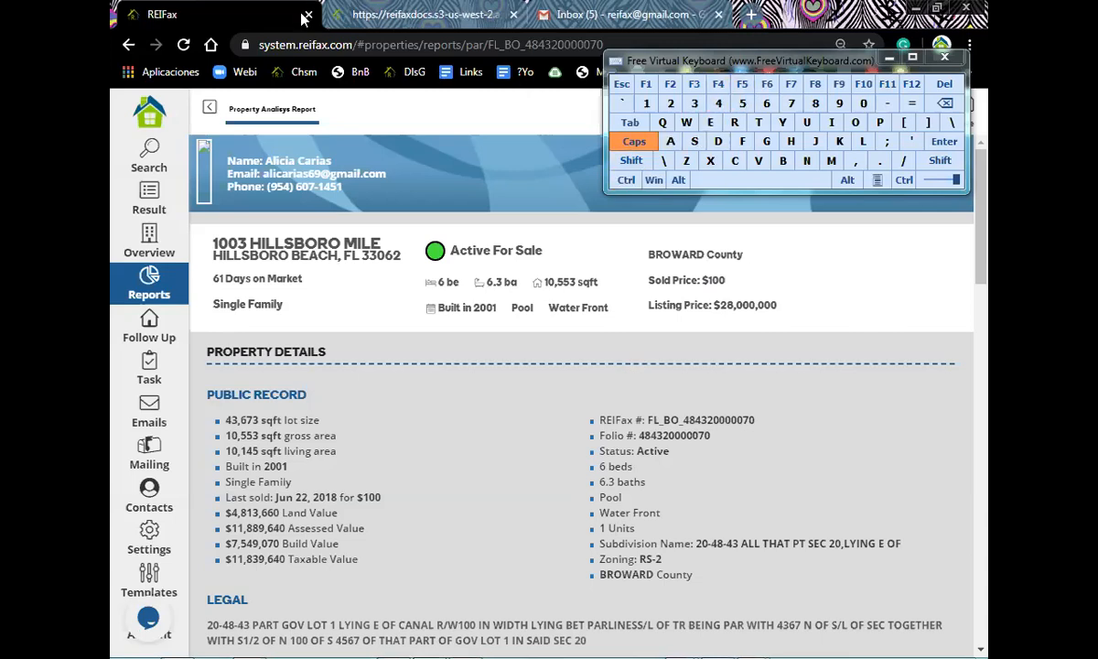
click(943, 61)
click(183, 45)
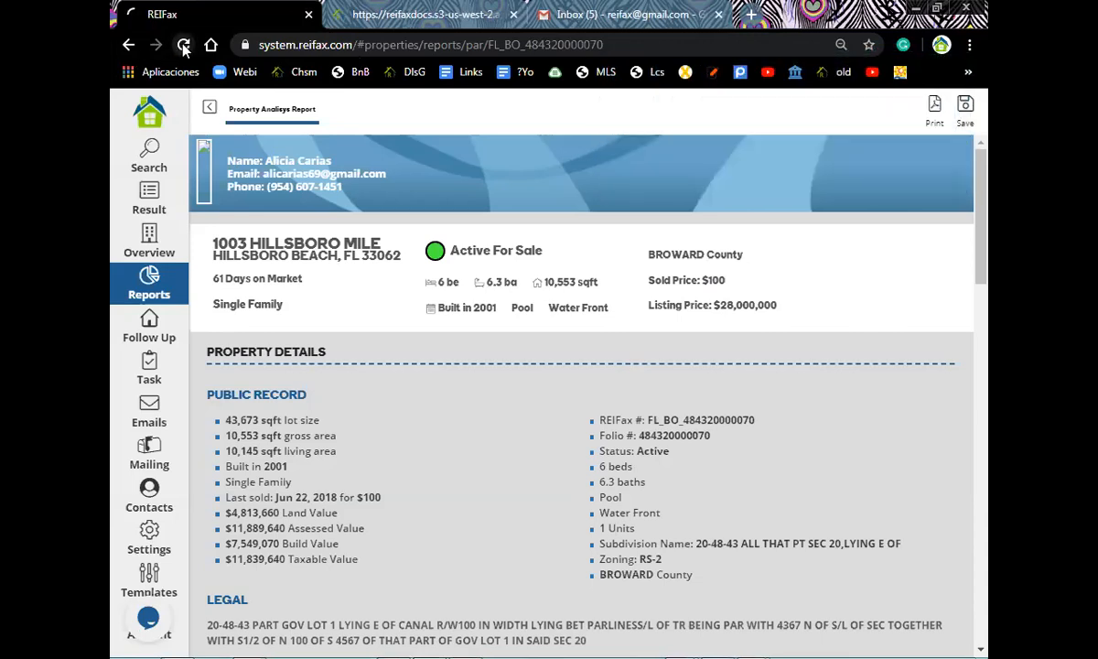
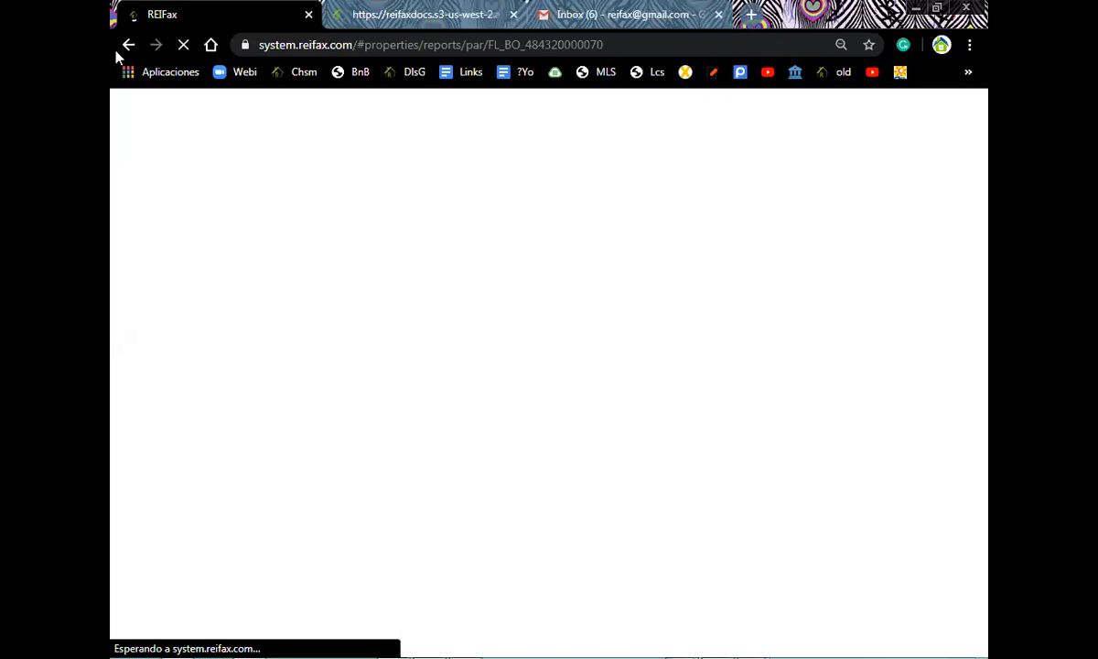
- Stop and reload the stalled report page, then close the hung REIFax tab
click(184, 52)
click(184, 52)
mouse_move(549, 638)
mouse_move(508, 639)
click(309, 16)
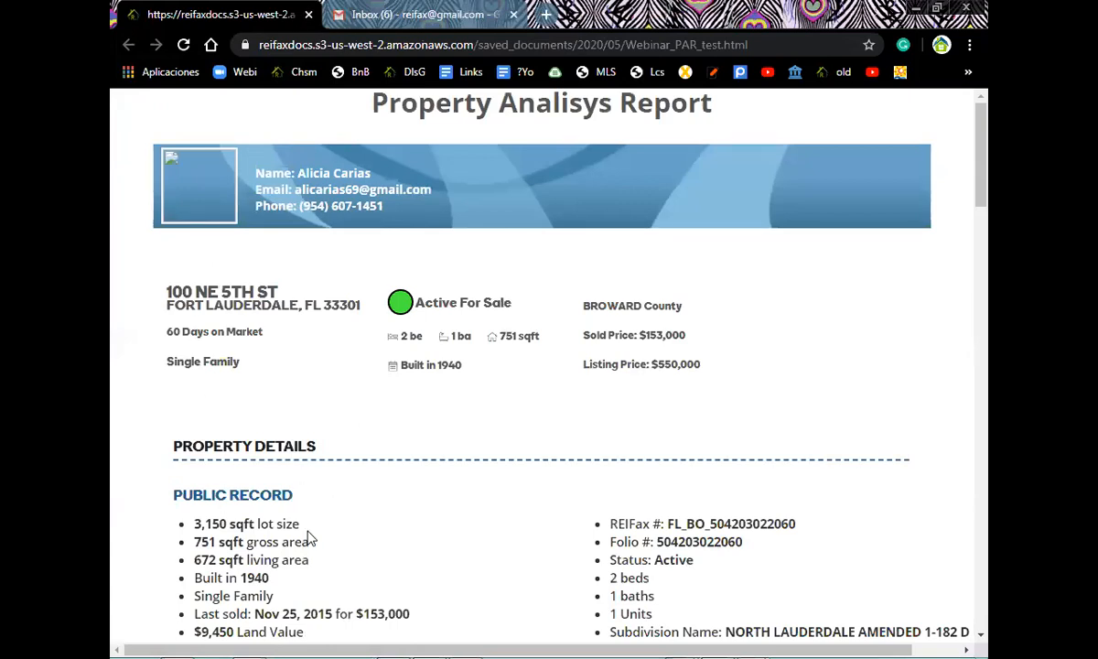
scroll(310, 540, down, 4)
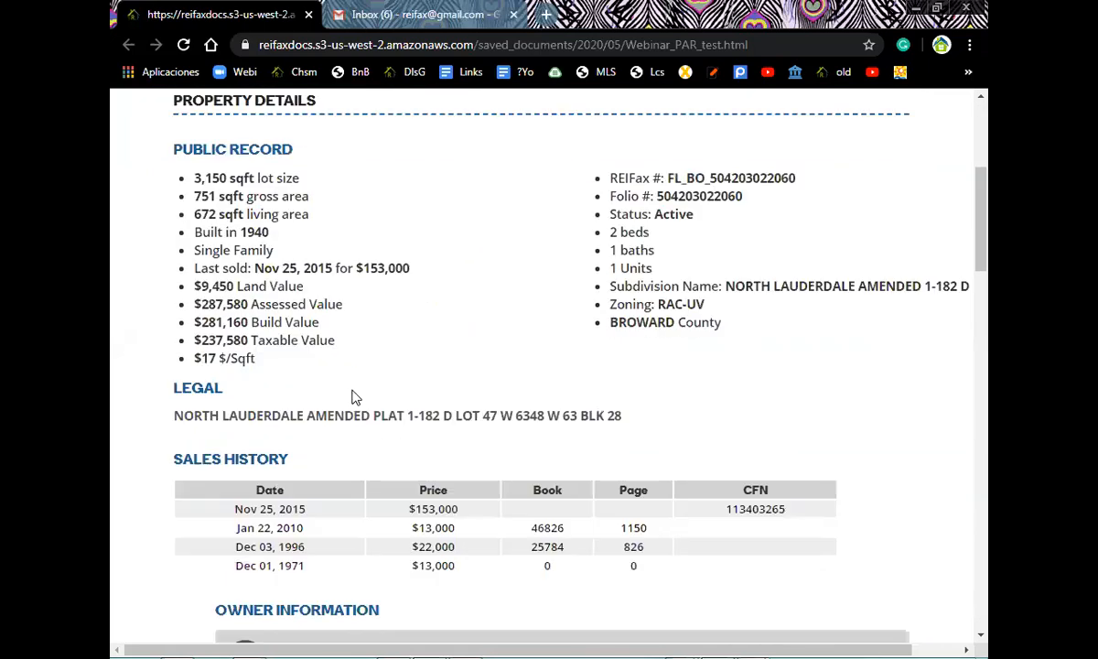
scroll(356, 397, down, 5)
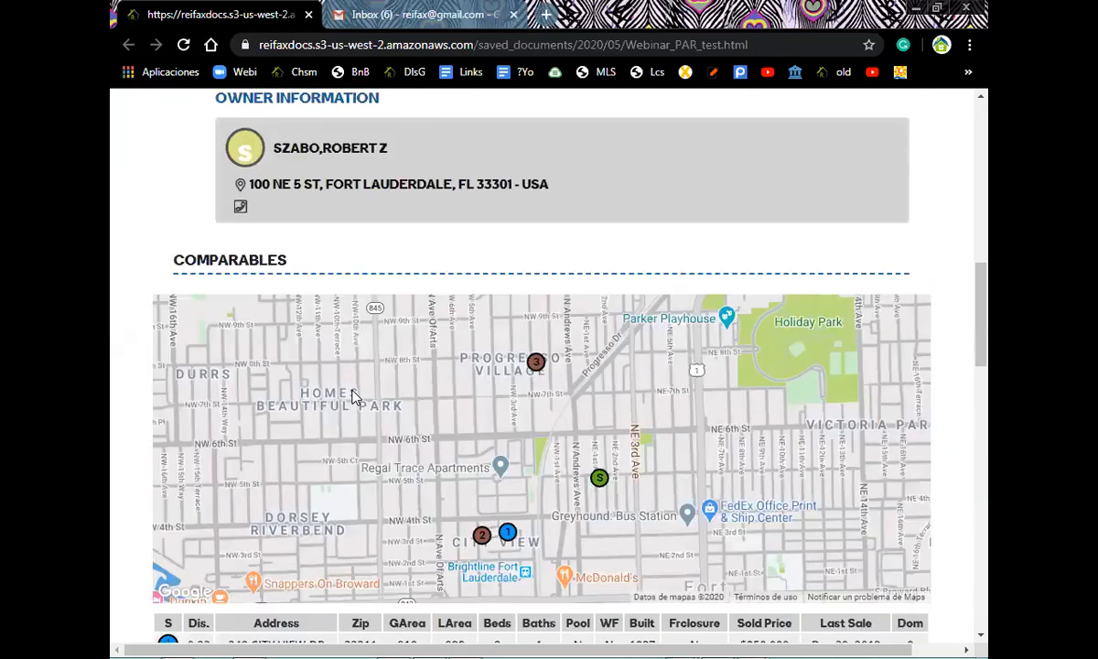
scroll(355, 398, down, 5)
scroll(355, 398, up, 15)
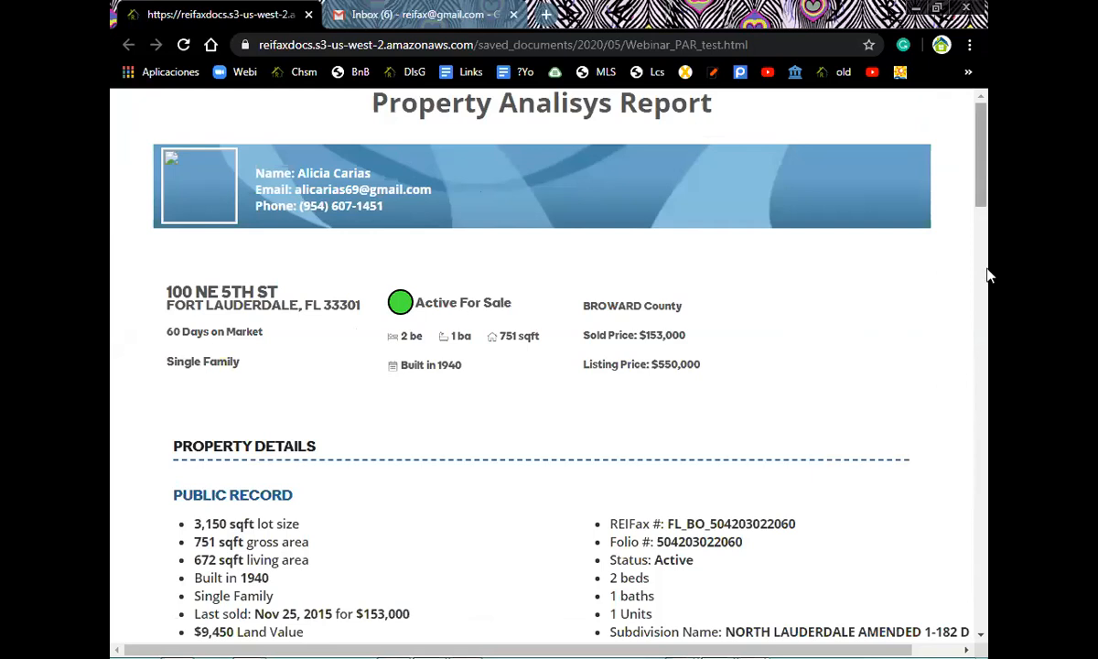
scroll(989, 348, down, 1)
scroll(988, 366, down, 7)
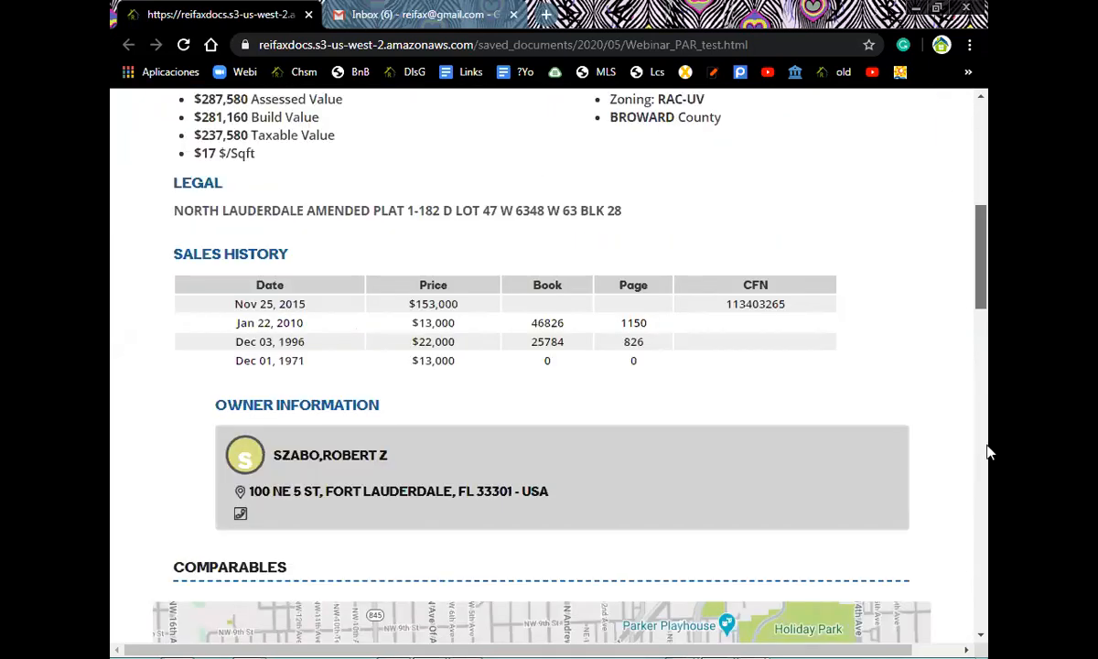
scroll(989, 476, down, 2)
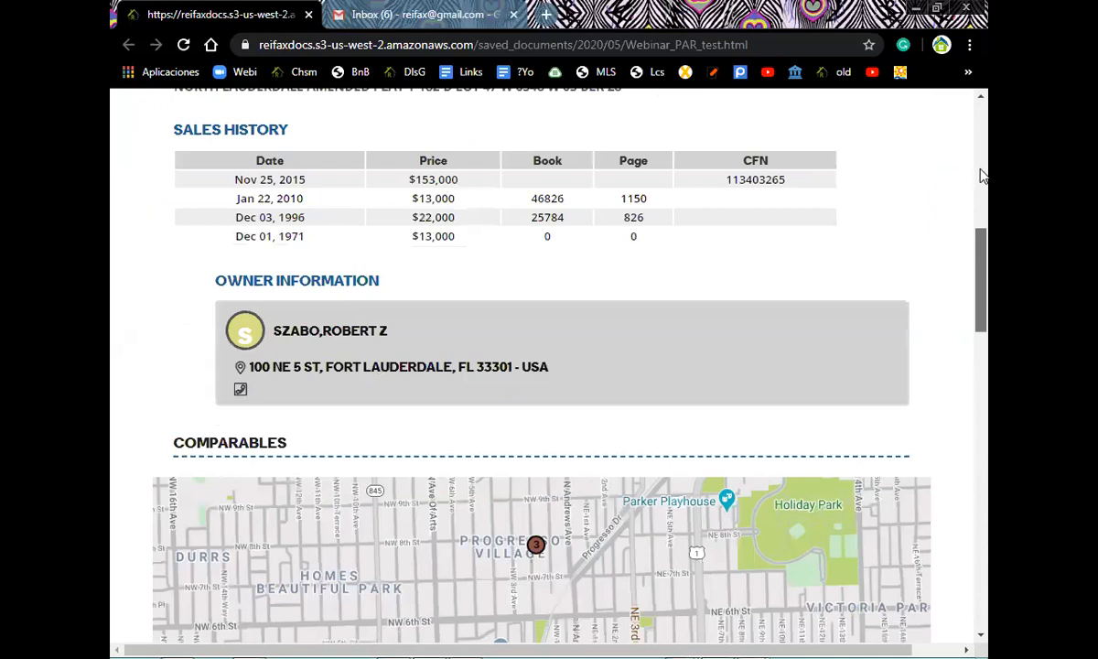
scroll(981, 174, down, 8)
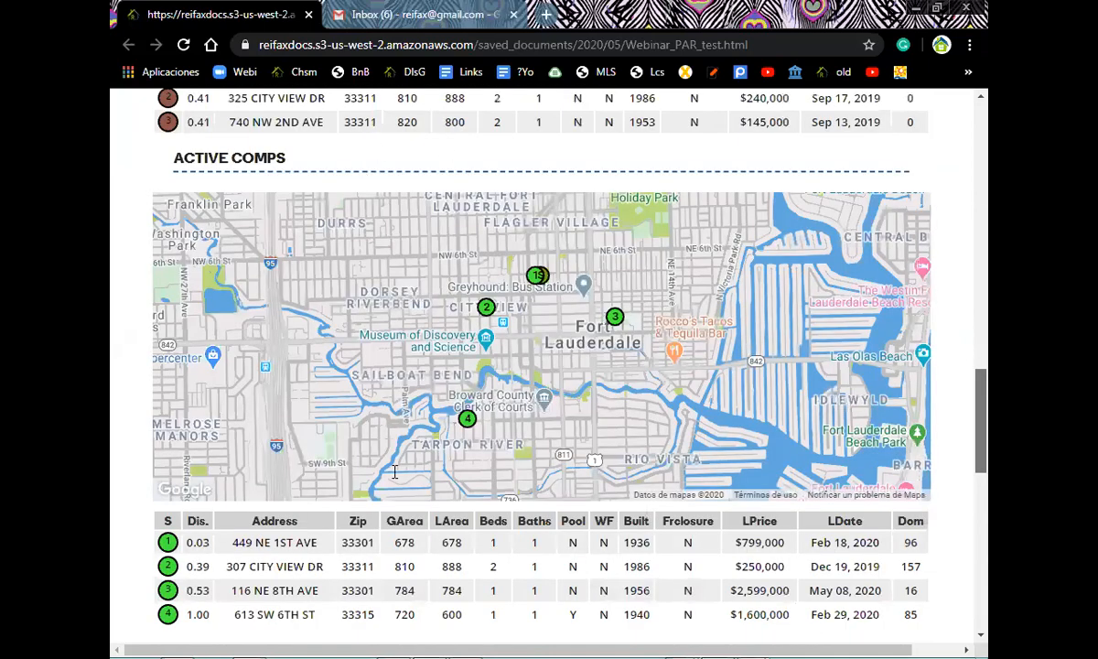
scroll(394, 472, down, 1)
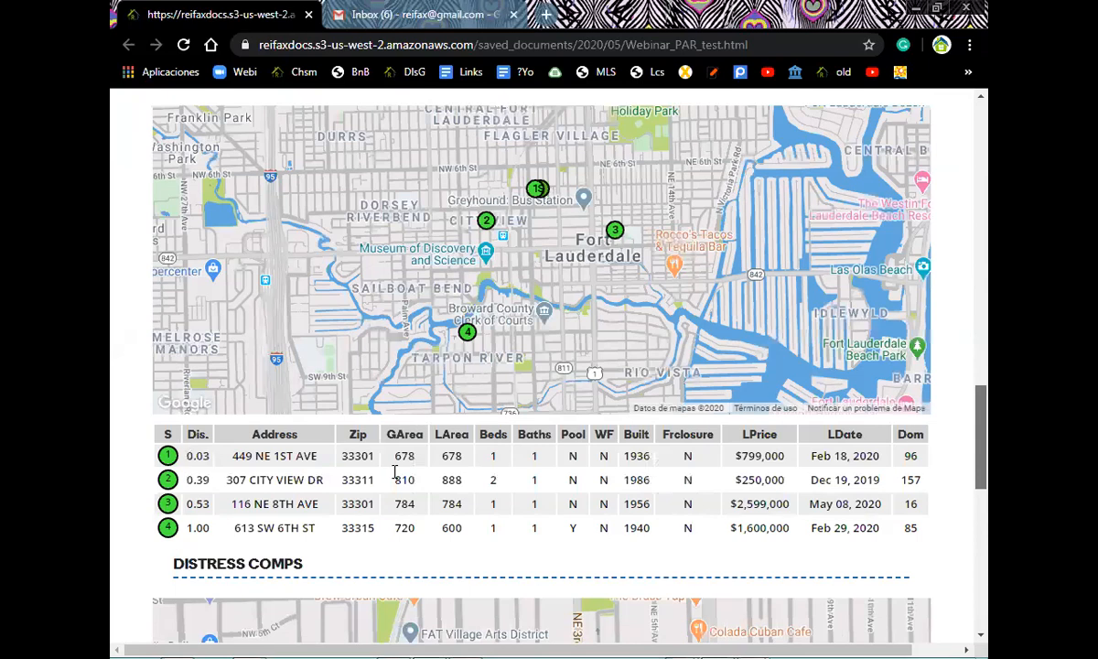
scroll(394, 472, up, 10)
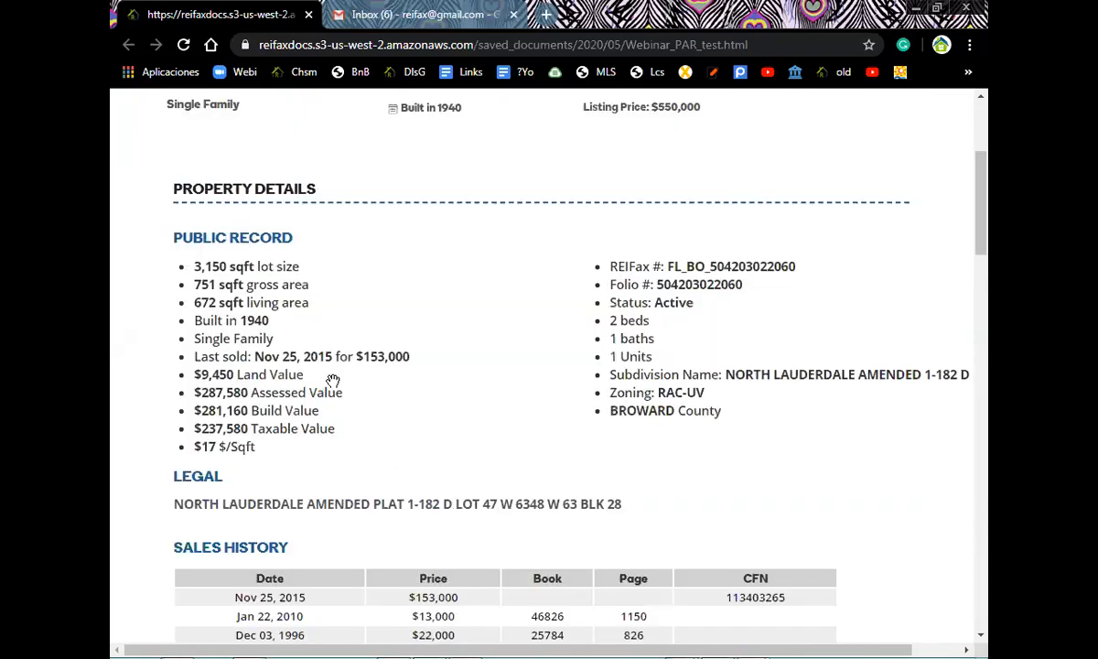
scroll(333, 381, down, 6)
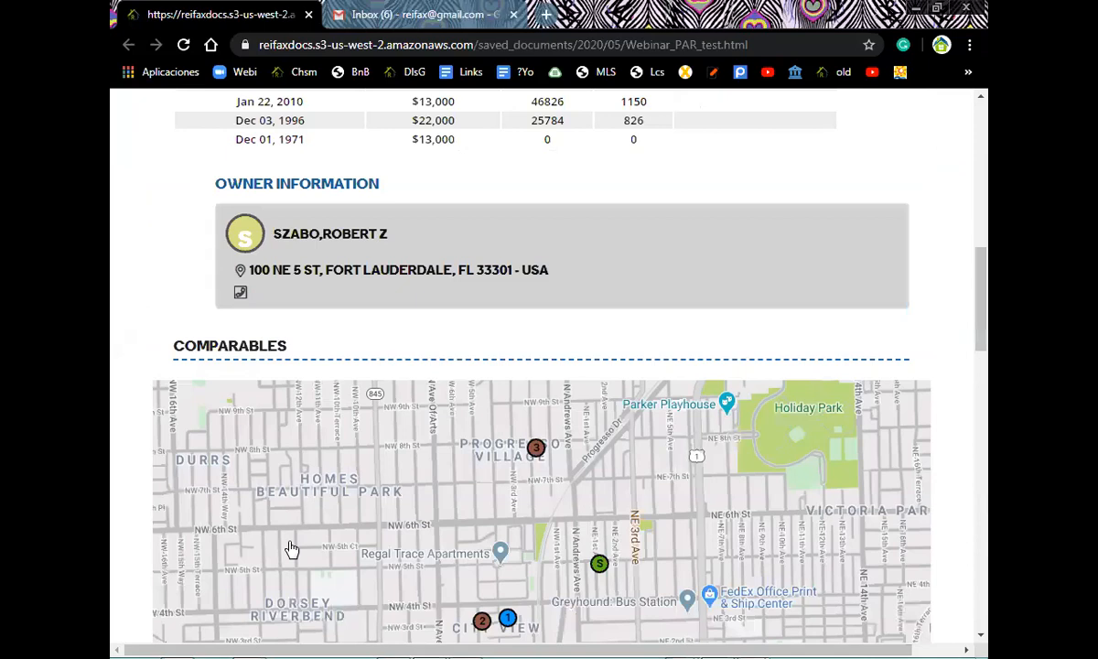
scroll(291, 549, down, 7)
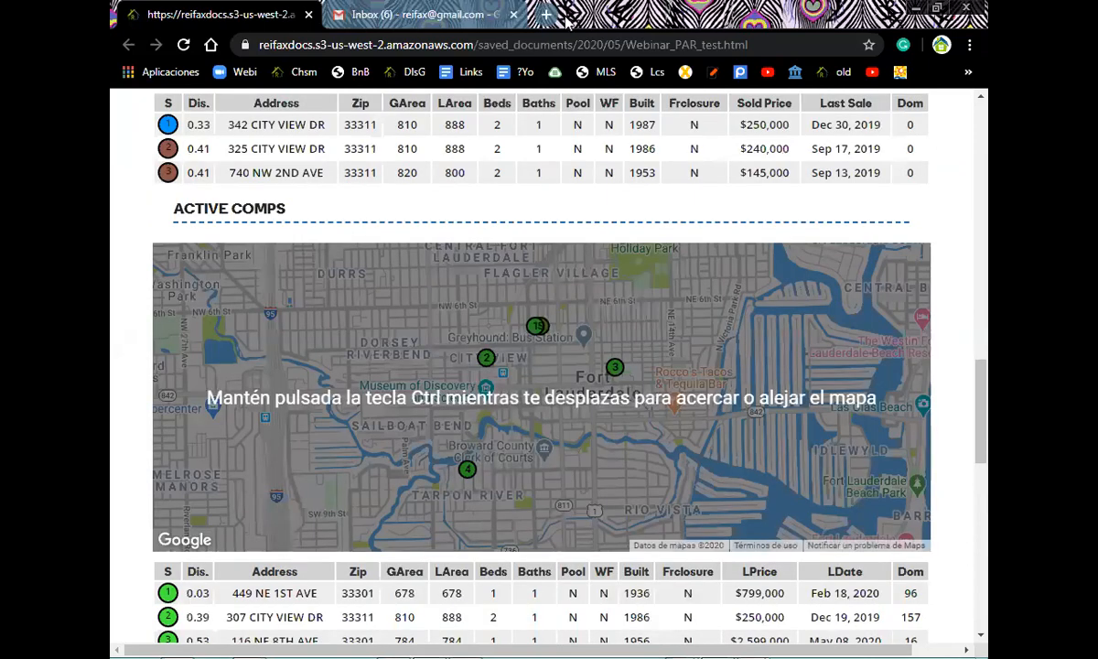
scroll(523, 43, down, 1)
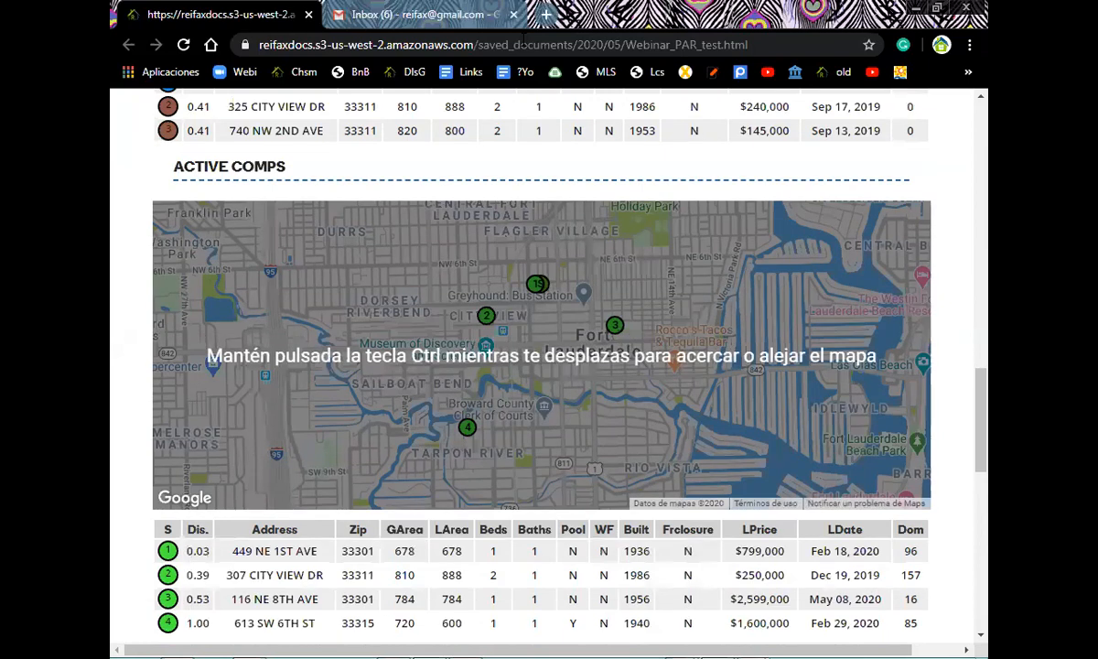
key(ctrl+t)
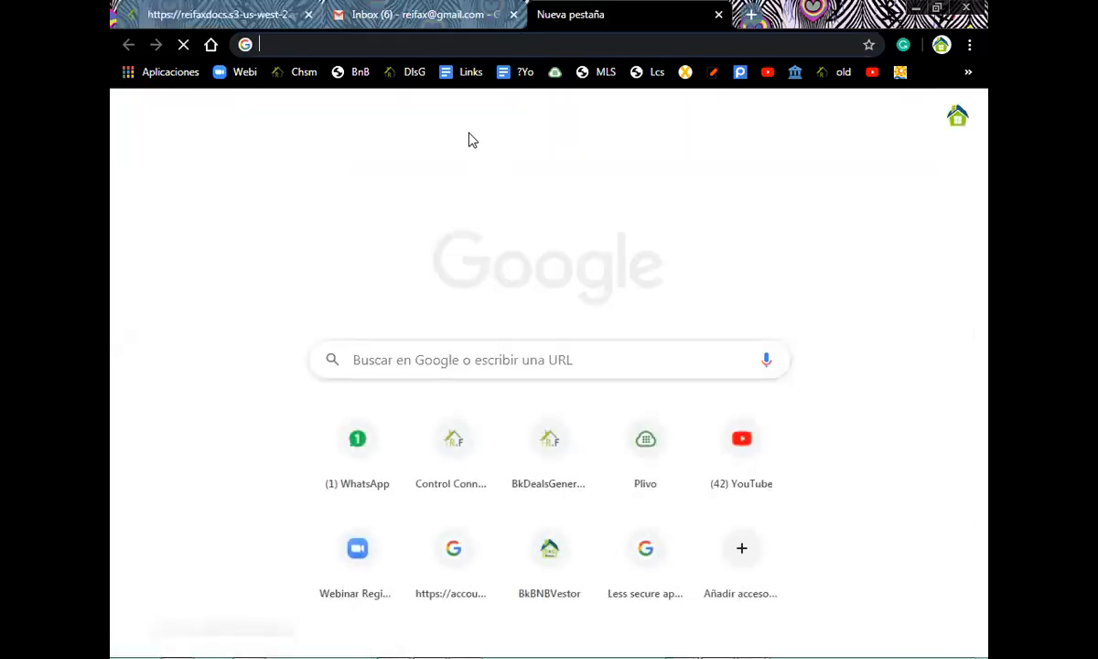
- Go to reifax.com by entering REIFAX in the address bar, then open the Account Control Panel
text(REIFAX)
key(Return)
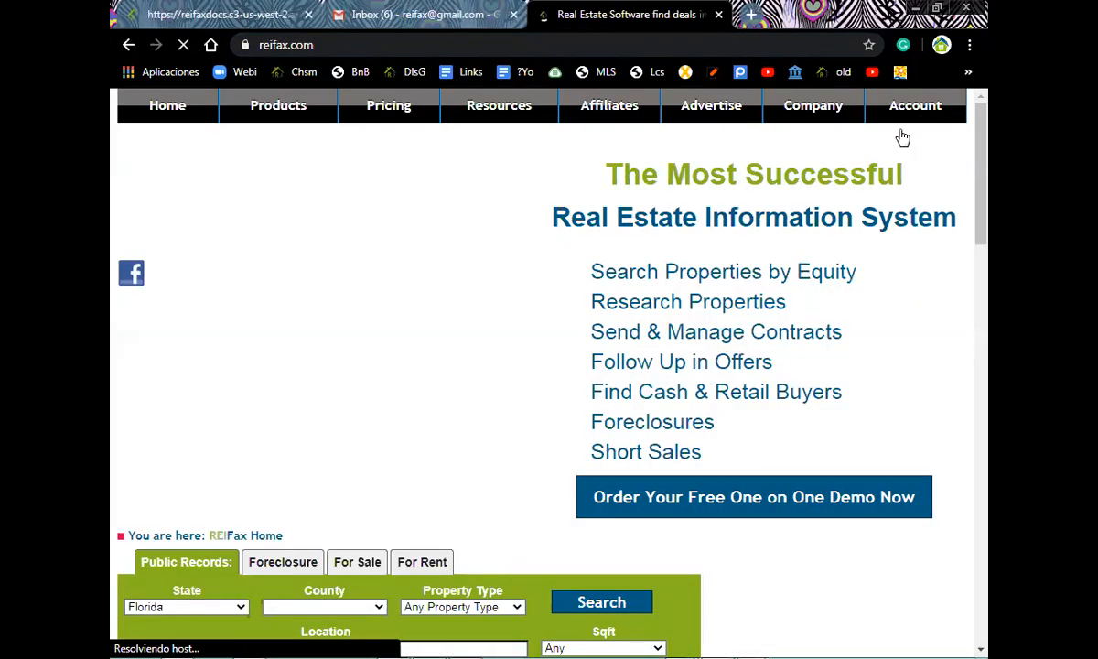
click(585, 411)
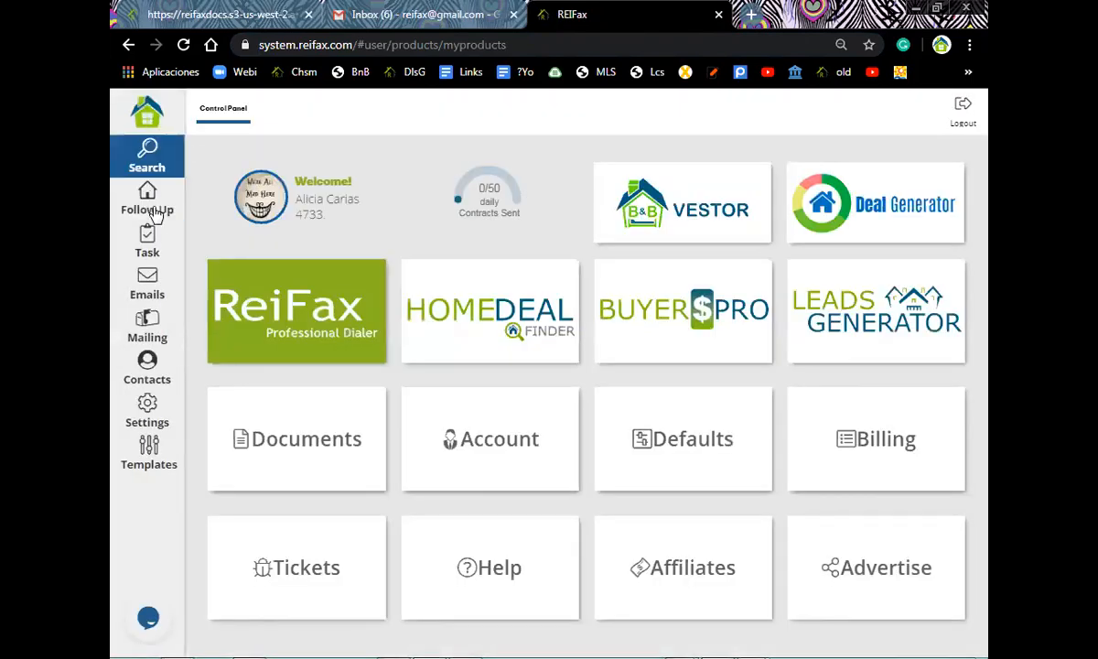
- Copy the Webinar PAR test report's URL from the saved Documents list and switch to Gmail
click(307, 443)
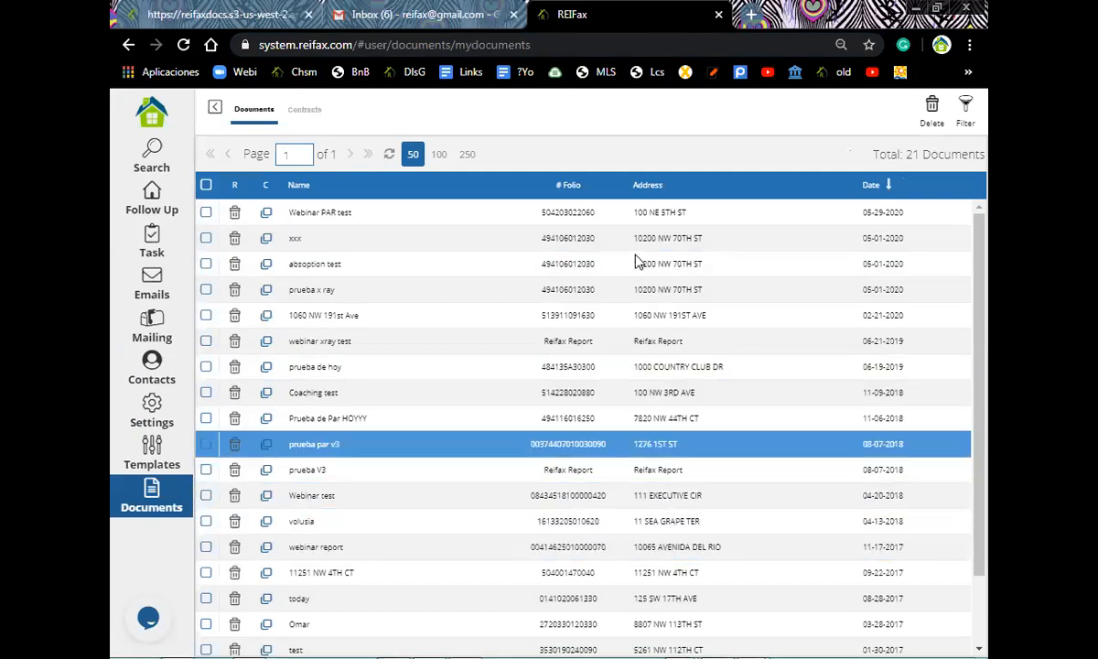
click(489, 216)
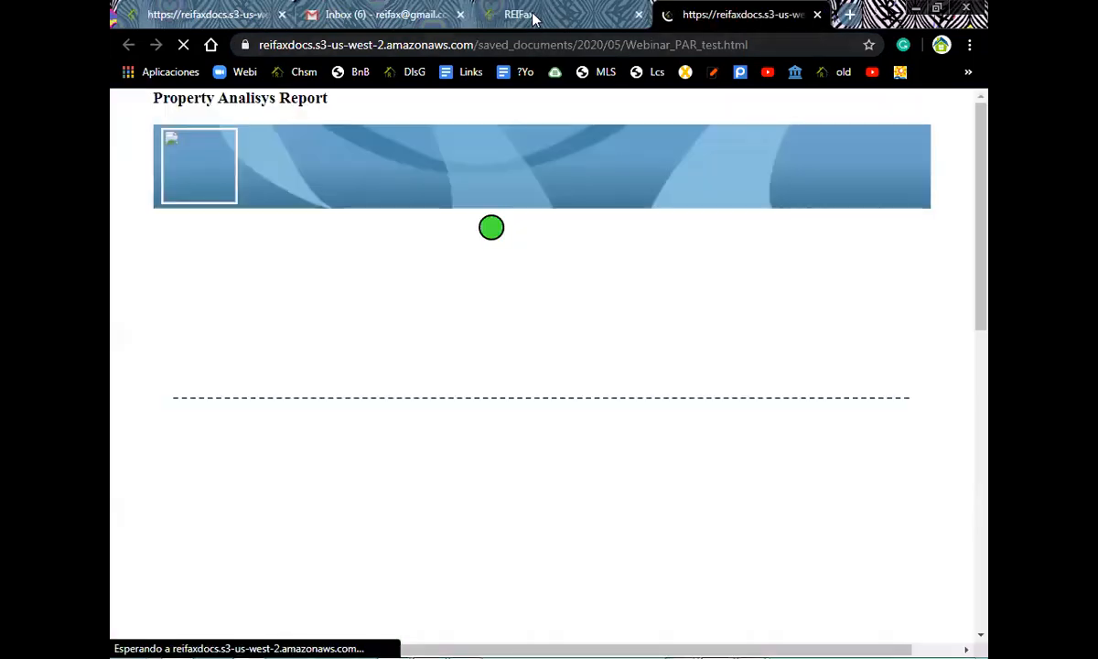
click(529, 16)
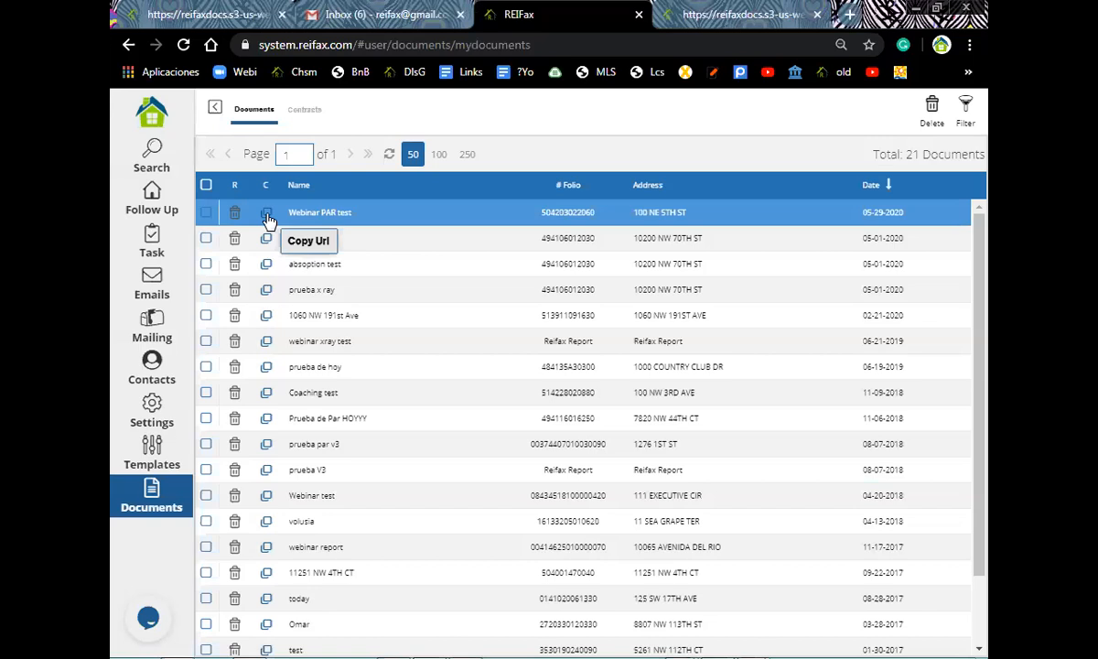
click(268, 215)
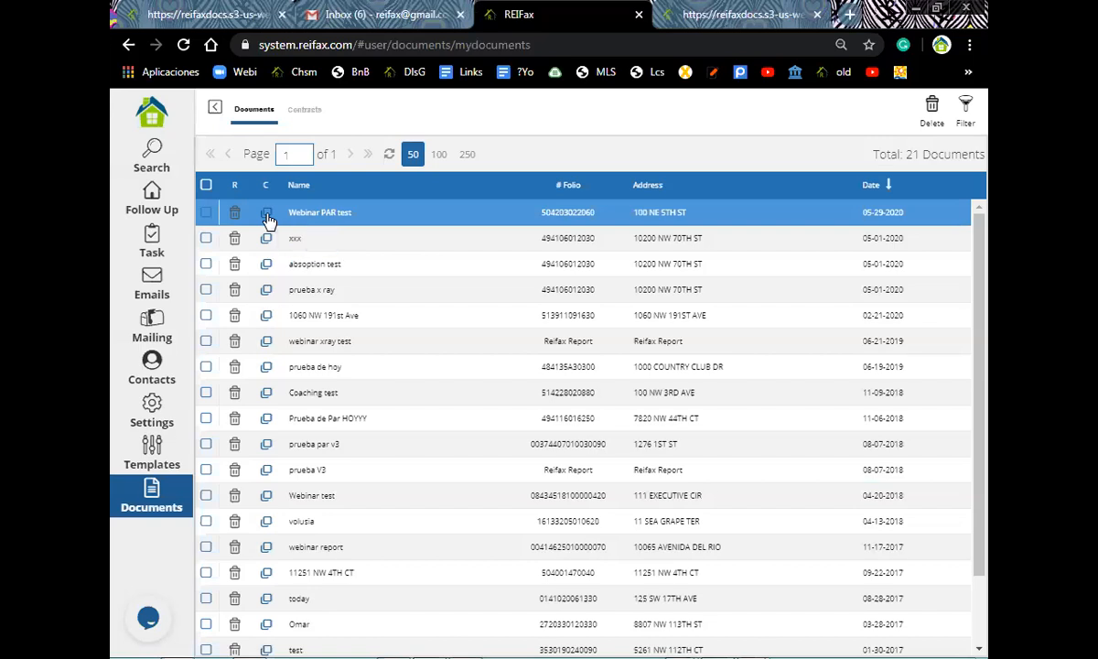
click(392, 21)
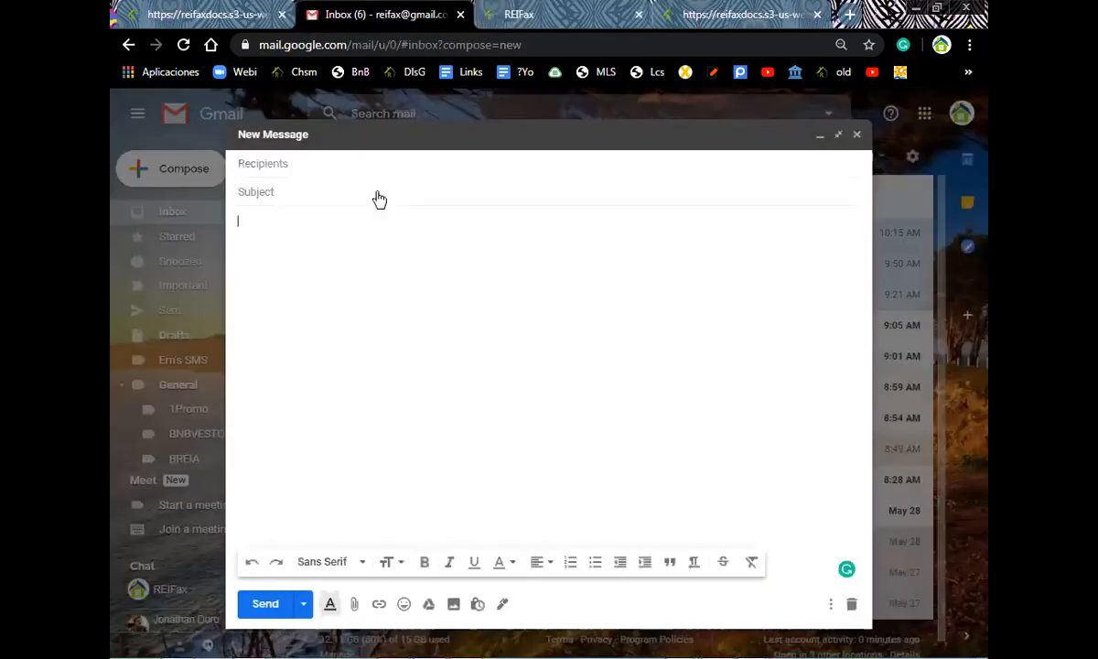
- Paste the Webinar_PAR_test.html report URL into the new message body and turn it into a hyperlink
right_click(299, 254)
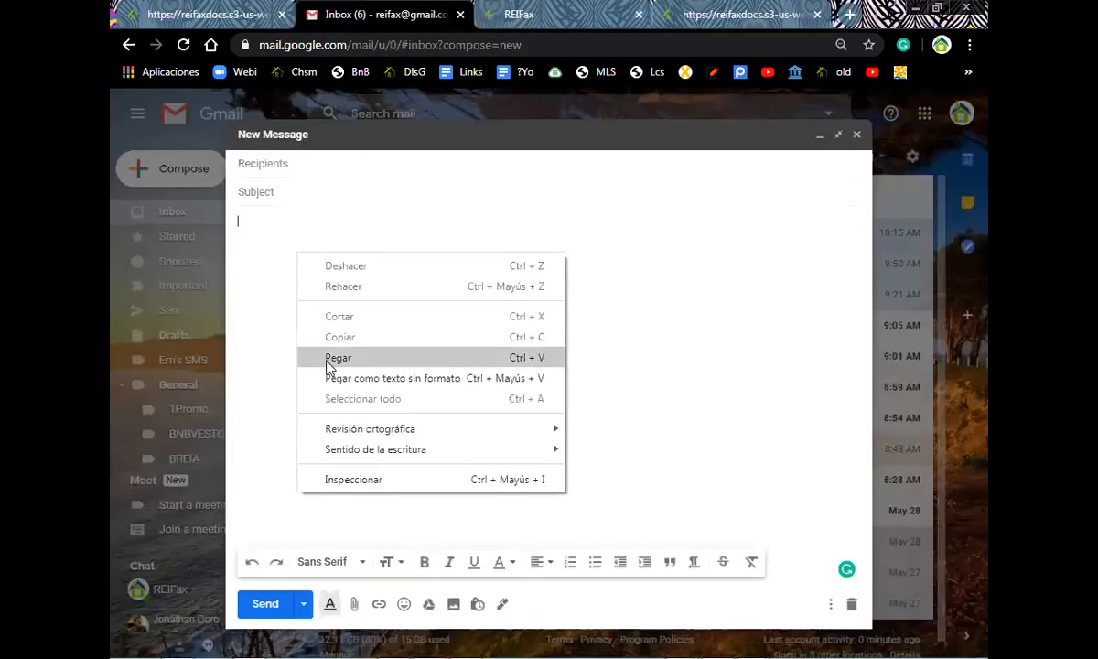
click(328, 360)
triple_click(374, 218)
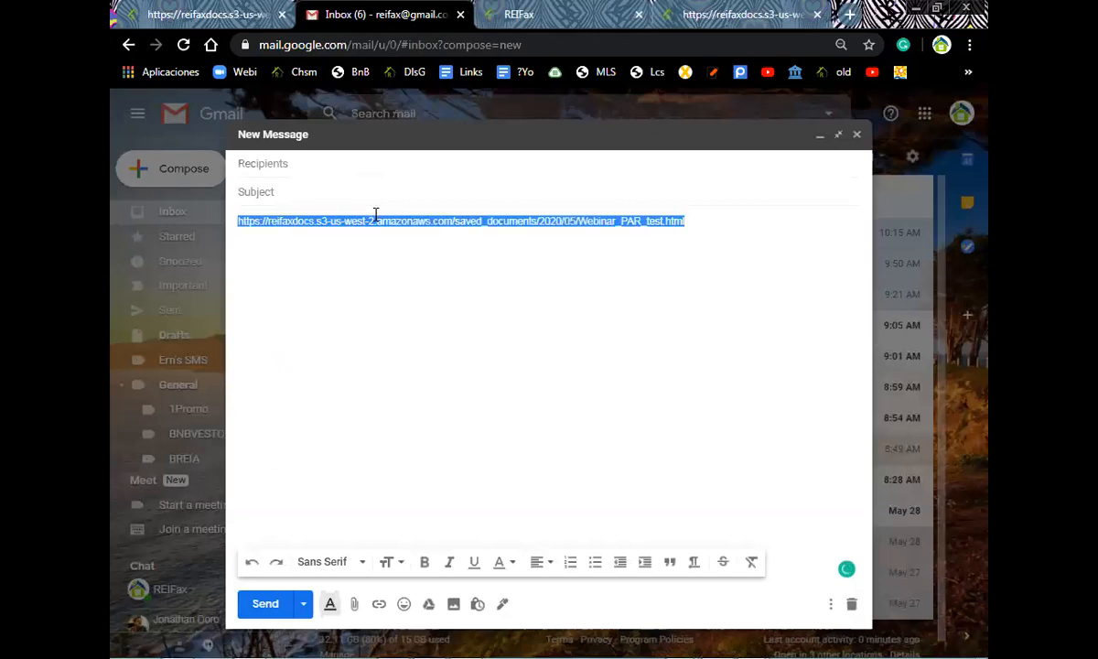
click(379, 604)
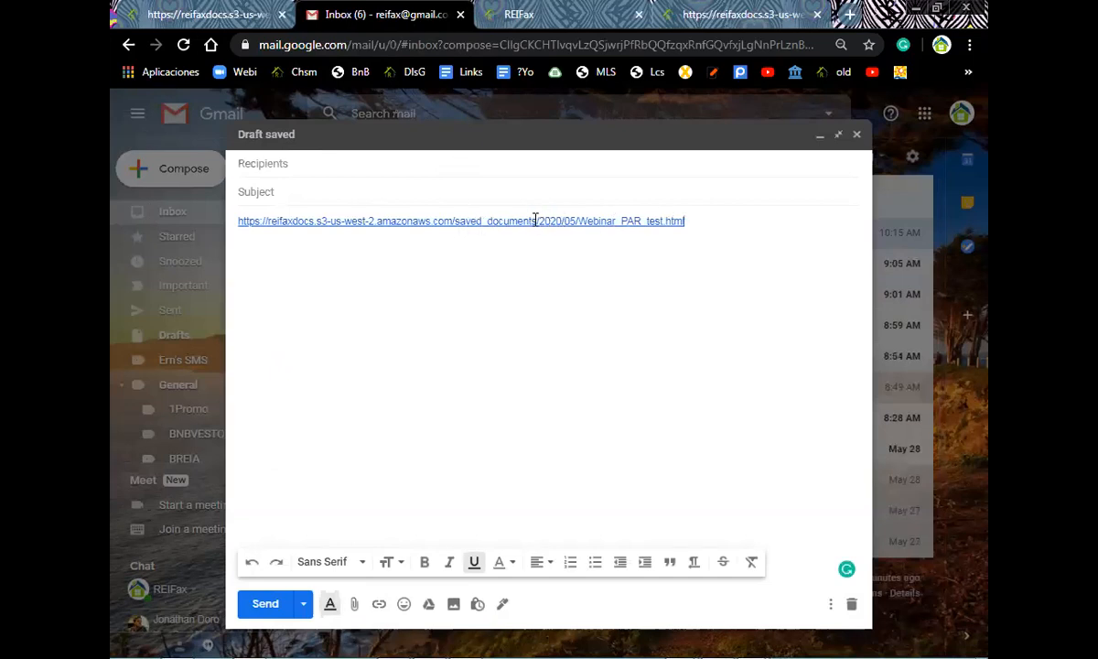
- Scroll through the shared Webinar PAR test report to the distress comps, then return to Documents
click(723, 13)
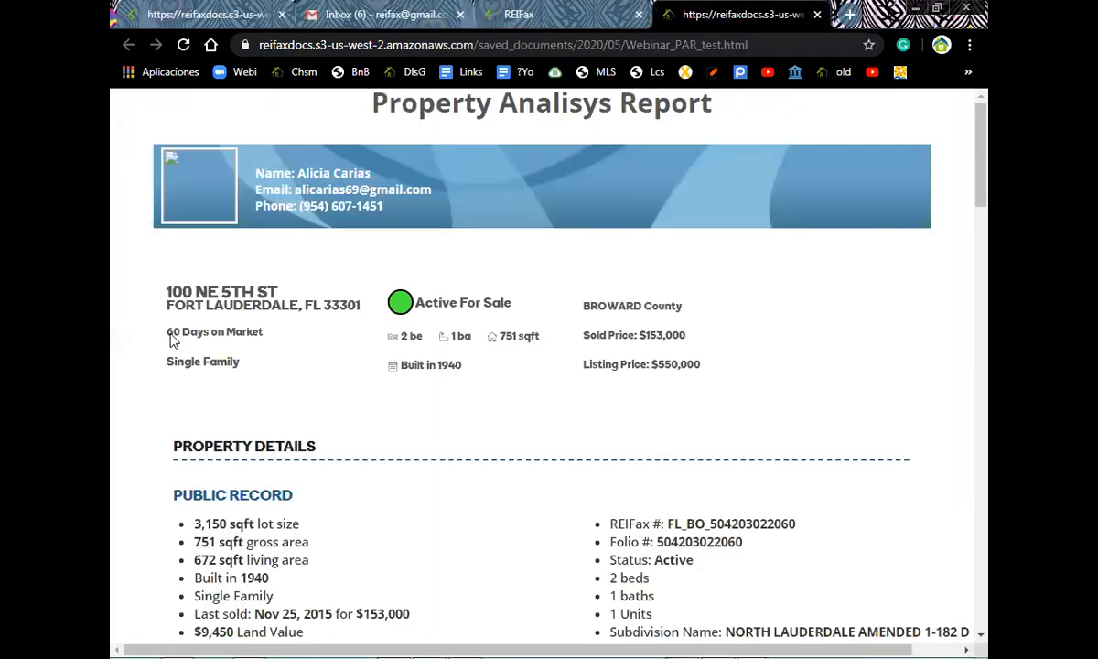
scroll(362, 480, down, 6)
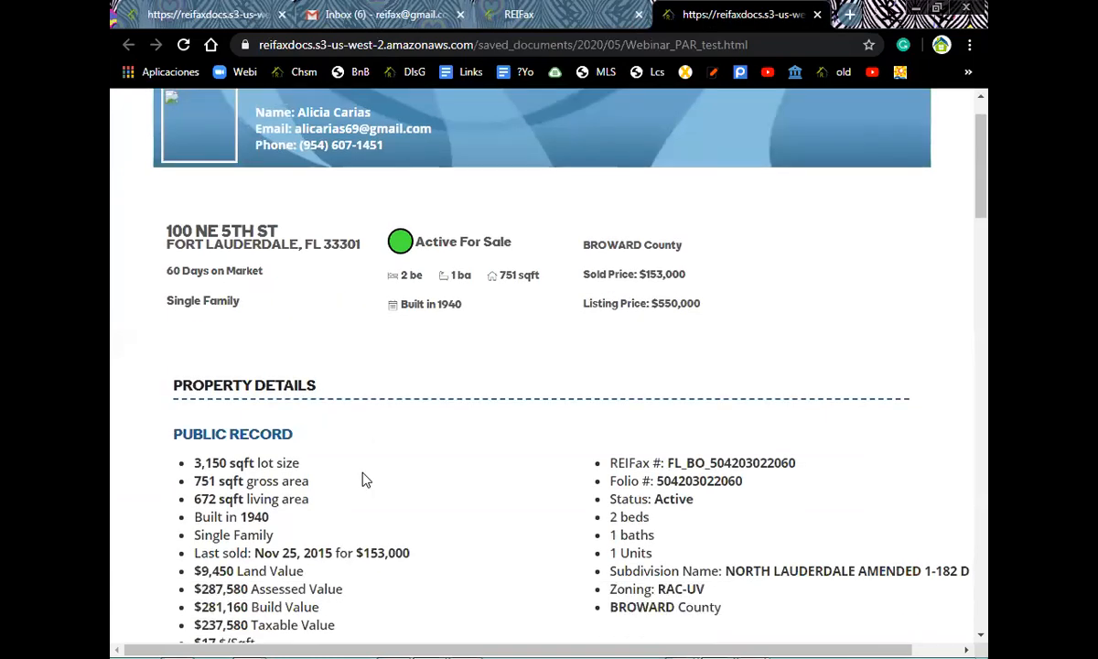
scroll(362, 481, down, 5)
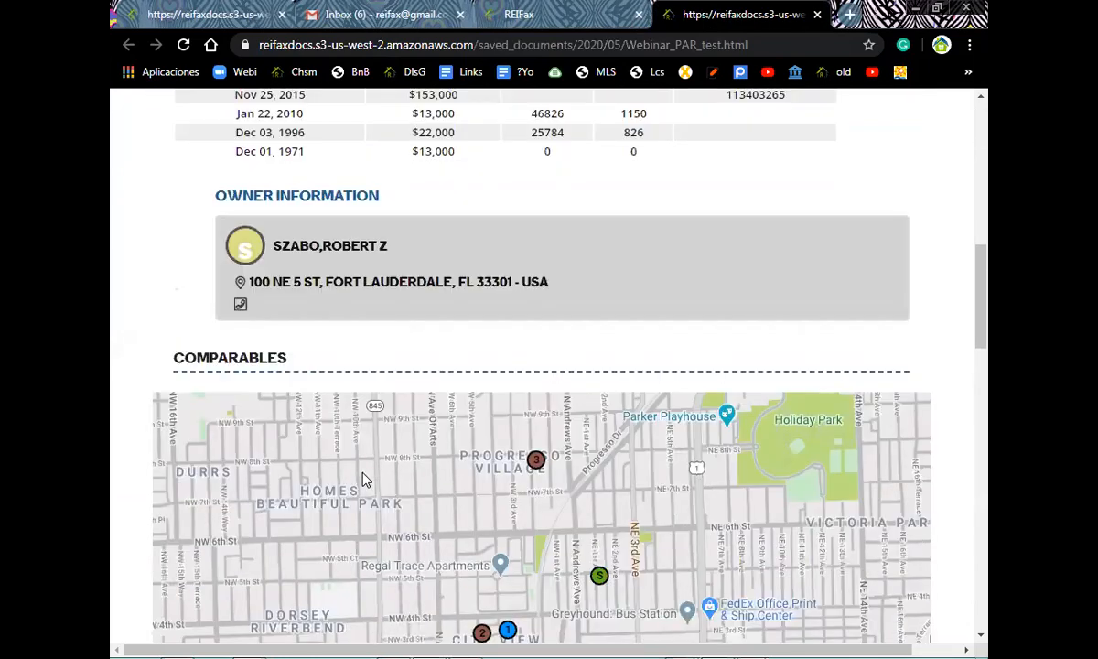
scroll(366, 481, down, 10)
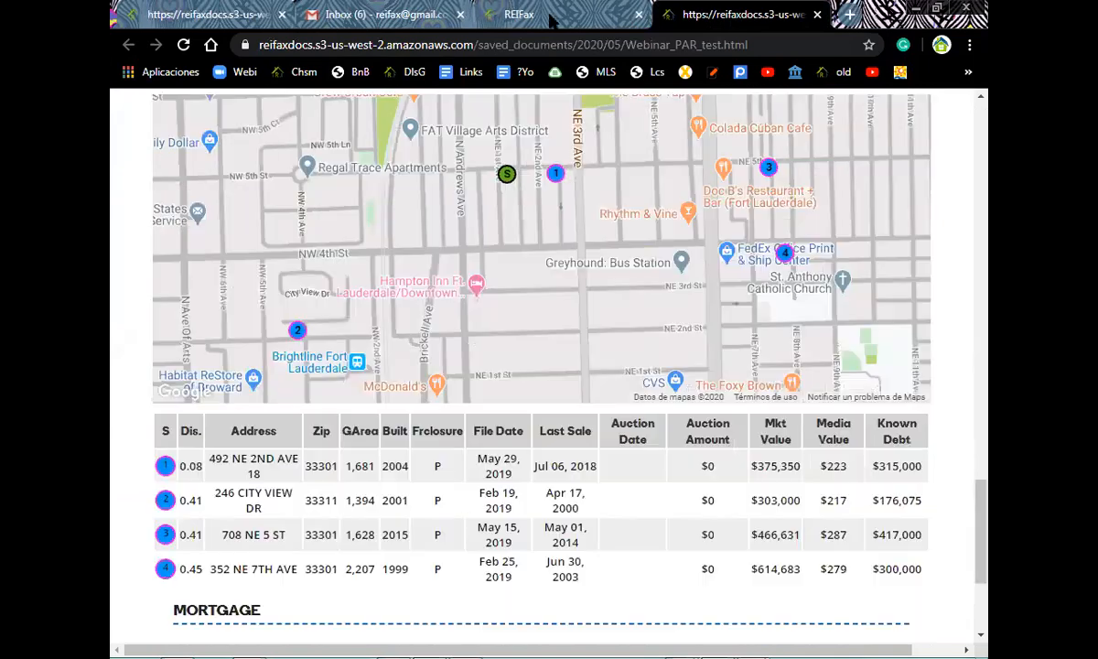
scroll(552, 22, up, 2)
click(553, 22)
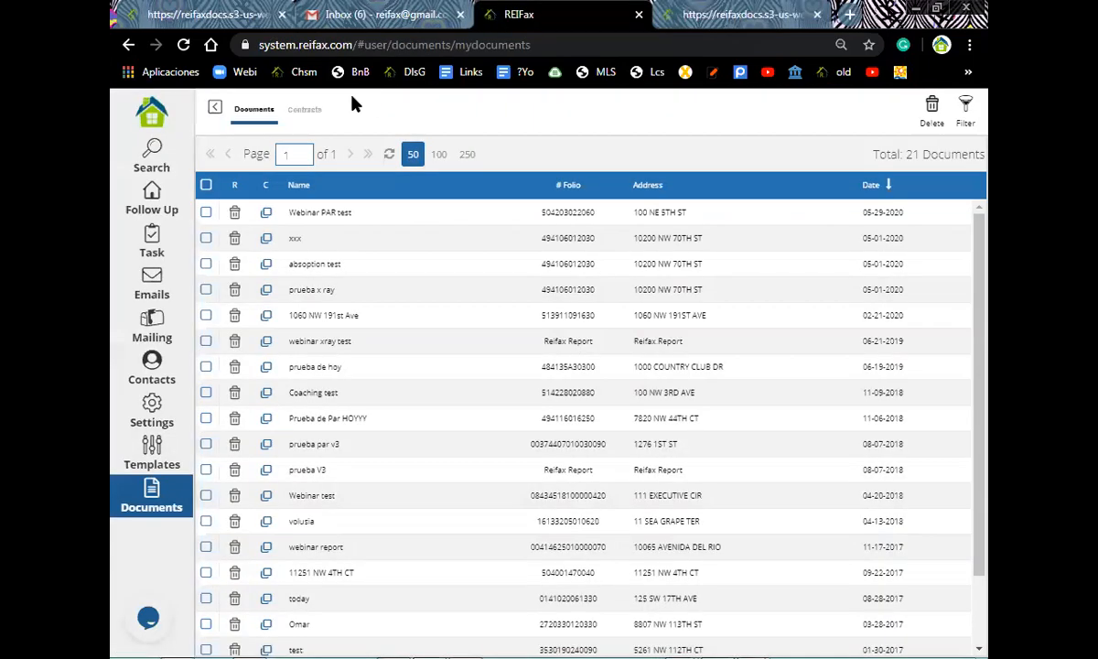
click(155, 213)
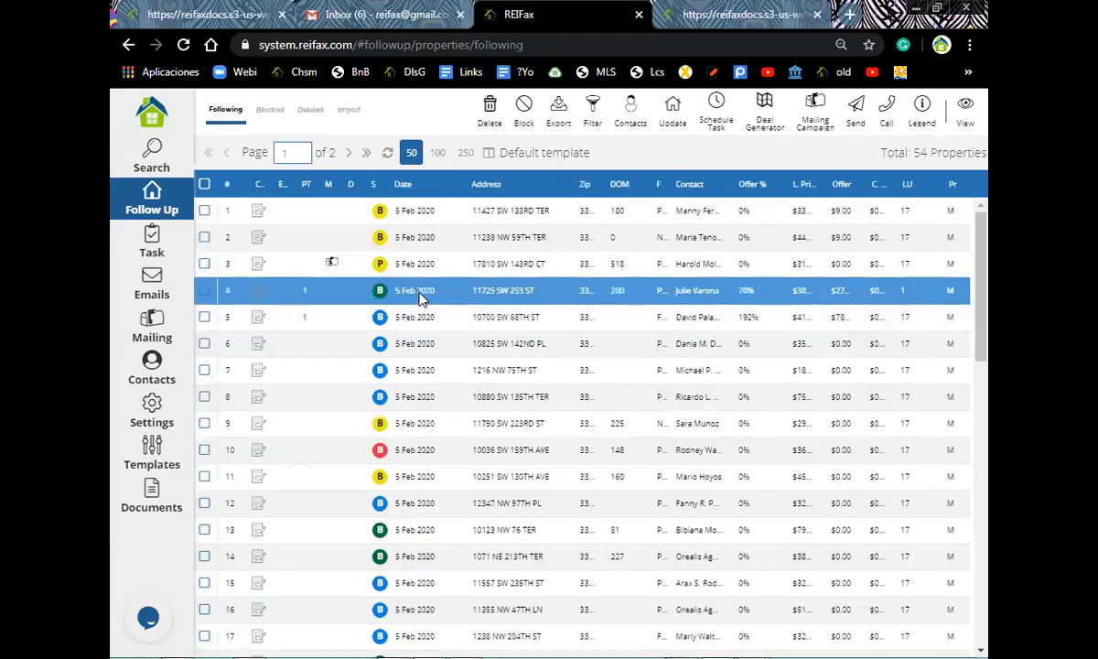
right_click(421, 300)
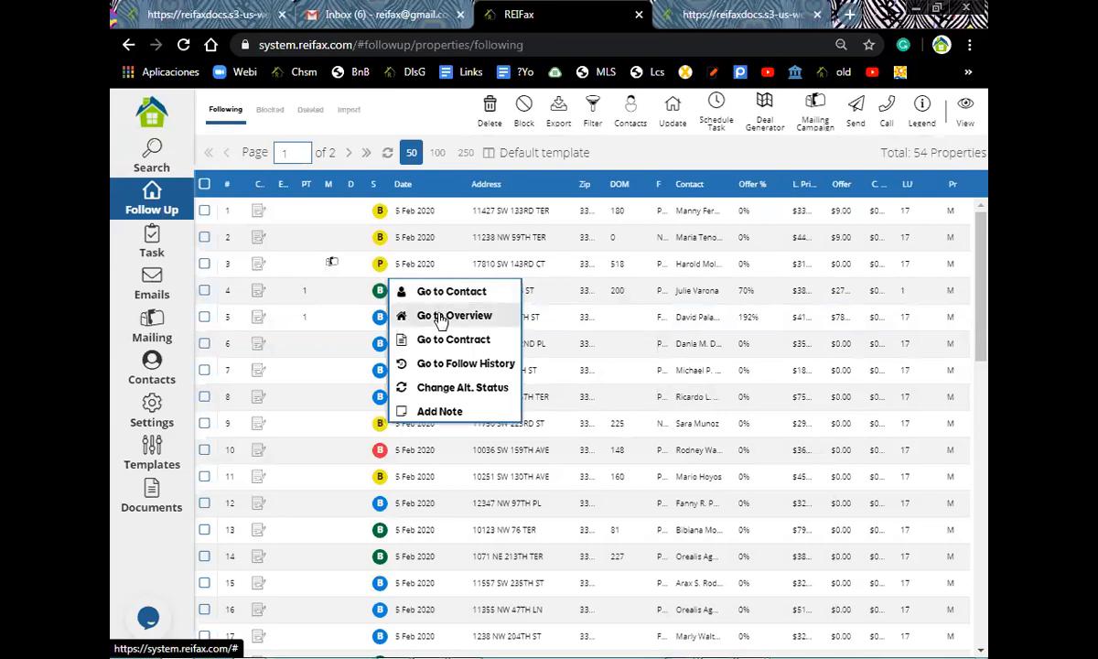
click(441, 316)
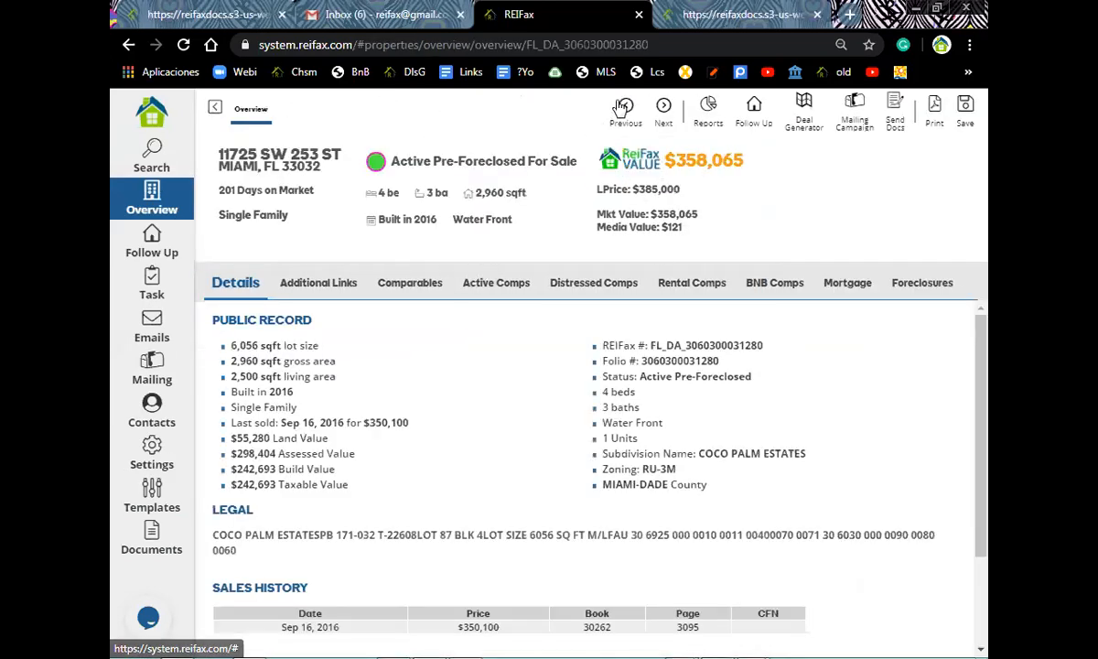
click(710, 121)
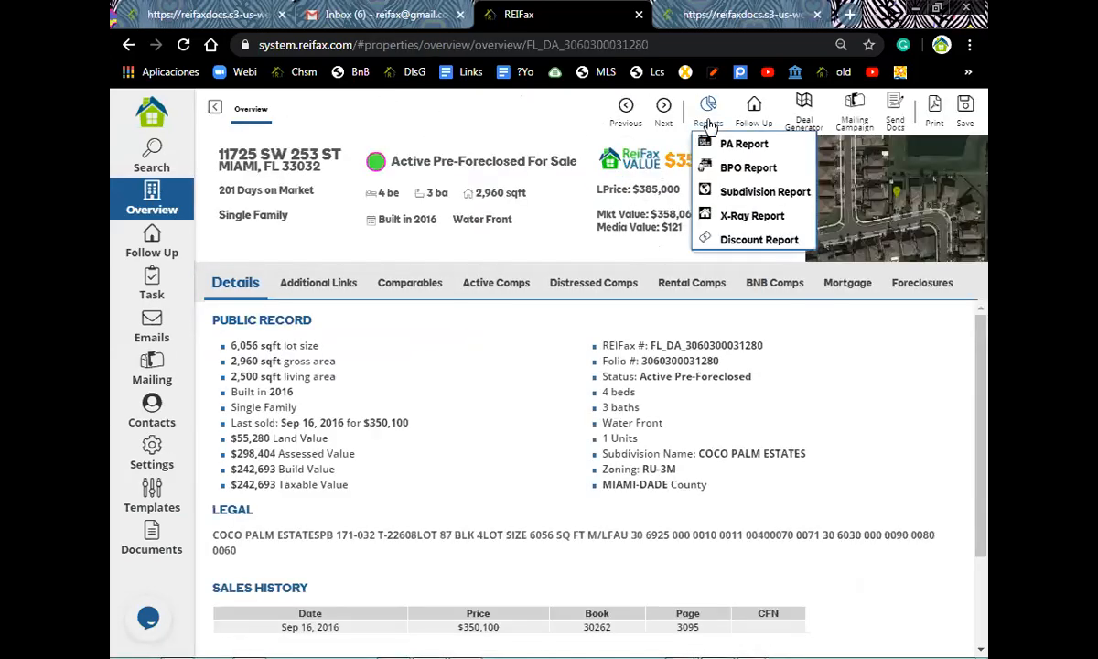
- Generate a BPO report with the Comparables and Active Comps sections checked
click(732, 171)
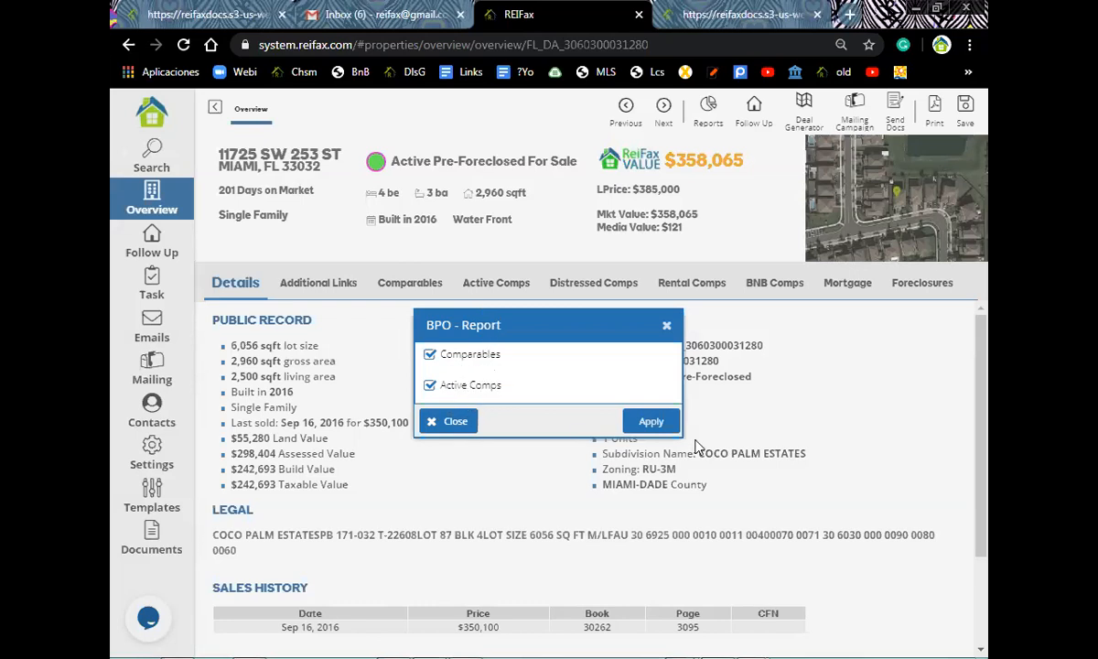
click(649, 422)
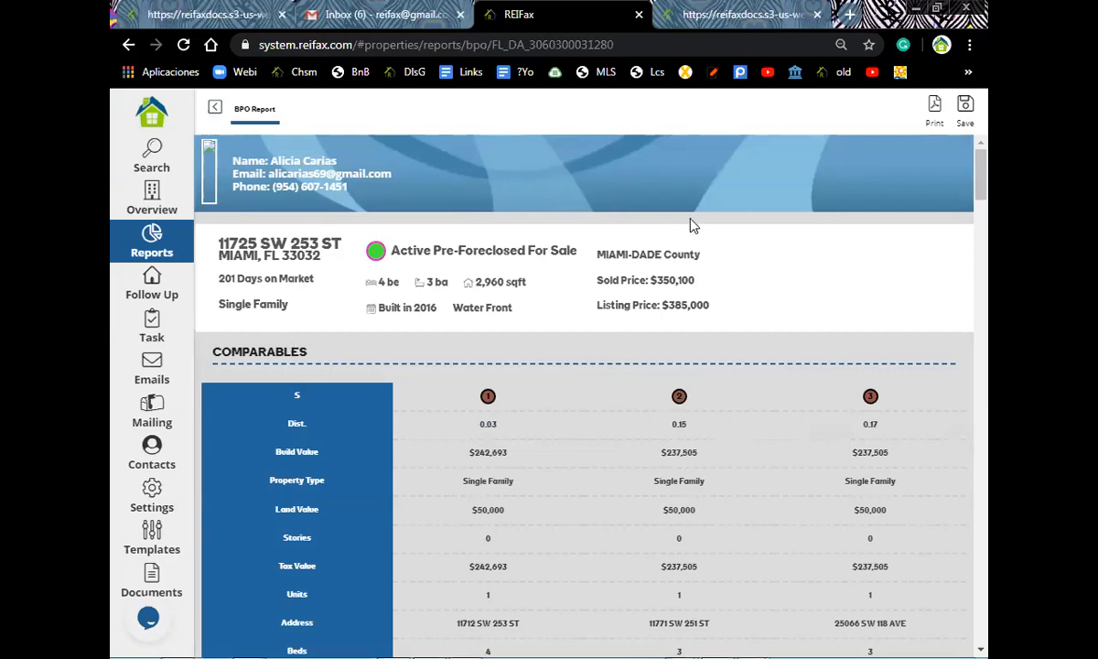
scroll(655, 291, down, 2)
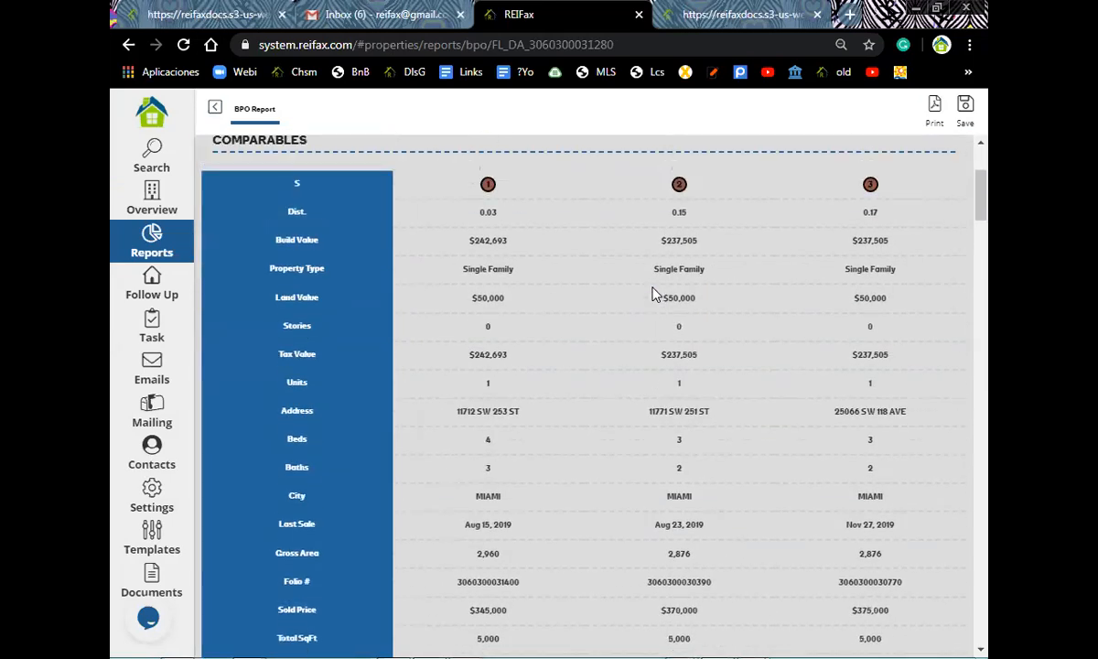
scroll(652, 293, up, 2)
scroll(291, 352, down, 2)
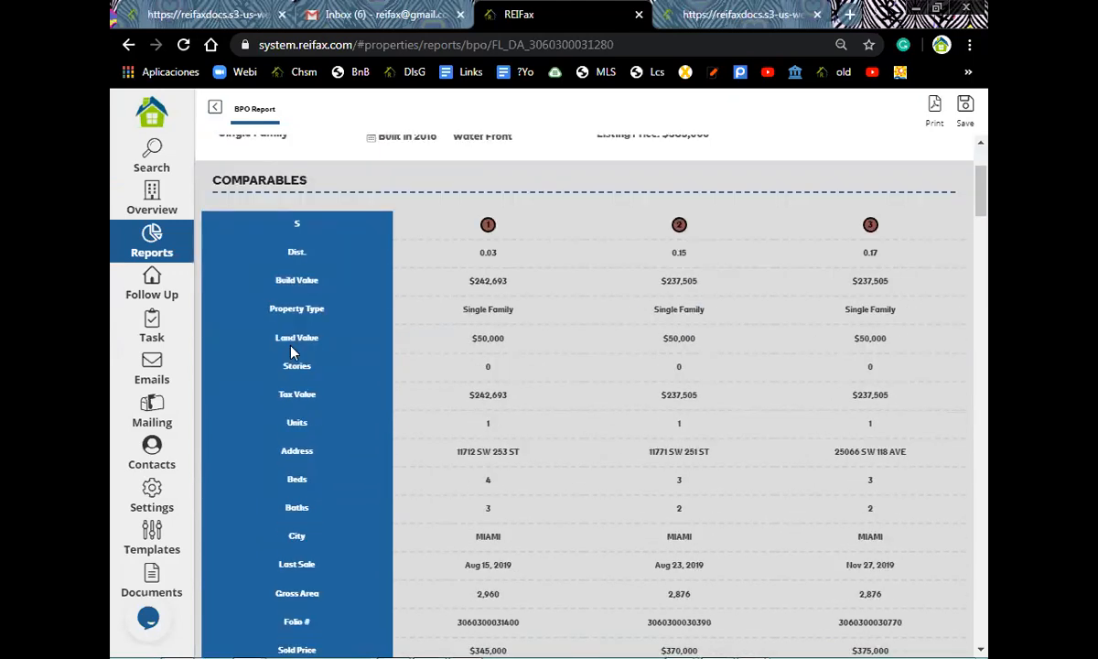
scroll(291, 351, up, 2)
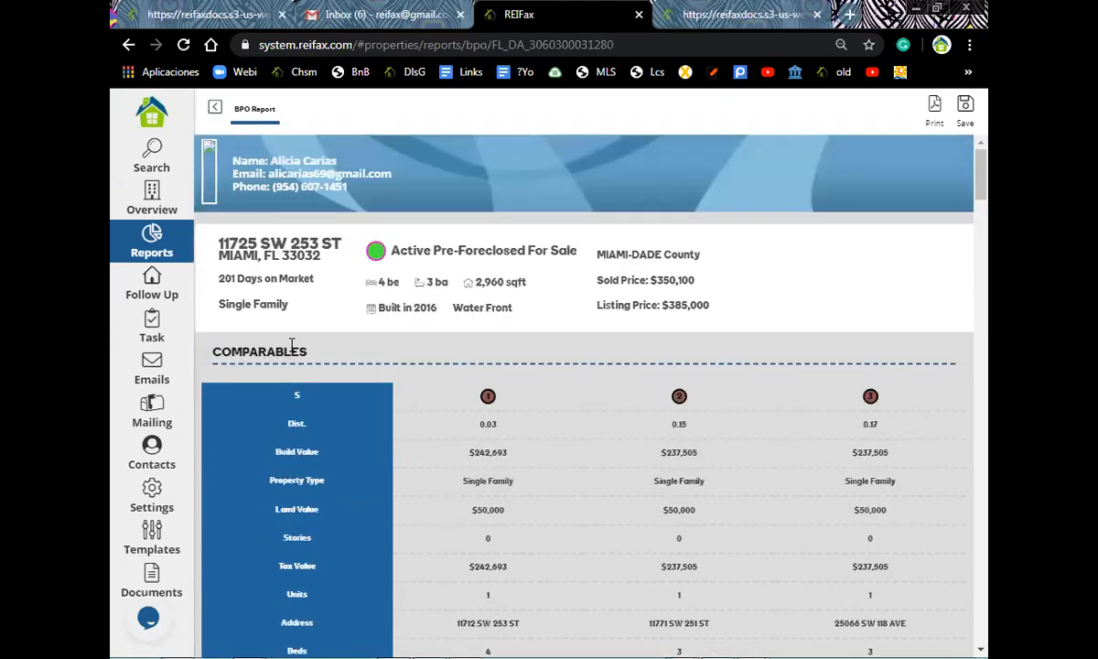
scroll(291, 345, down, 1)
scroll(291, 348, down, 1)
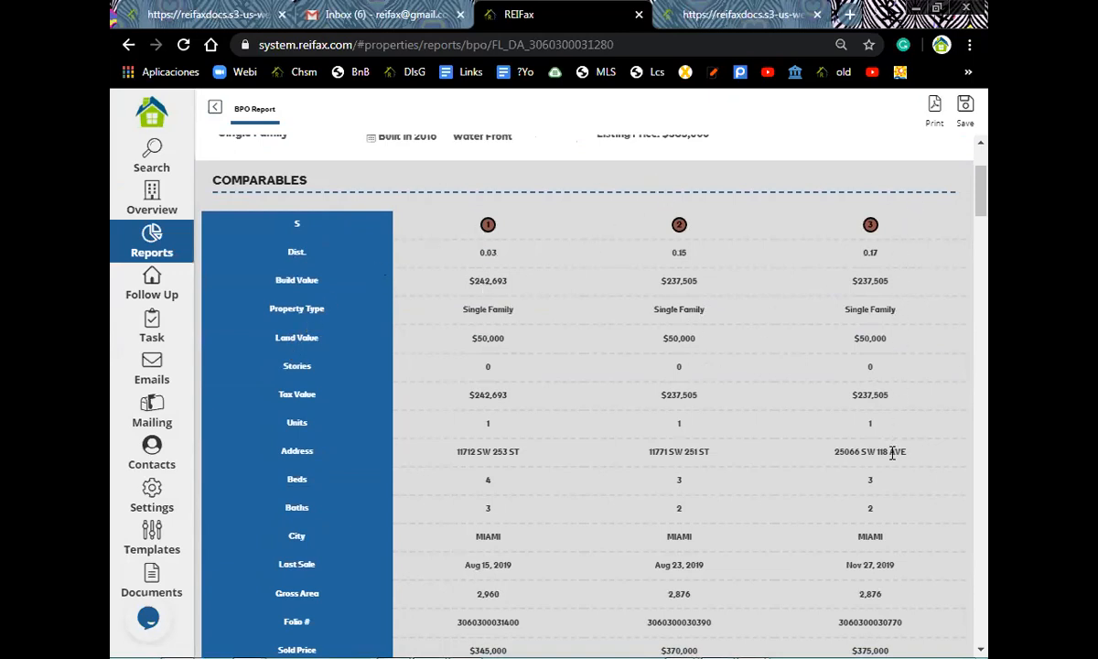
- Scroll through the BPO report's comparables table and its five active comparables
scroll(894, 450, down, 5)
scroll(718, 421, up, 5)
scroll(301, 425, down, 2)
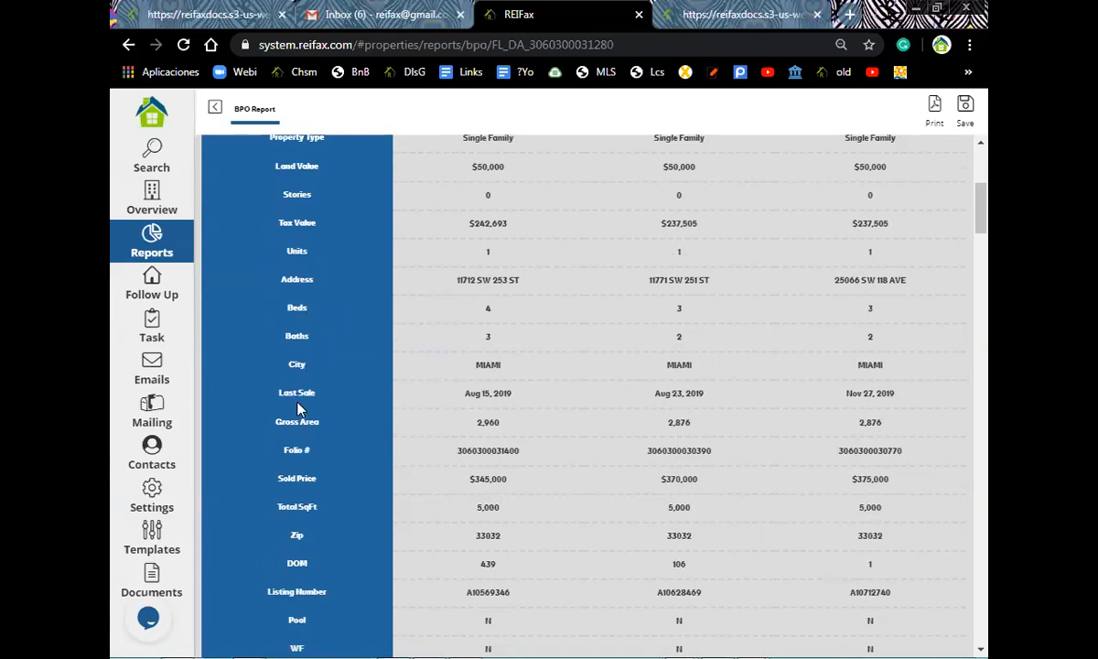
scroll(308, 387, down, 1)
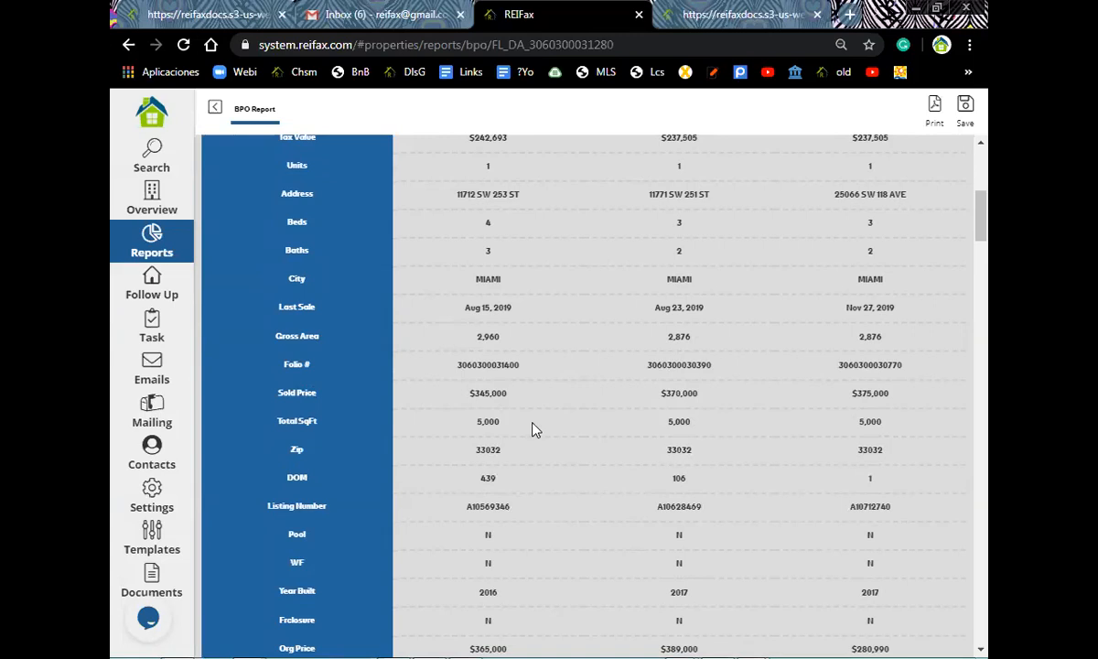
scroll(320, 337, down, 1)
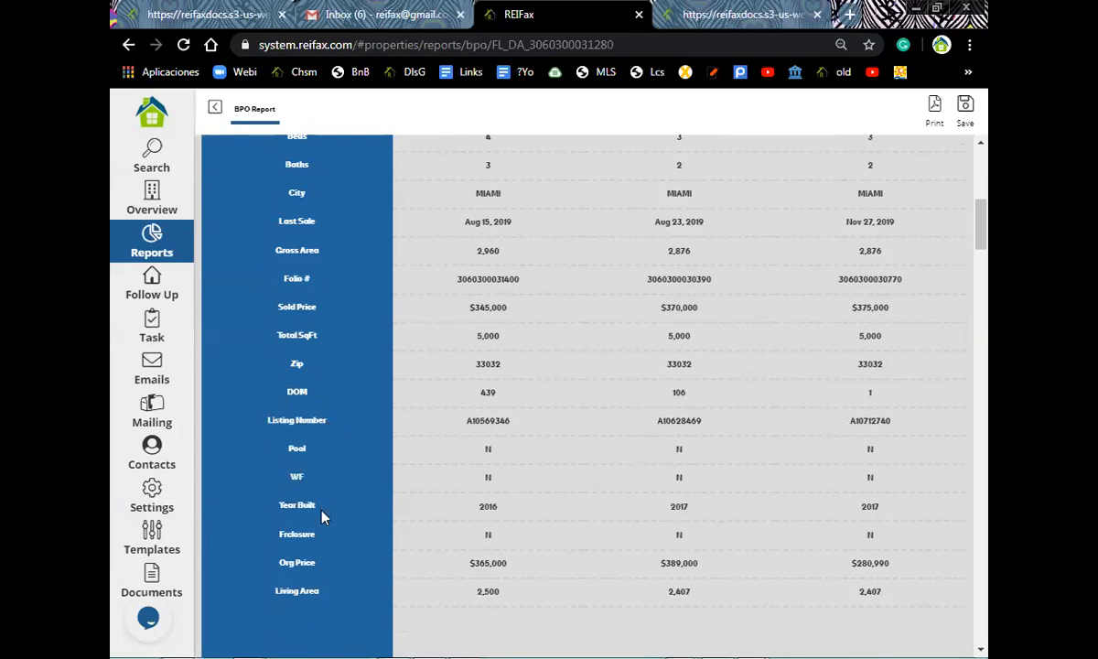
scroll(322, 518, down, 1)
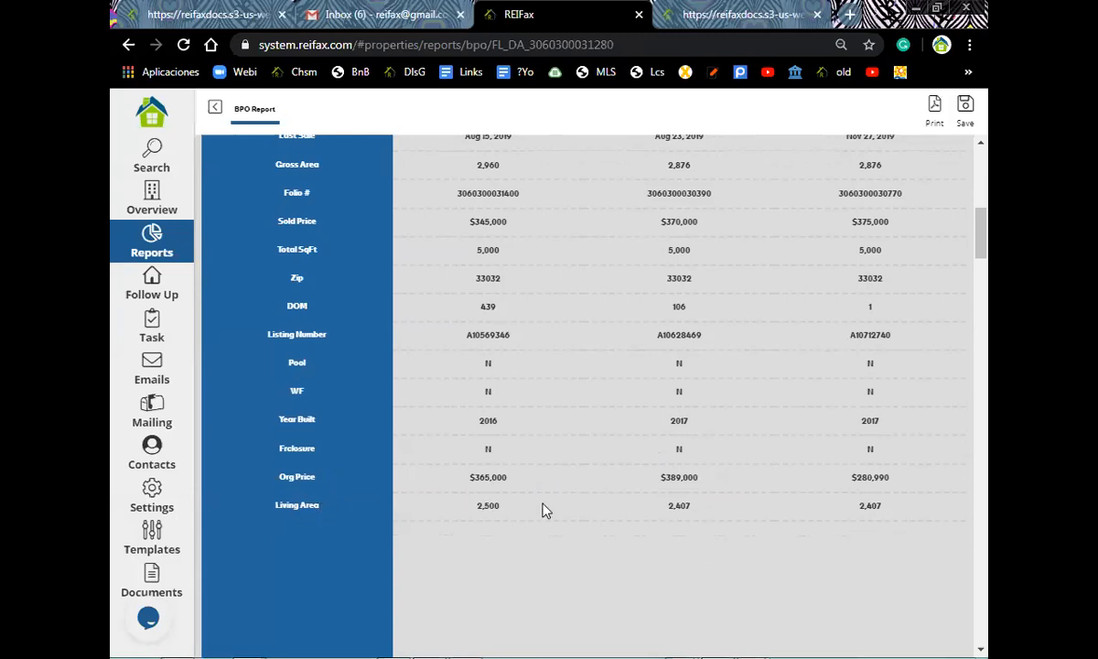
scroll(552, 505, up, 5)
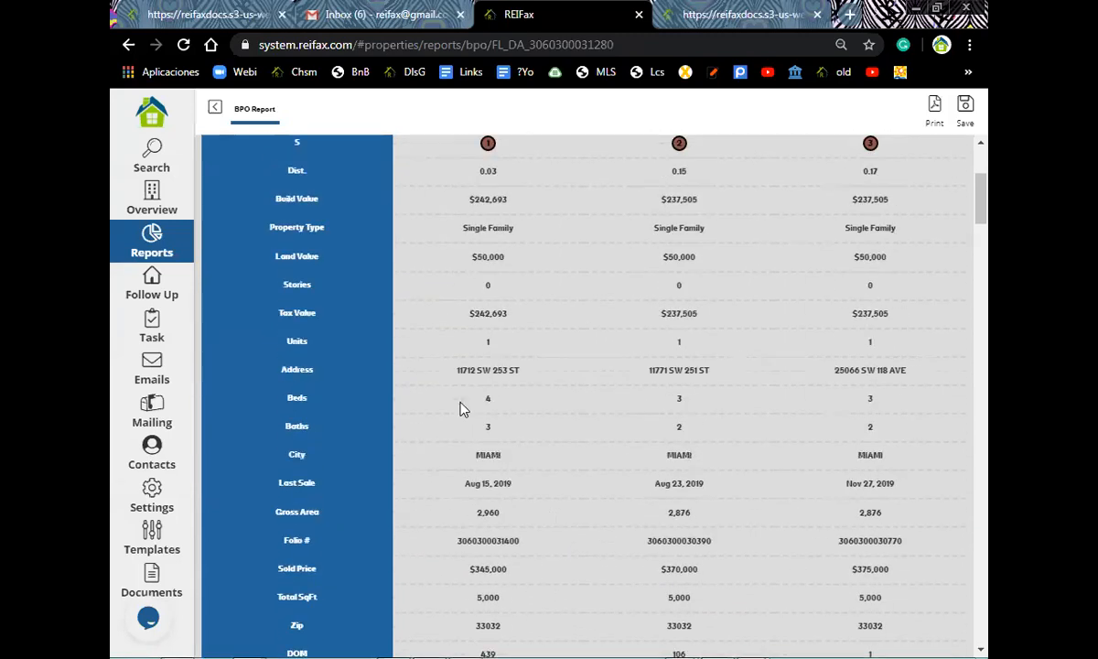
scroll(451, 381, up, 2)
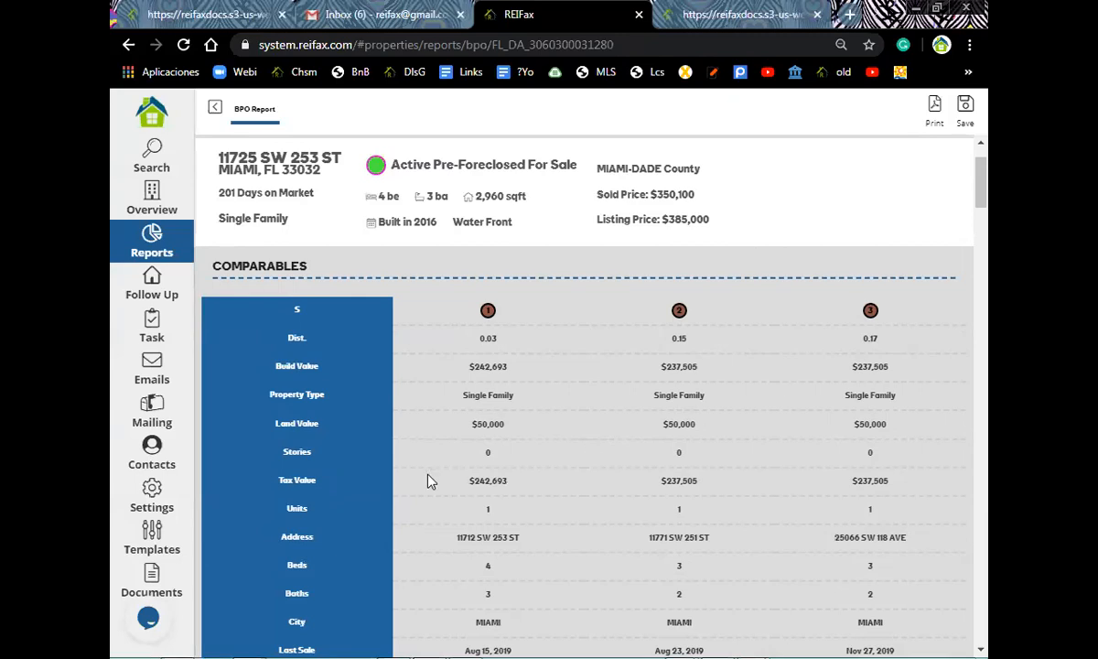
scroll(430, 481, down, 4)
scroll(431, 481, down, 6)
scroll(430, 481, down, 7)
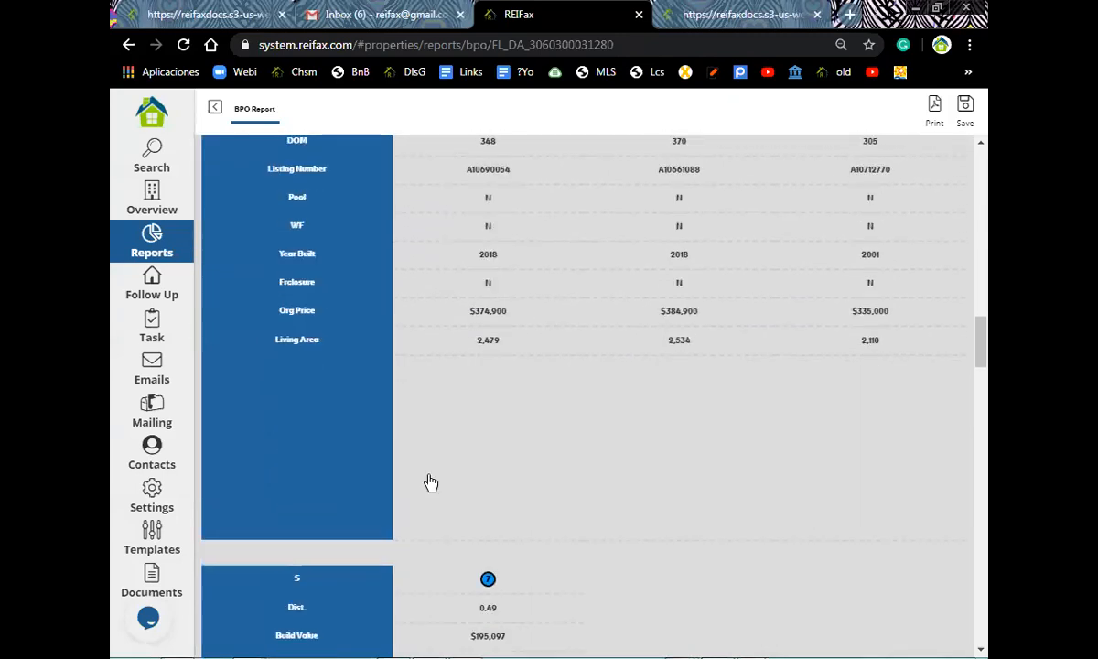
scroll(430, 482, down, 10)
scroll(430, 481, down, 8)
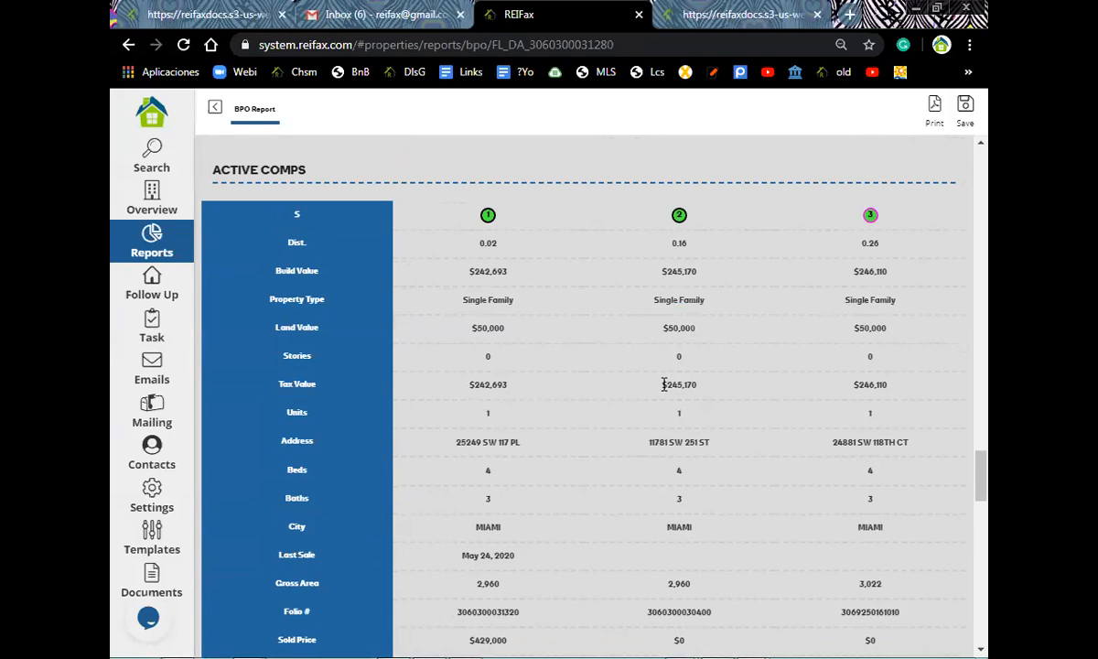
scroll(826, 375, down, 3)
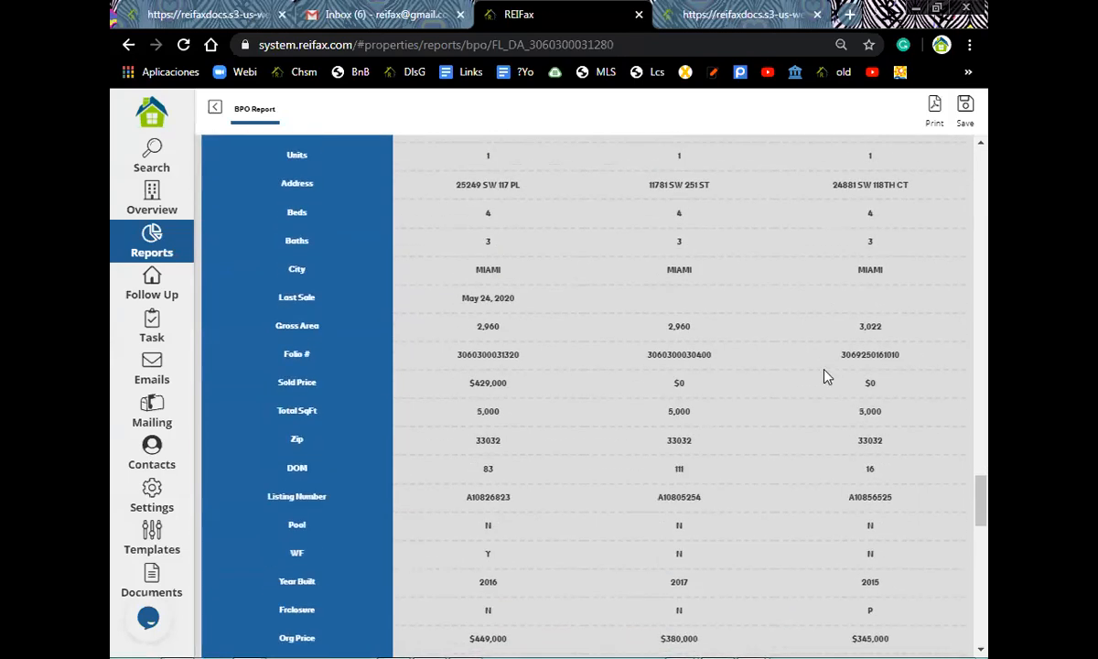
scroll(826, 376, down, 8)
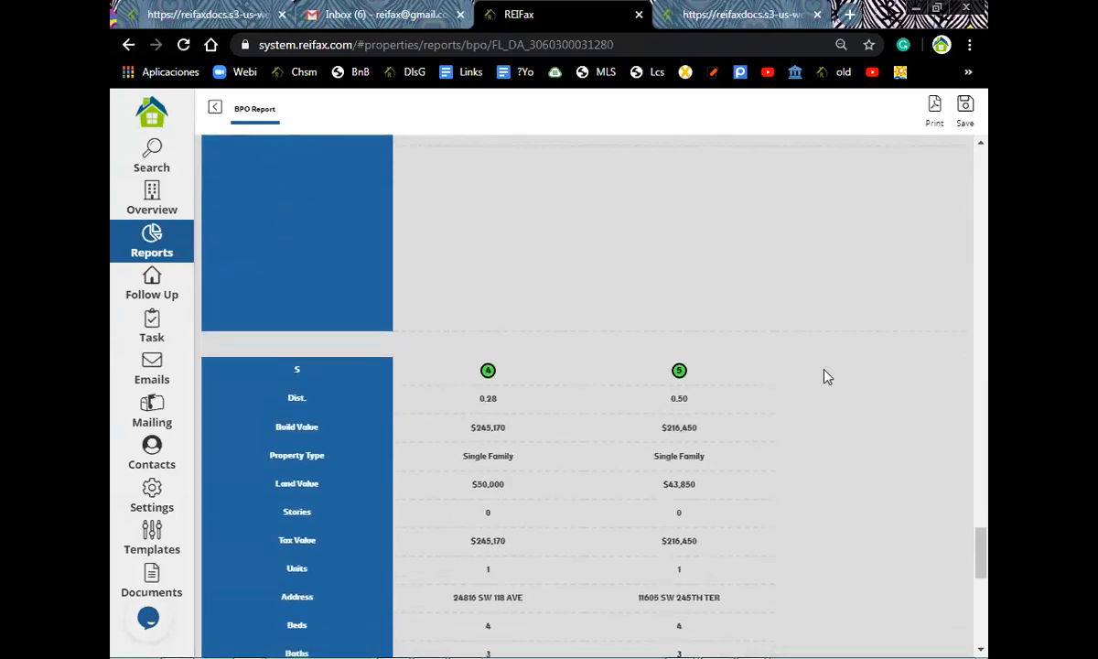
scroll(826, 375, down, 3)
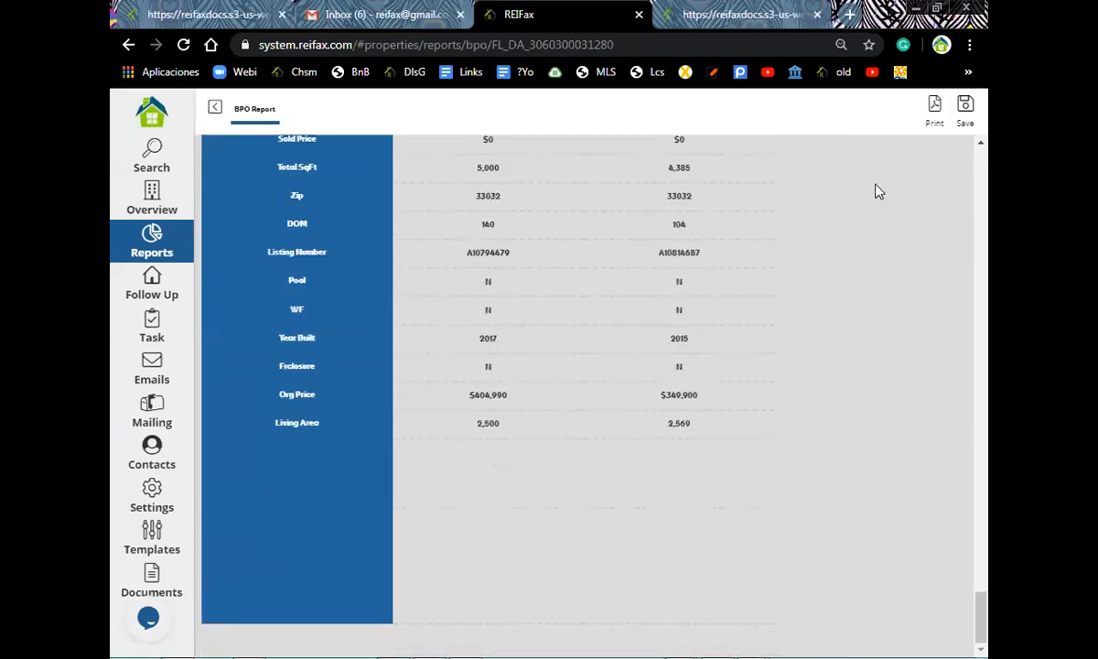
- Save the BPO report as a document named 'bpo Web Test'
click(967, 105)
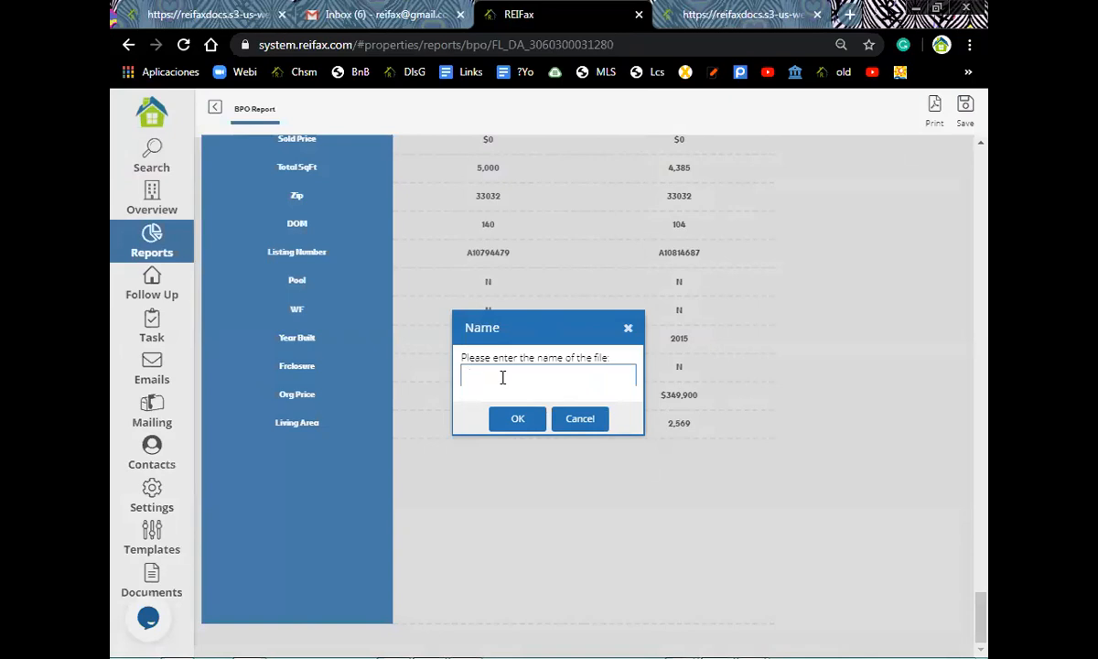
text(bpo wfin)
key(BackSpace)
key(BackSpace)
key(BackSpace)
key(BackSpace)
key(BackSpace)
text(Web Test)
click(512, 419)
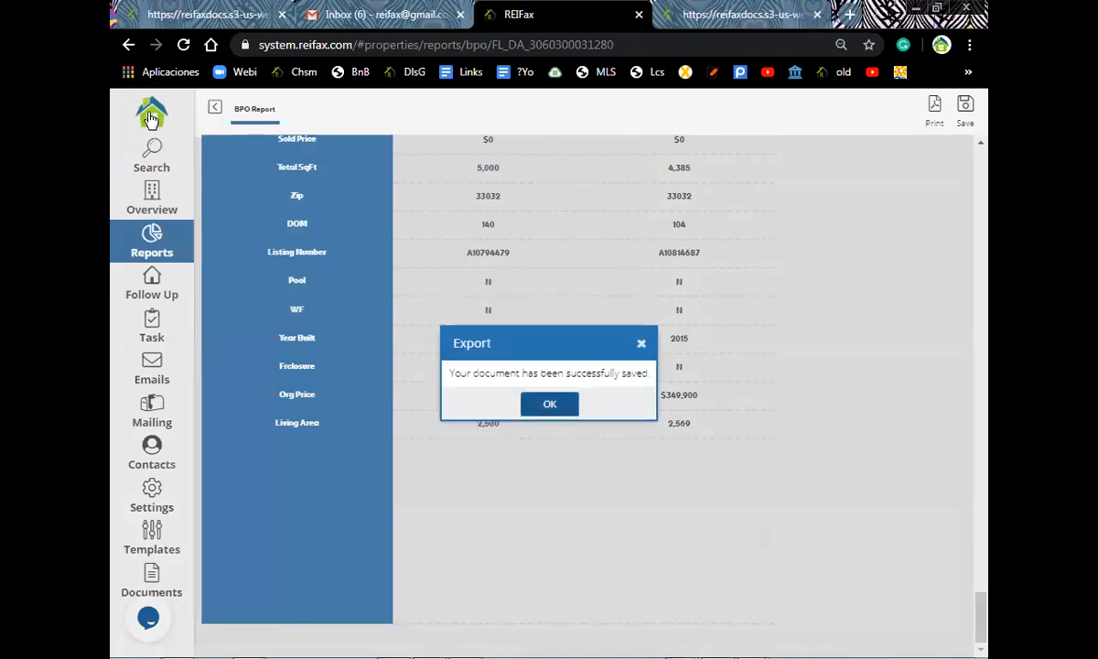
click(151, 114)
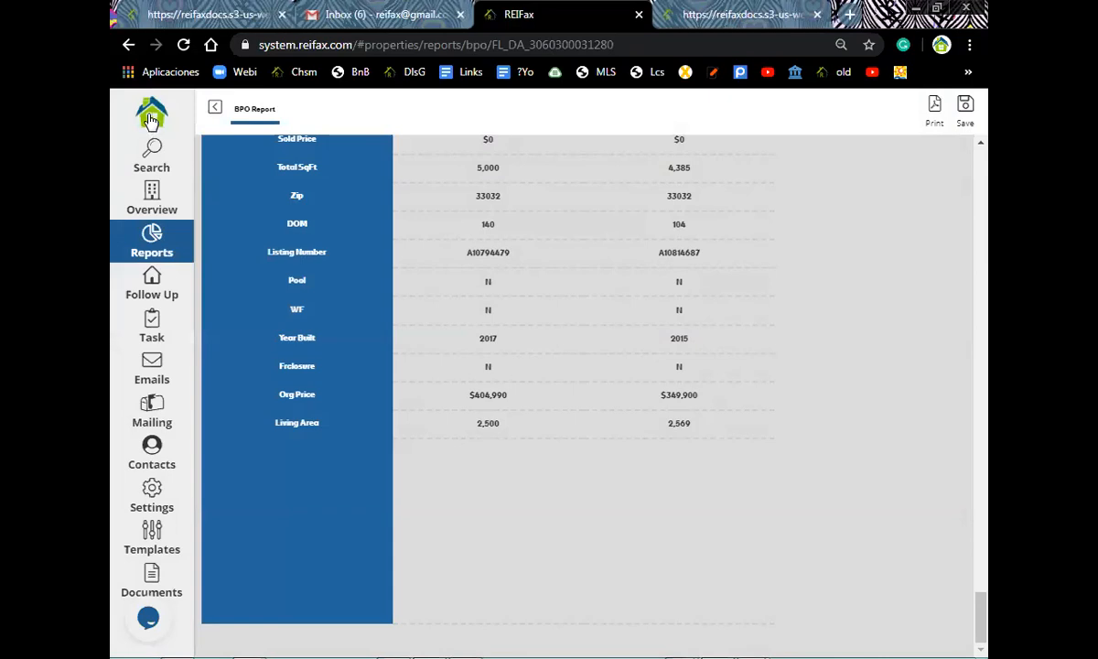
- Open the Documents list and refresh it so the new bpo Web Test report appears
click(355, 446)
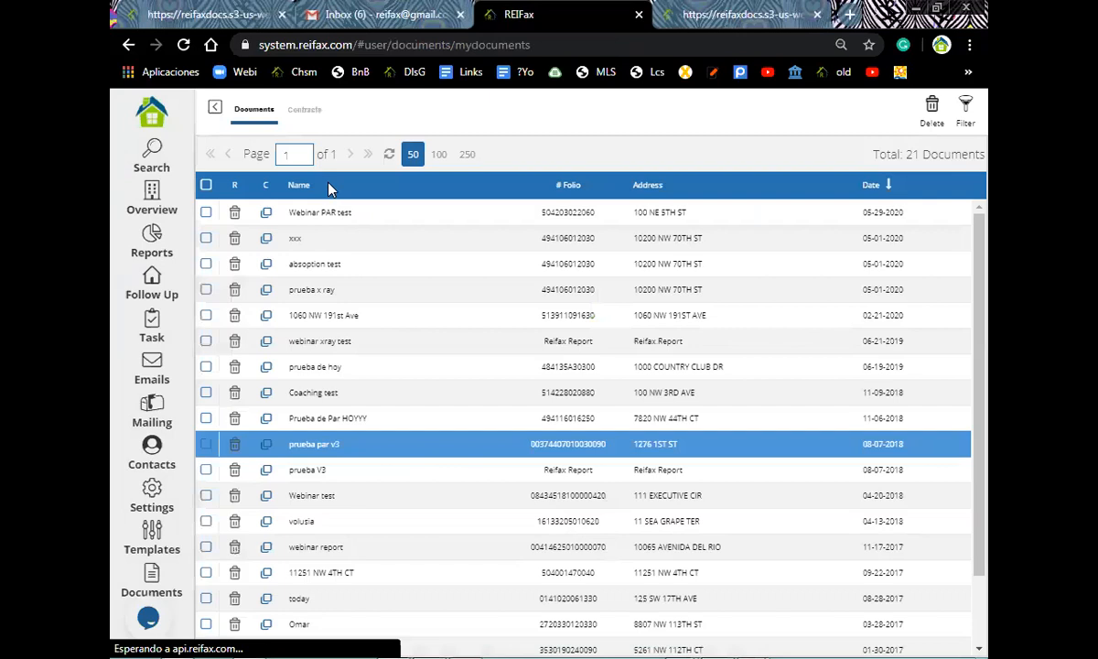
click(389, 154)
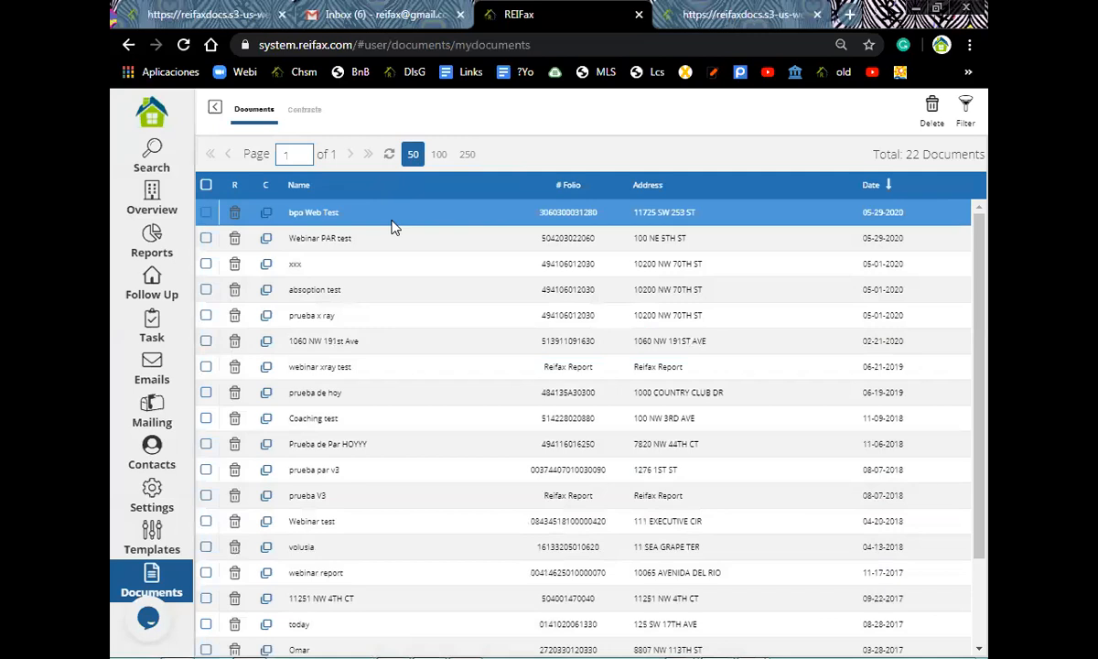
scroll(314, 571, down, 2)
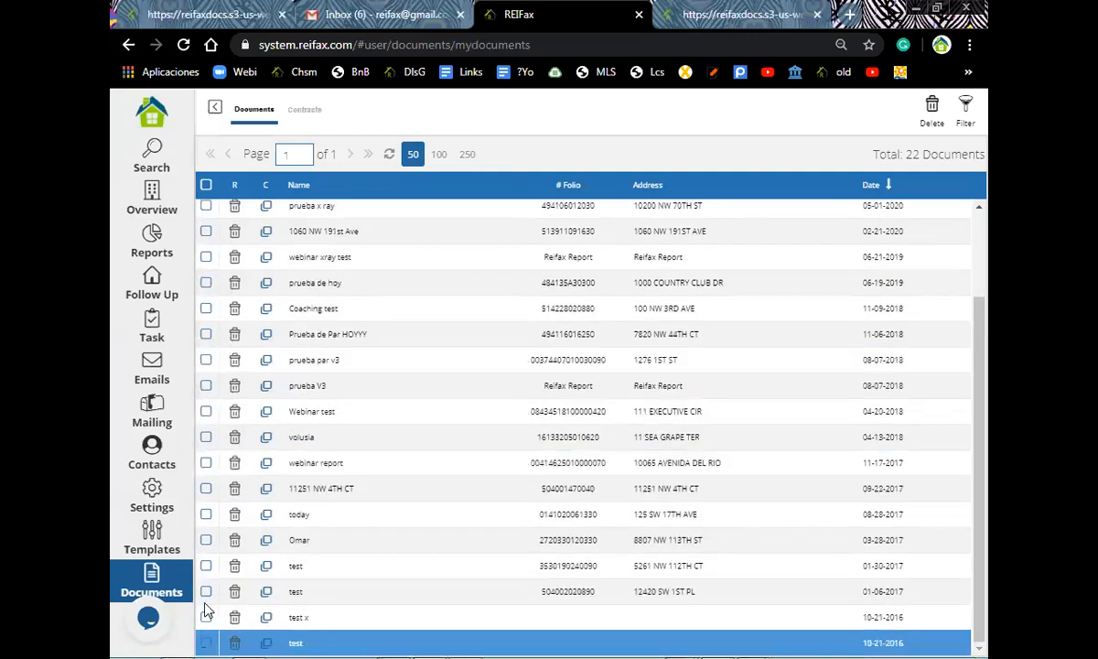
- Check the older test documents, try deleting them, and dismiss the missing parcelid and address error
click(206, 642)
click(206, 617)
click(206, 591)
click(210, 538)
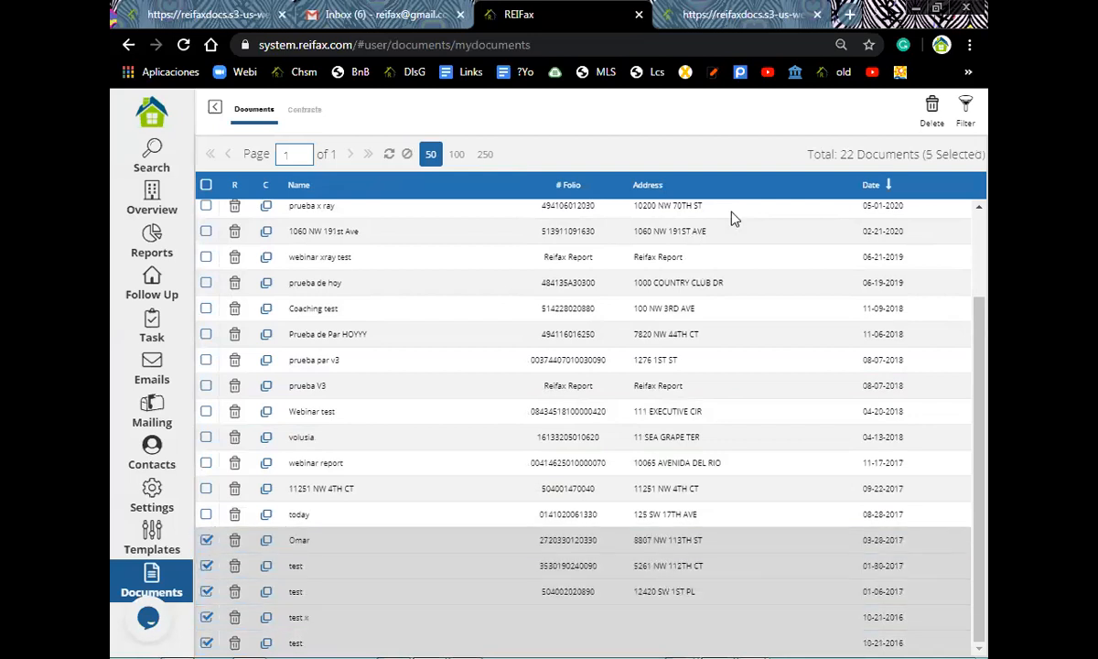
click(935, 121)
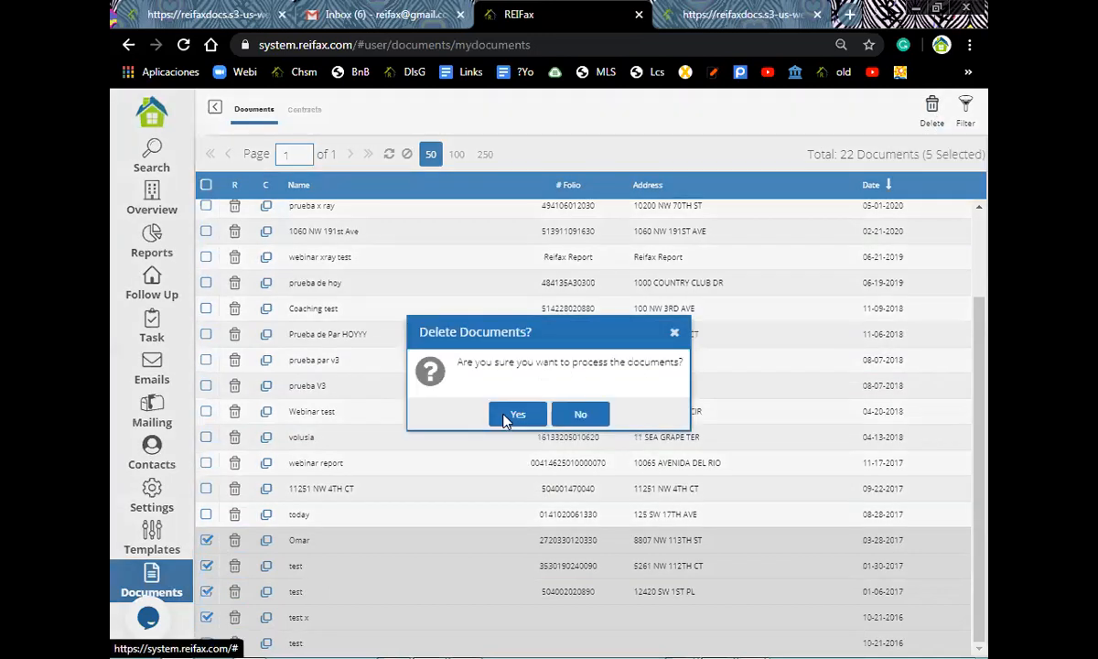
click(508, 417)
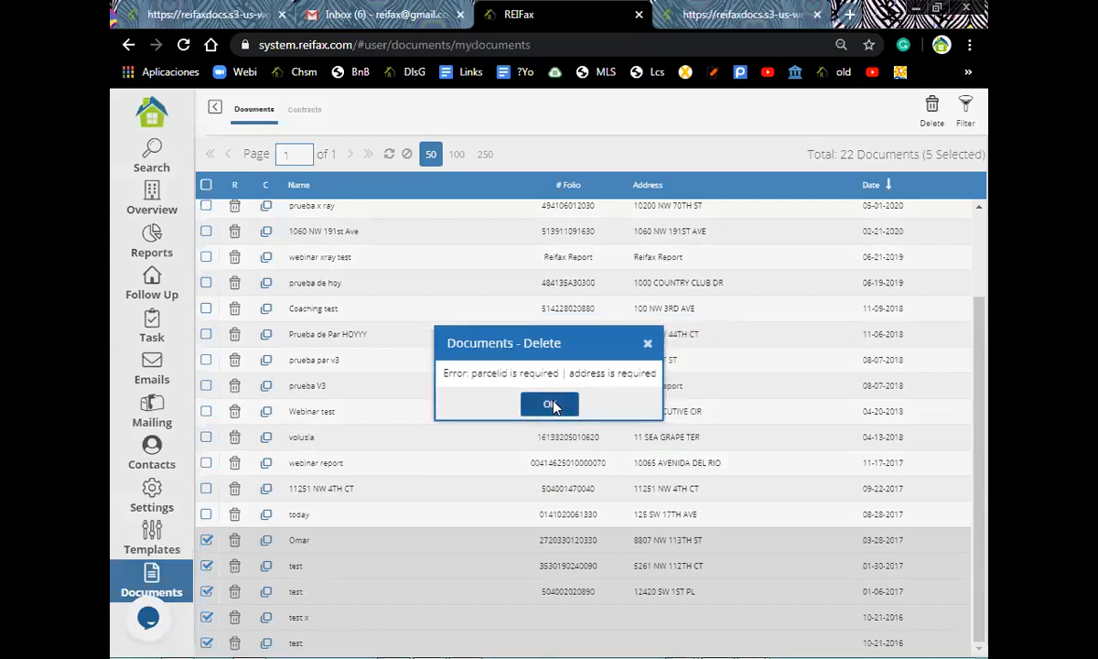
click(550, 405)
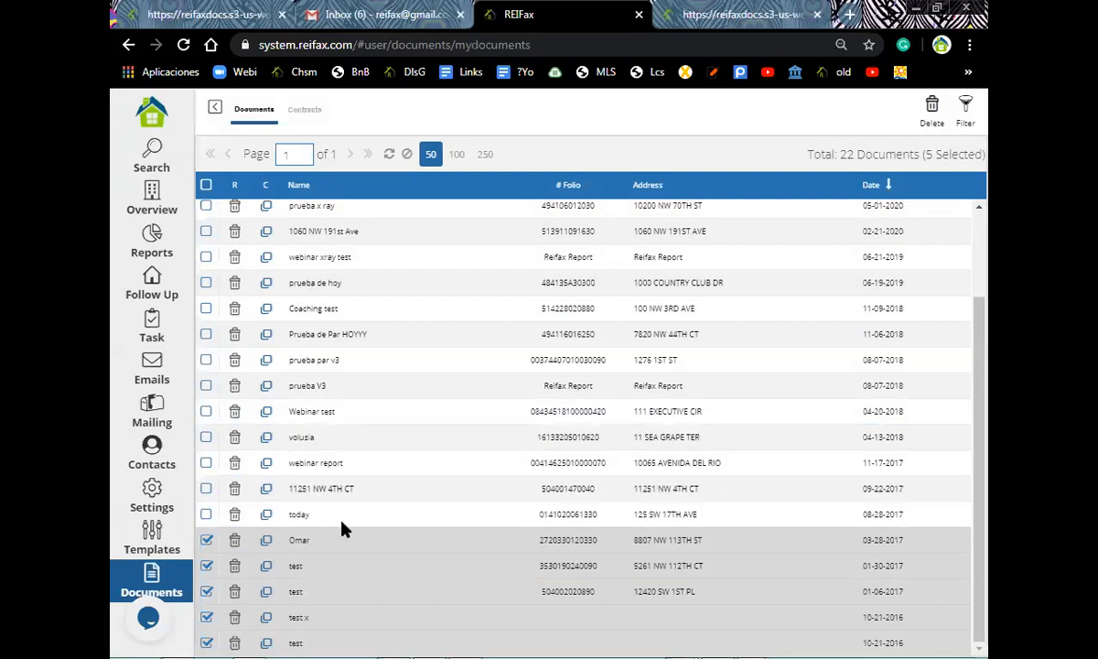
- Open the documents filter and start on the Address field, then return to the Control Panel
click(966, 106)
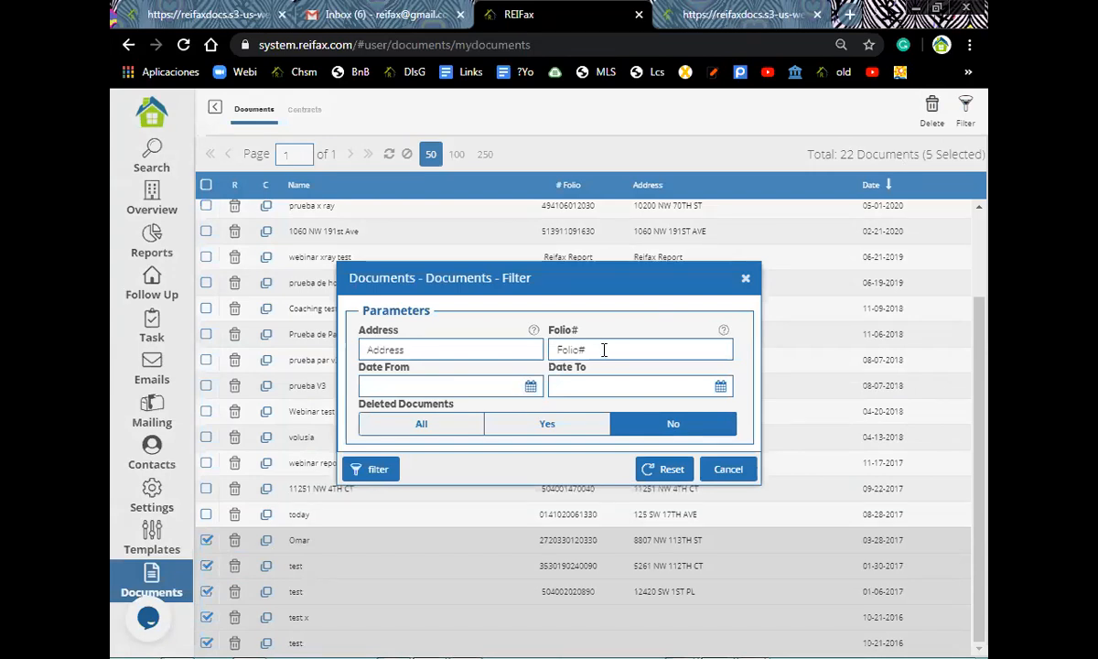
click(445, 351)
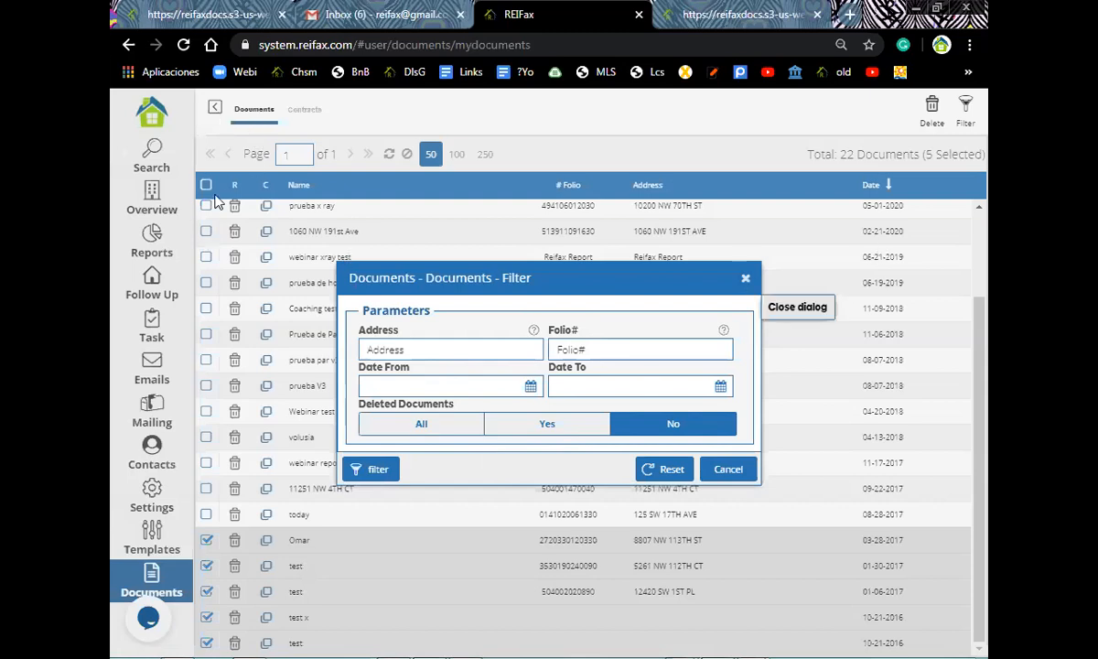
click(154, 114)
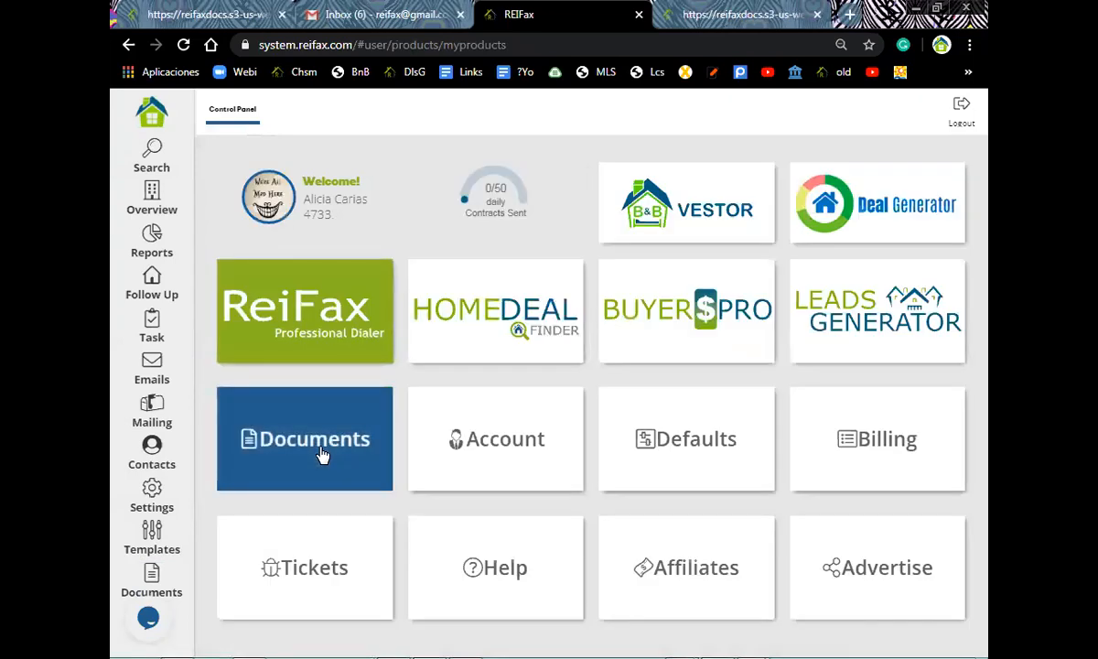
- From the property Overview, run the Subdivision Report for Single Family properties
click(152, 196)
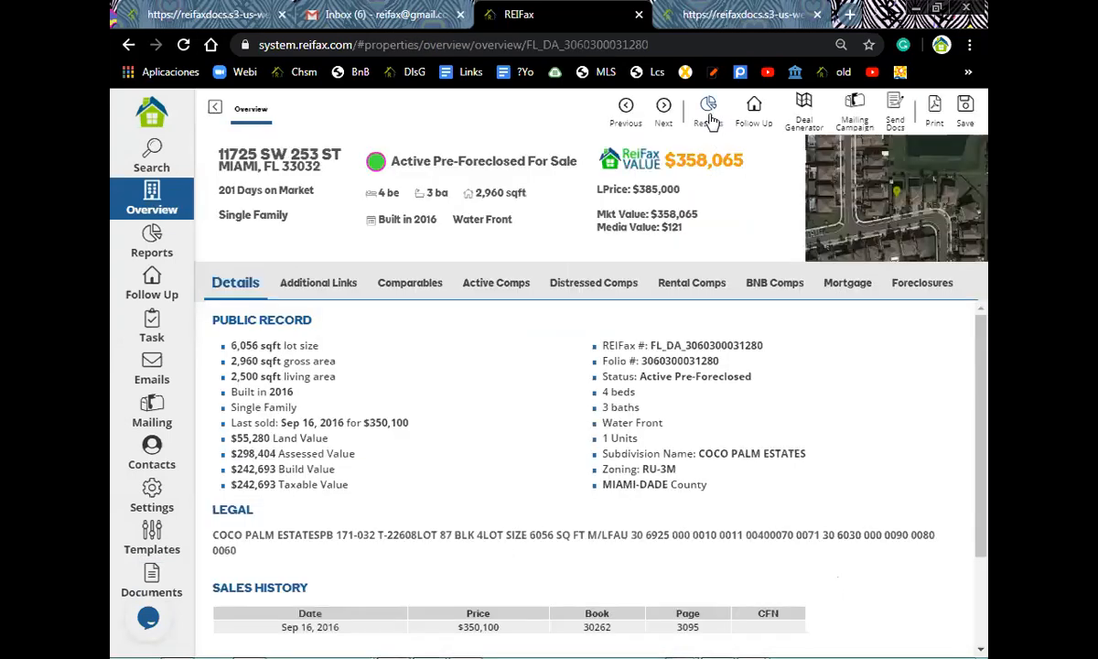
click(711, 122)
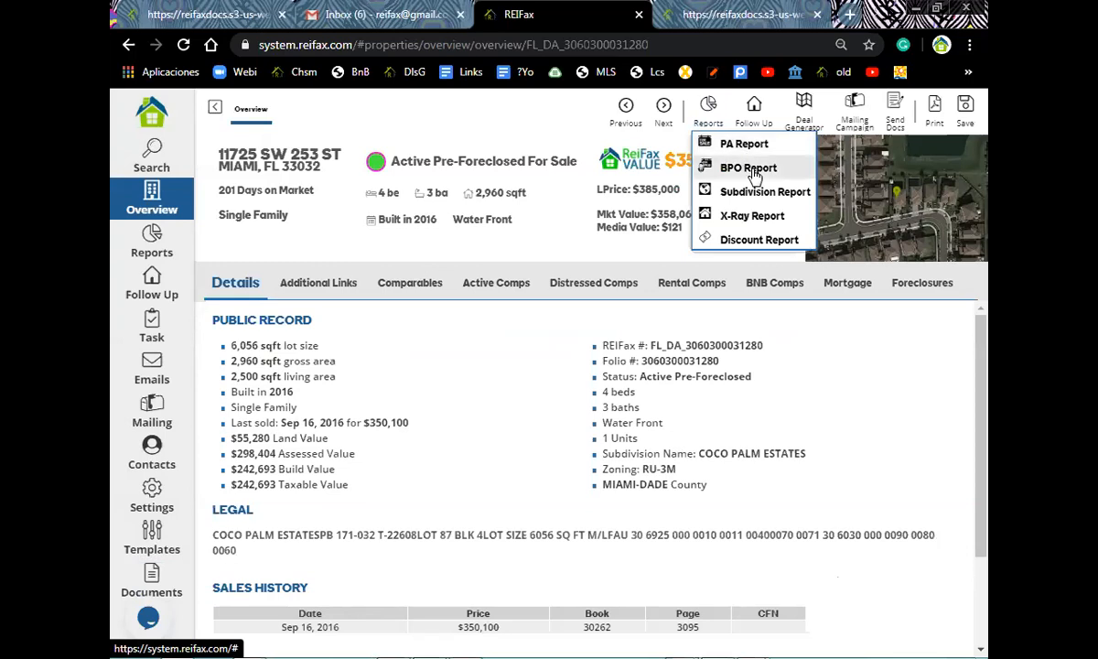
click(753, 193)
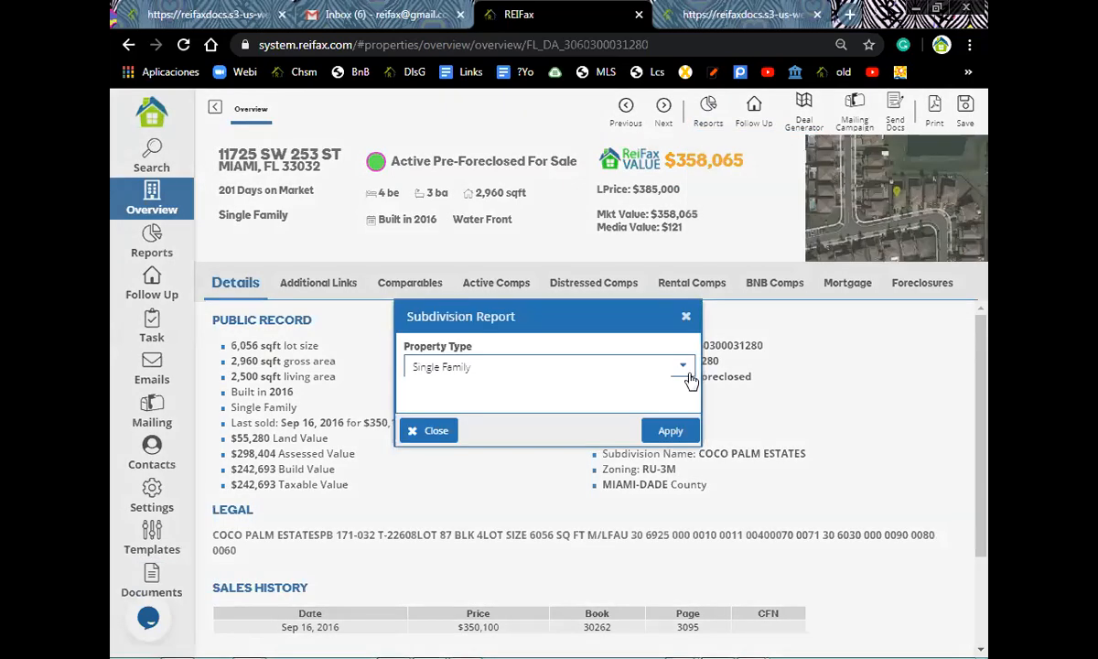
click(666, 432)
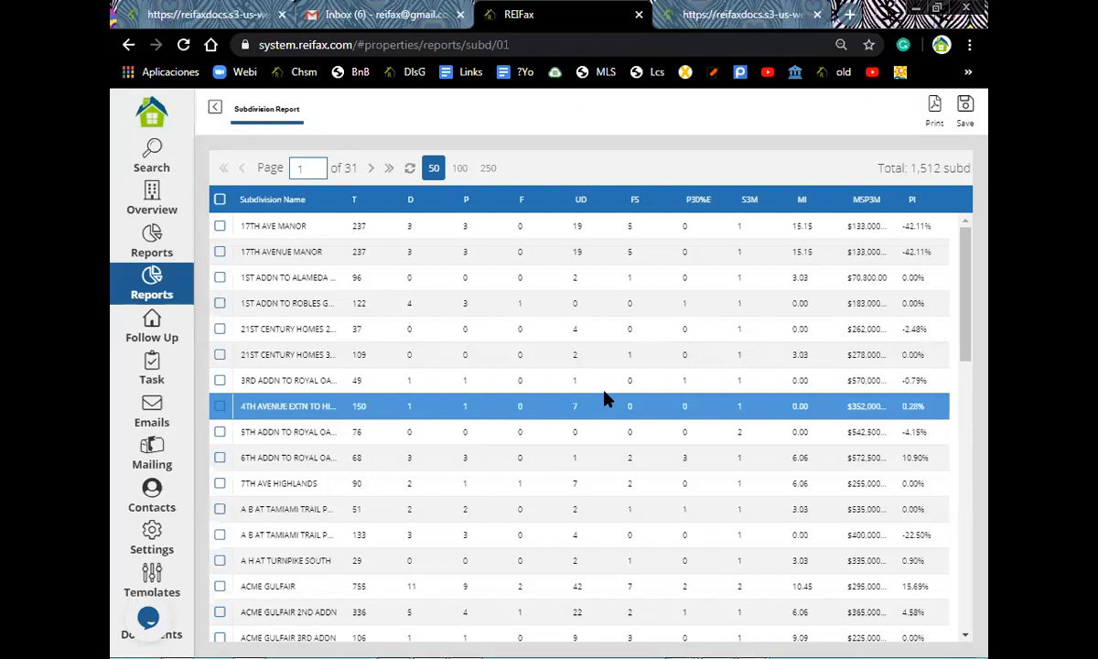
- Select the 17TH AVENUE MANOR row and scroll through the subdivision report
click(591, 249)
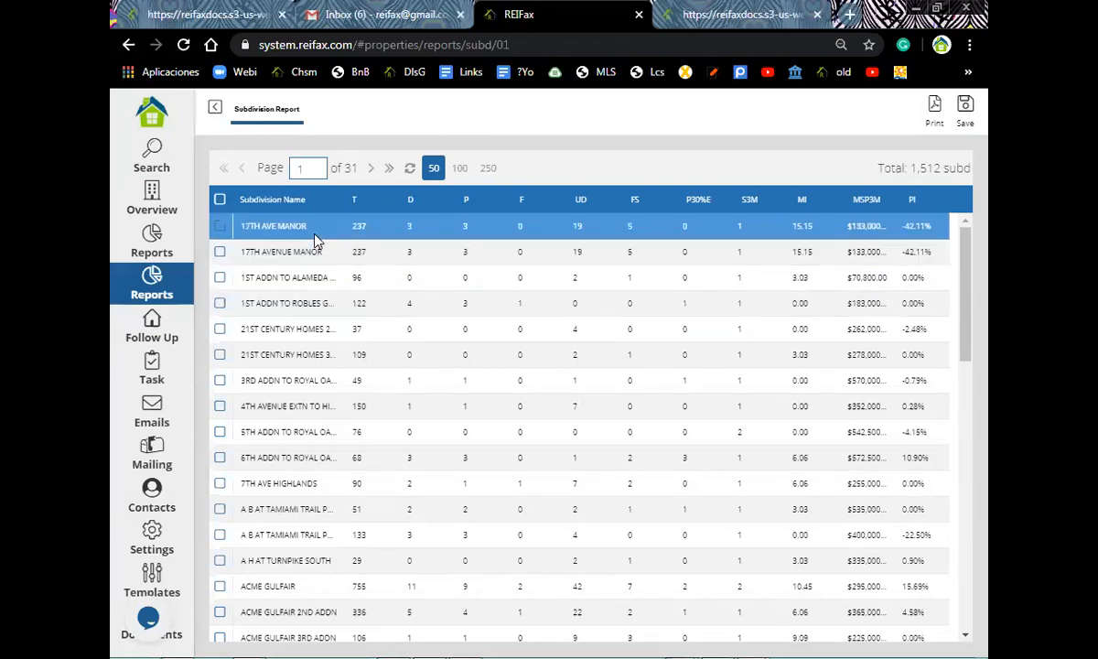
scroll(318, 269, down, 3)
scroll(319, 269, down, 2)
scroll(318, 269, up, 3)
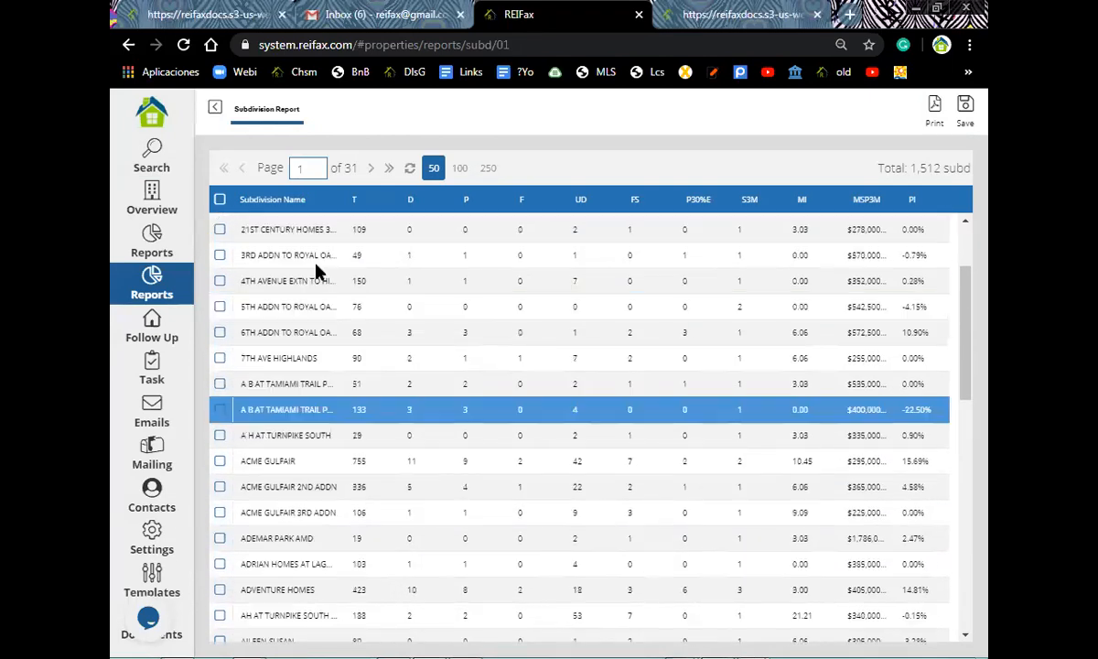
scroll(315, 270, up, 3)
scroll(316, 270, down, 2)
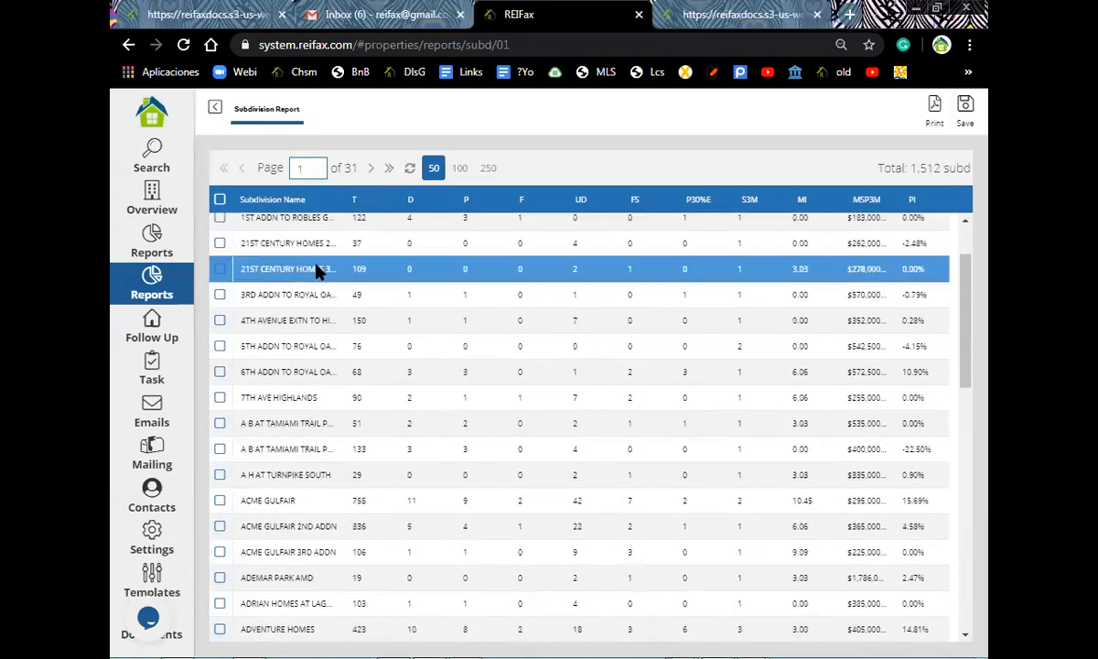
scroll(319, 270, down, 3)
scroll(319, 271, down, 1)
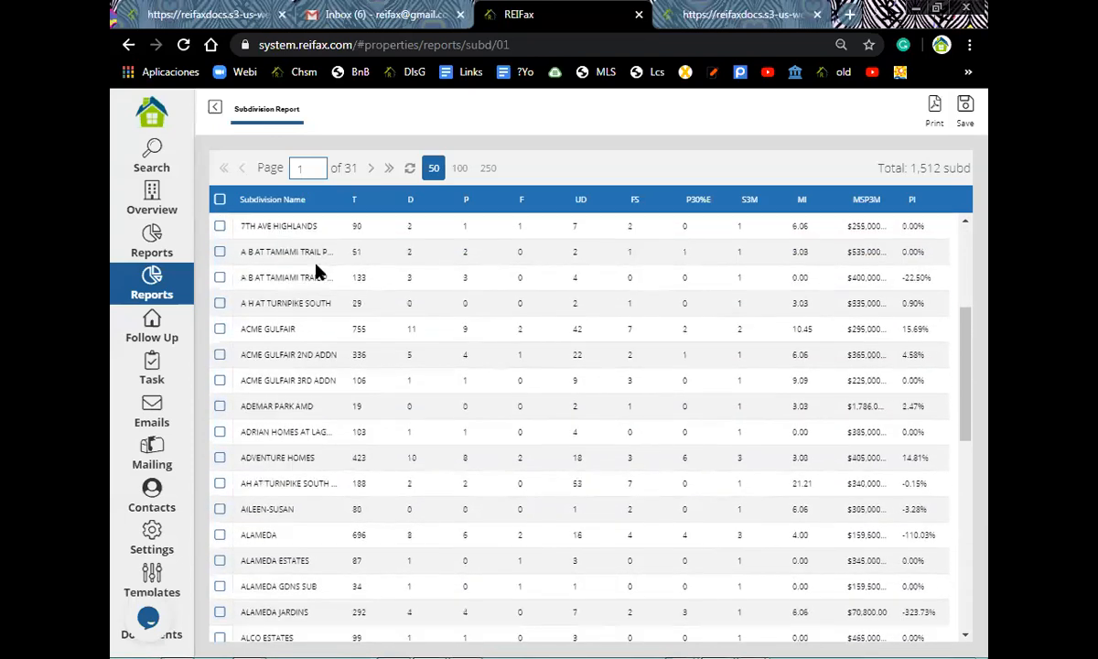
scroll(316, 272, up, 1)
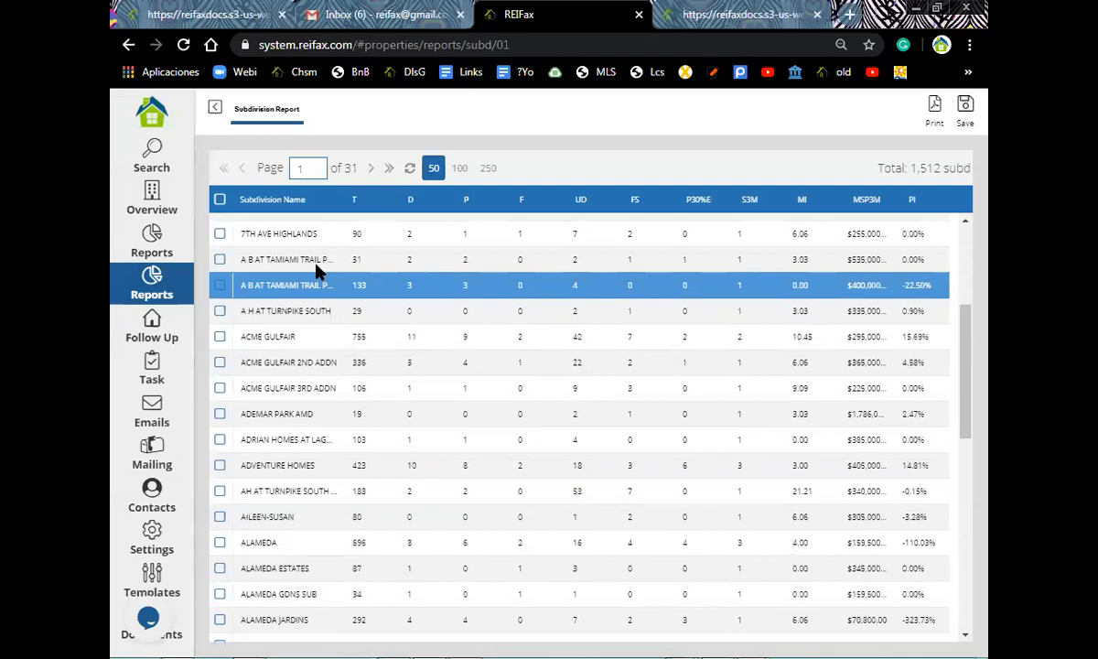
scroll(318, 271, up, 5)
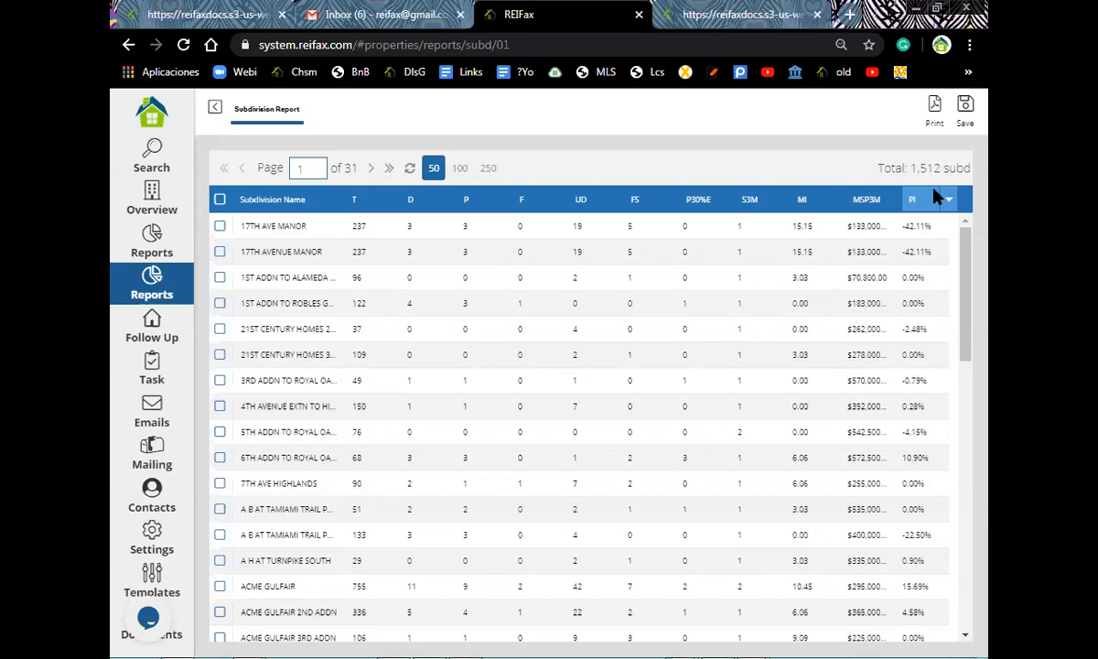
- Step through subdivision rows, selecting Royal Oaks third addition and Tamiami Trail (133 properties)
click(860, 258)
key(Down)
key(Down)
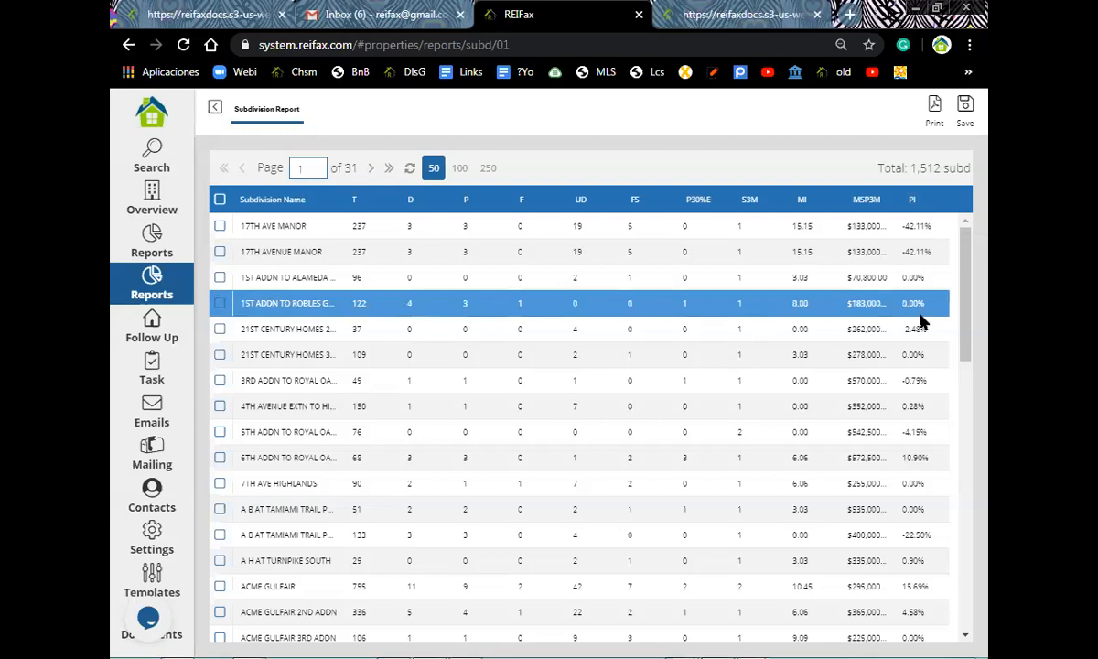
key(Down)
key(Down)
key(Down)
key(Down)
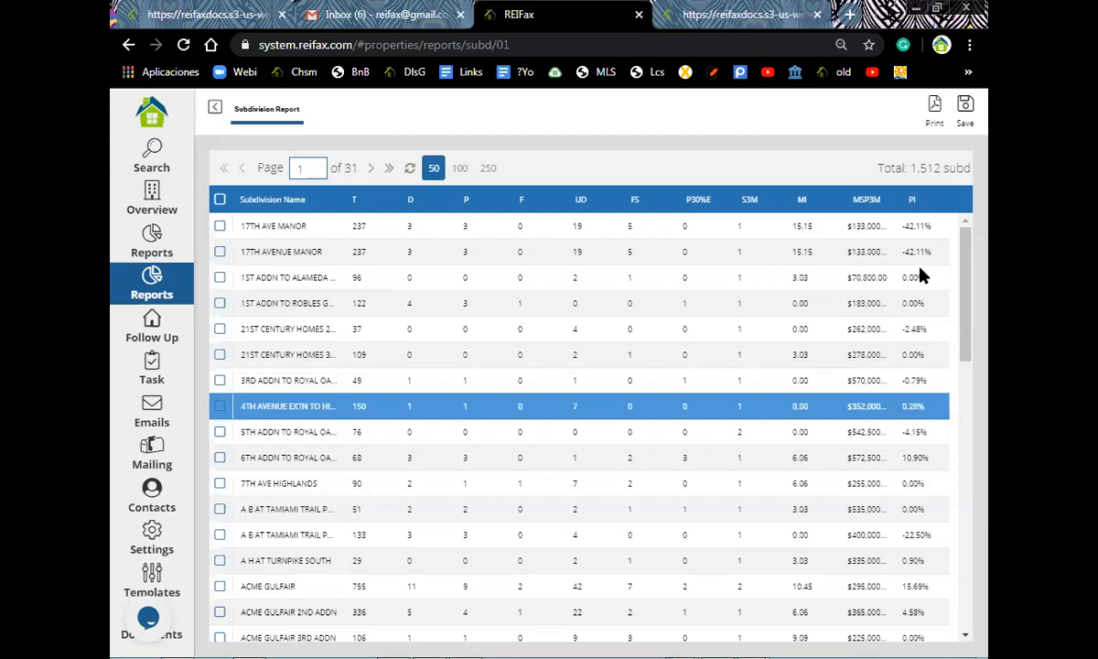
key(Up)
key(Up)
key(Up)
key(Up)
key(Up)
key(Up)
key(Up)
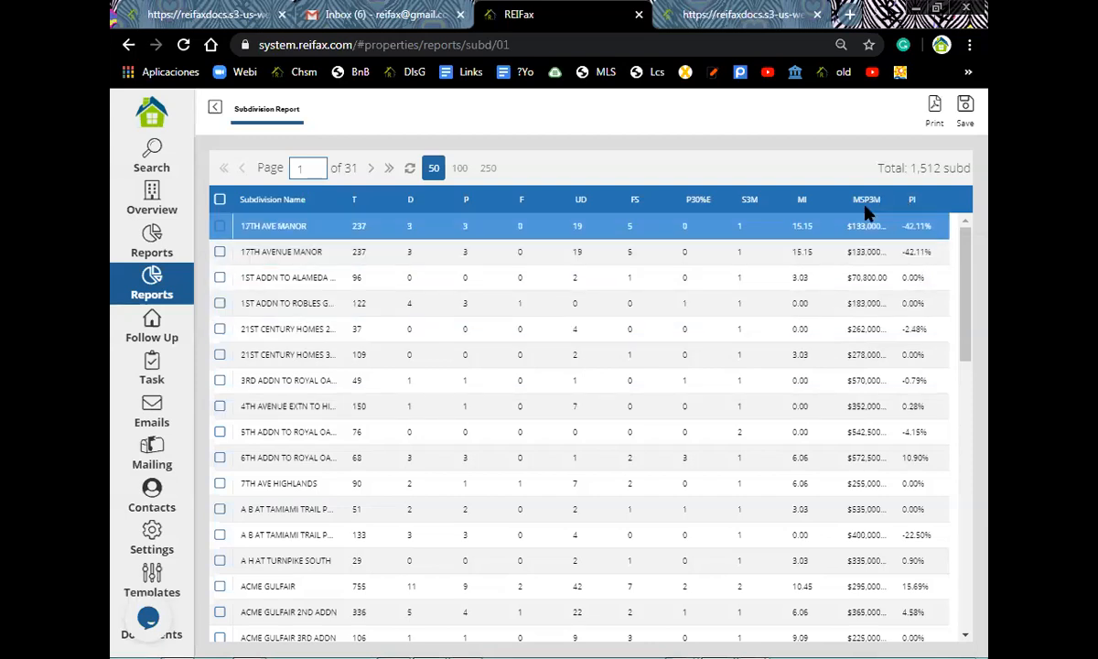
click(918, 378)
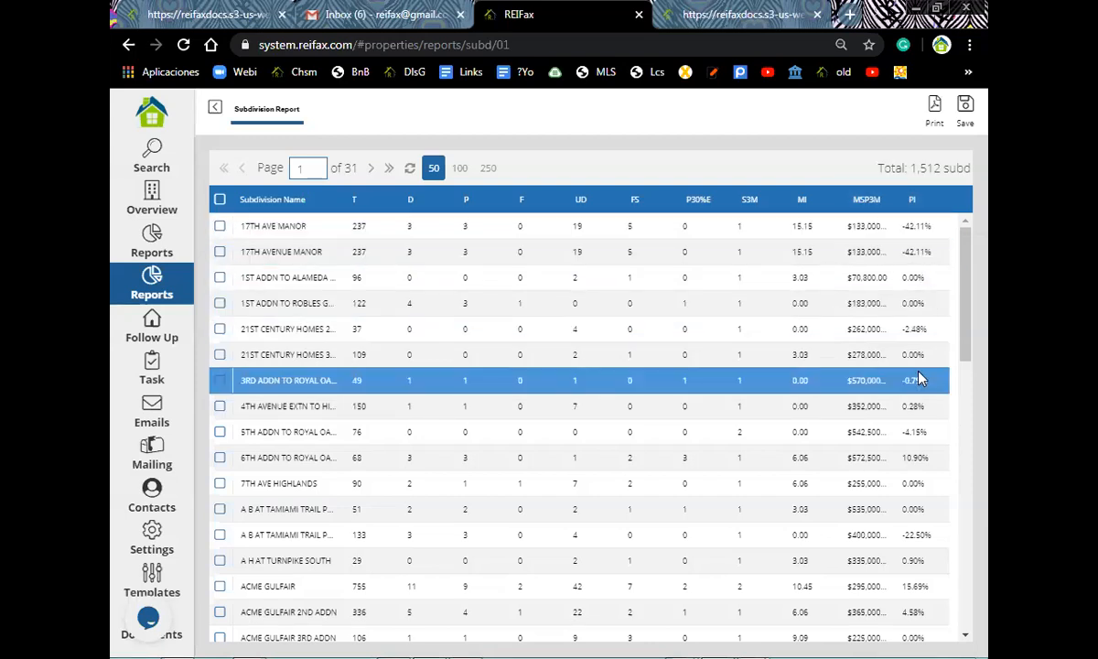
scroll(919, 378, down, 3)
scroll(920, 378, down, 1)
click(920, 363)
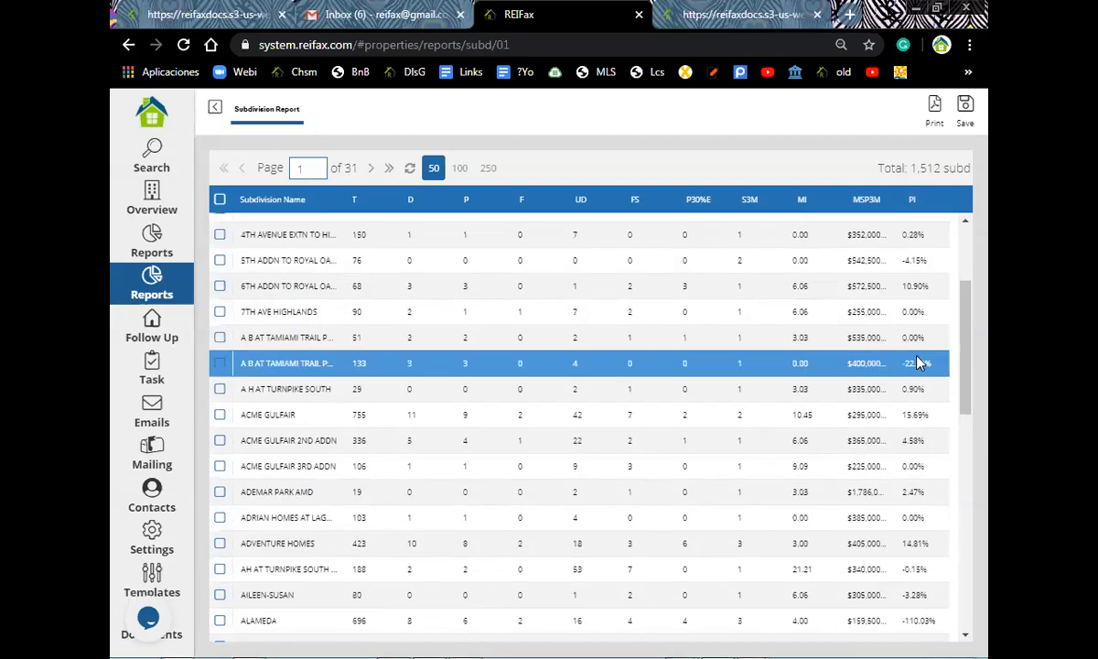
scroll(919, 364, down, 5)
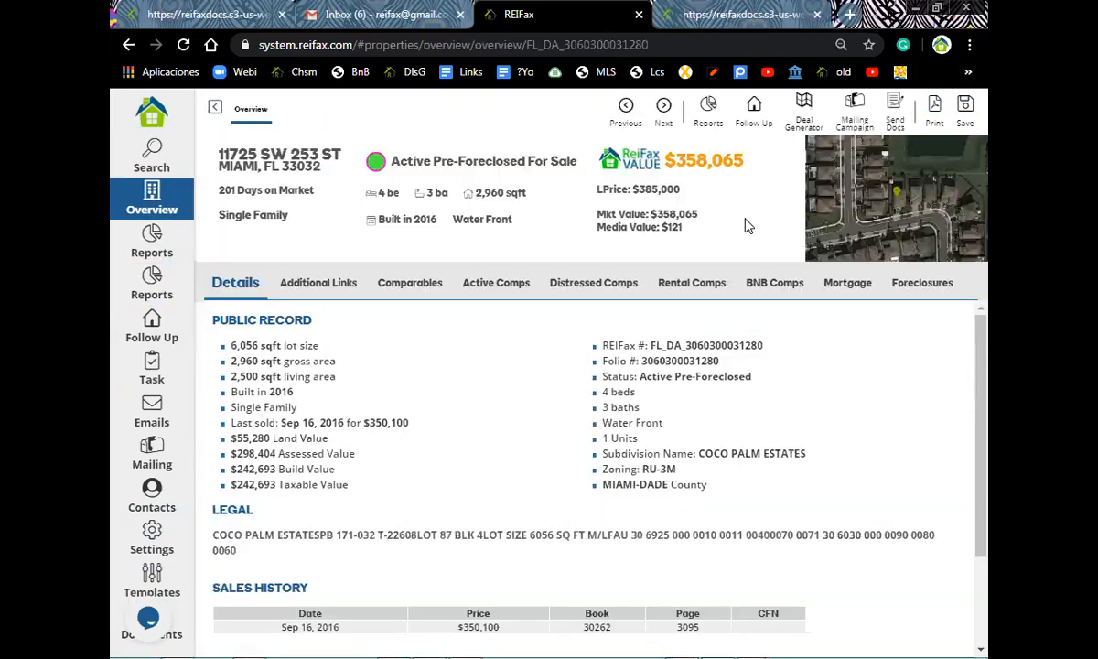
click(708, 110)
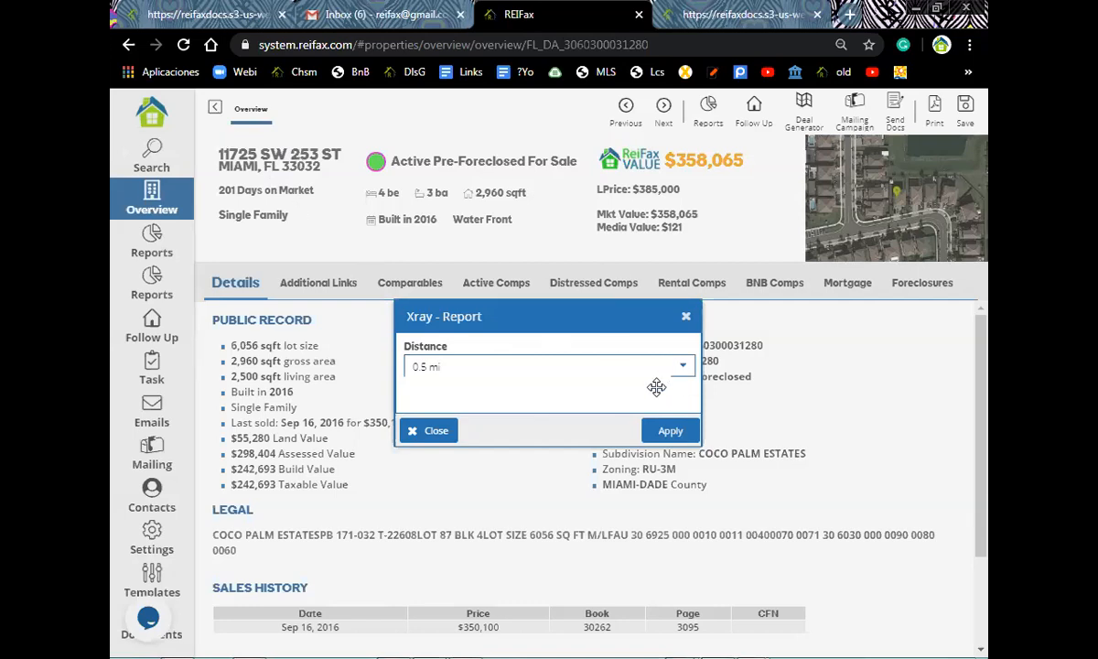
click(614, 368)
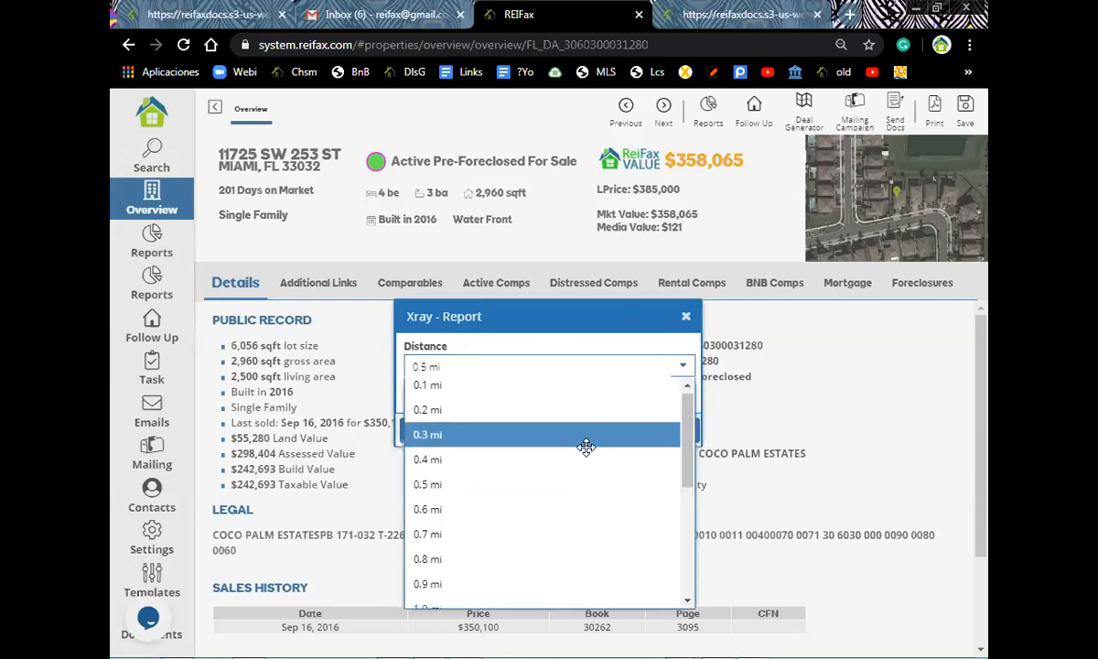
scroll(584, 446, down, 5)
scroll(582, 439, up, 5)
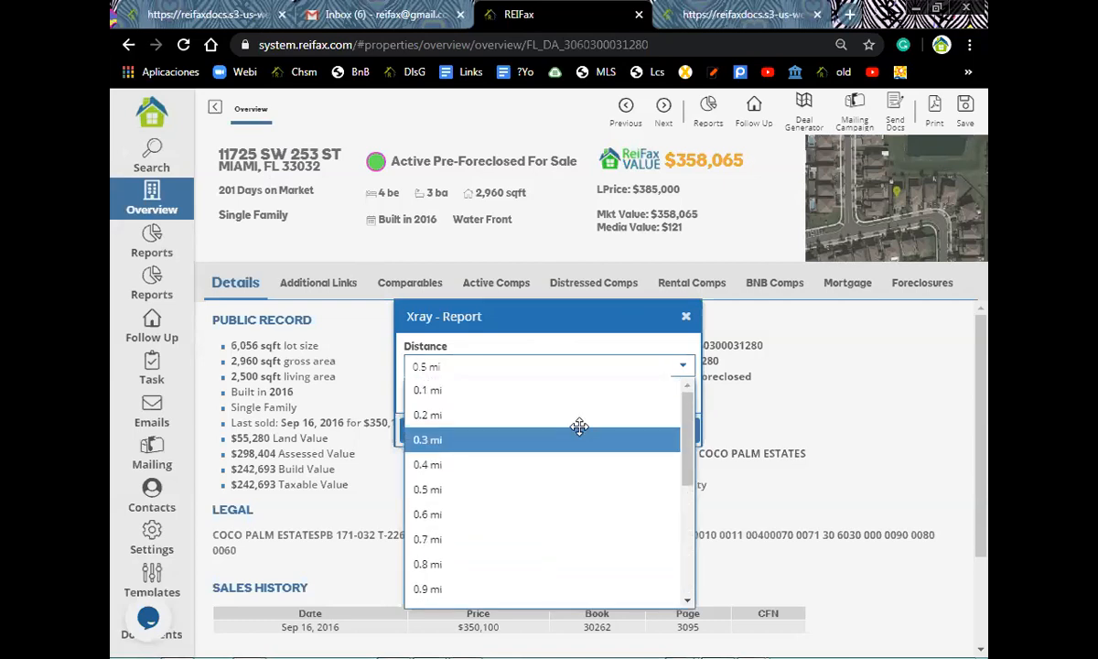
scroll(580, 426, down, 3)
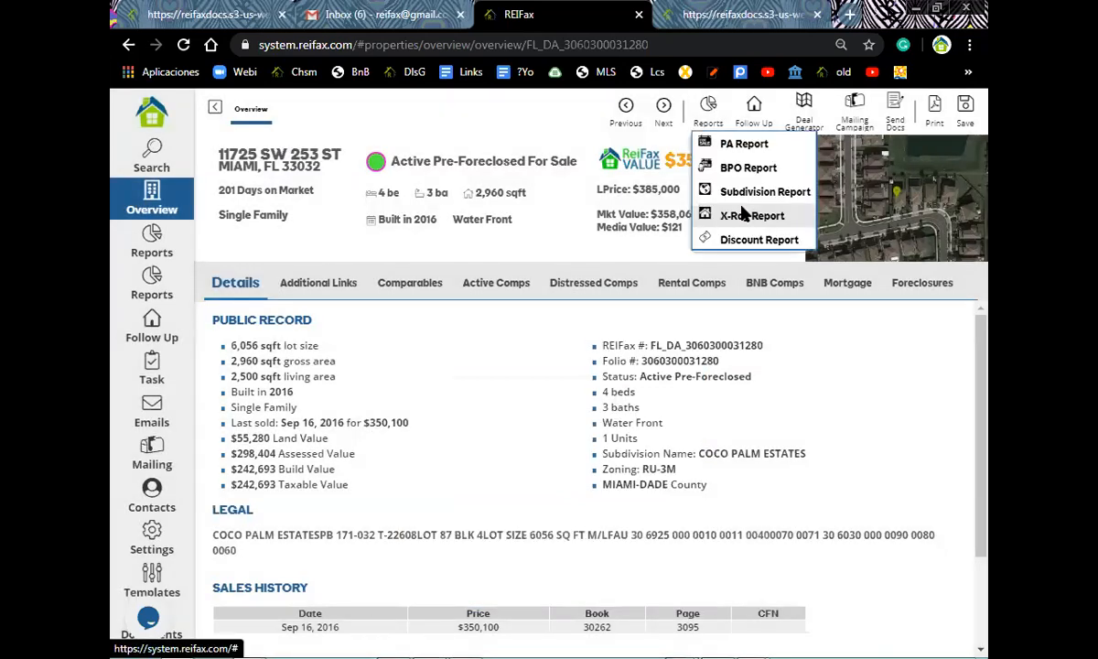
click(744, 213)
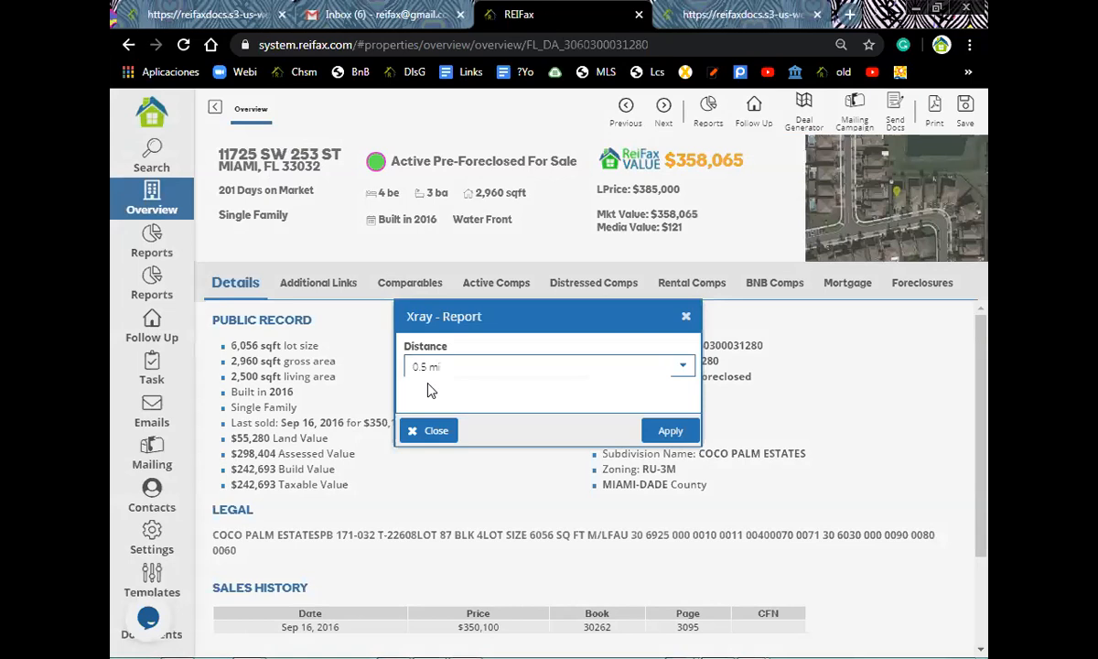
click(673, 432)
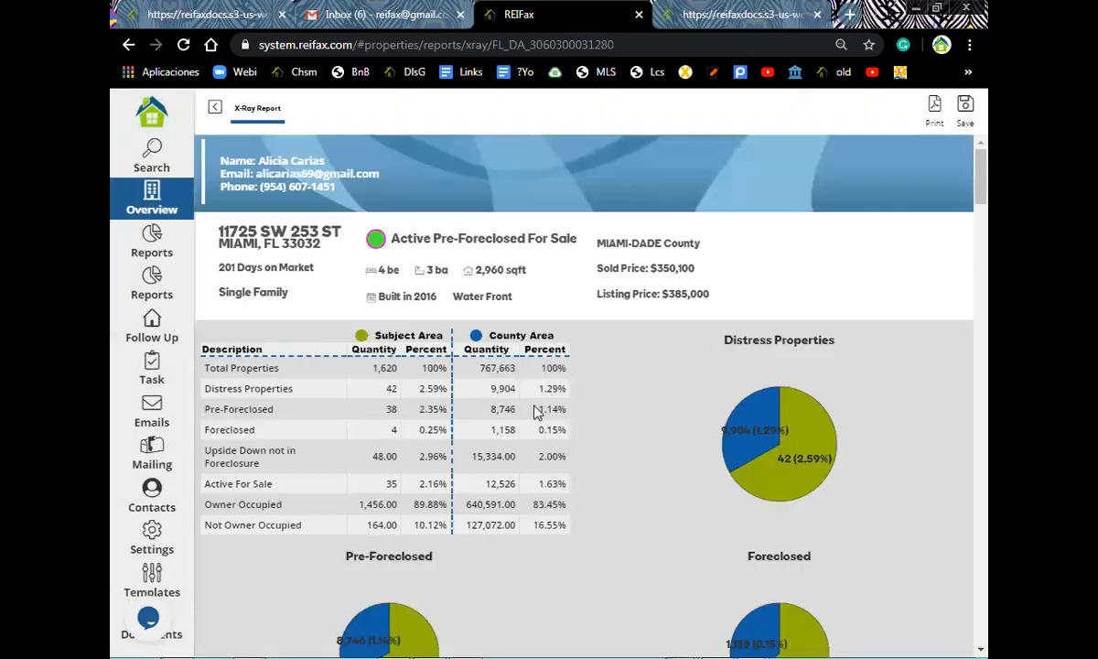
- Scroll the X-Ray Report down past the Owner Occupied charts to the Pre-Foreclosed table
scroll(245, 207, down, 1)
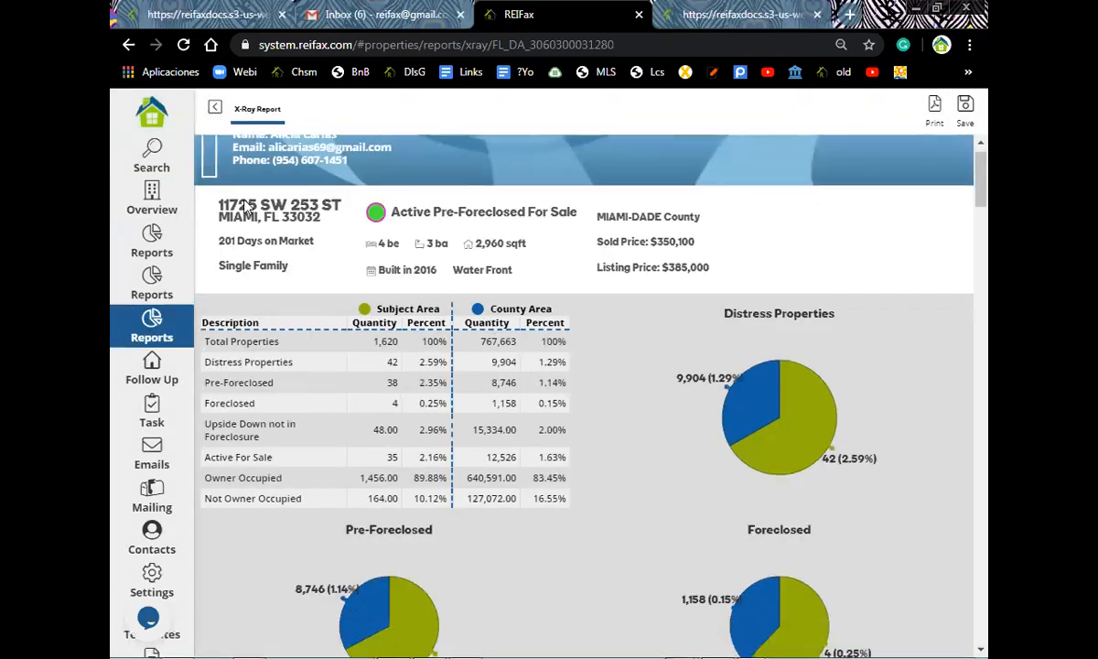
scroll(284, 200, down, 2)
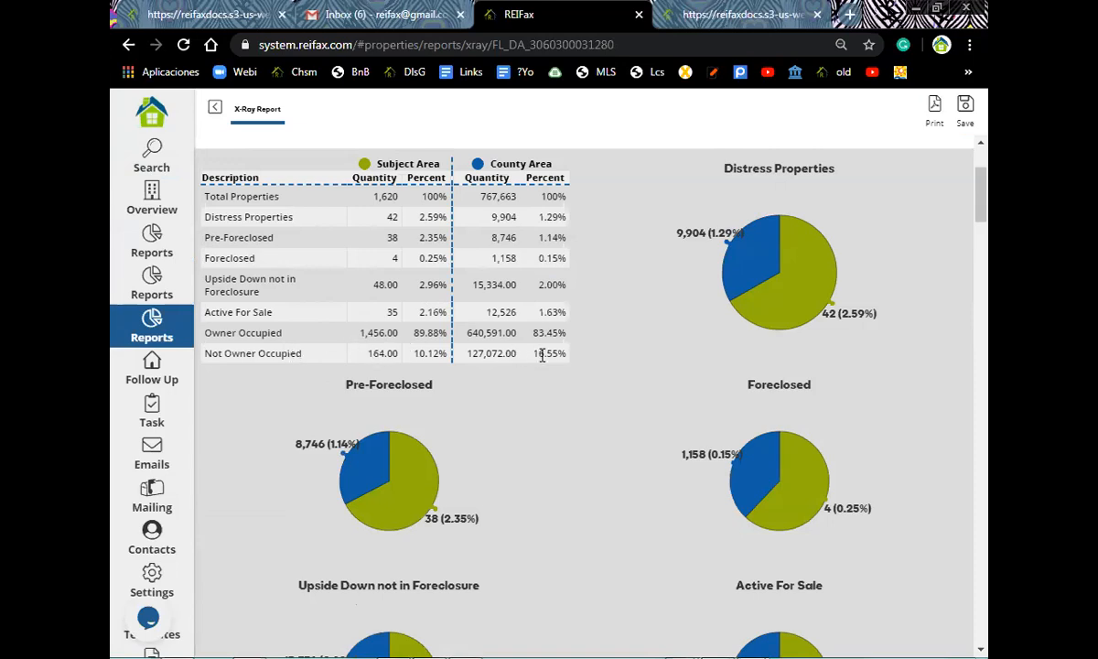
scroll(542, 357, down, 5)
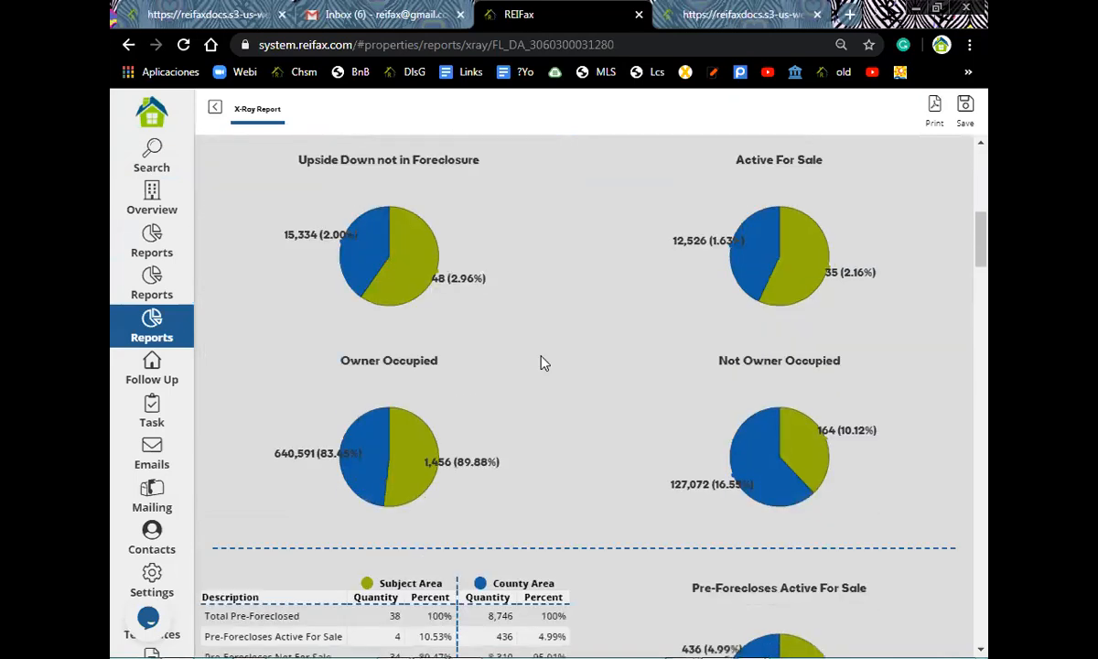
scroll(542, 363, down, 4)
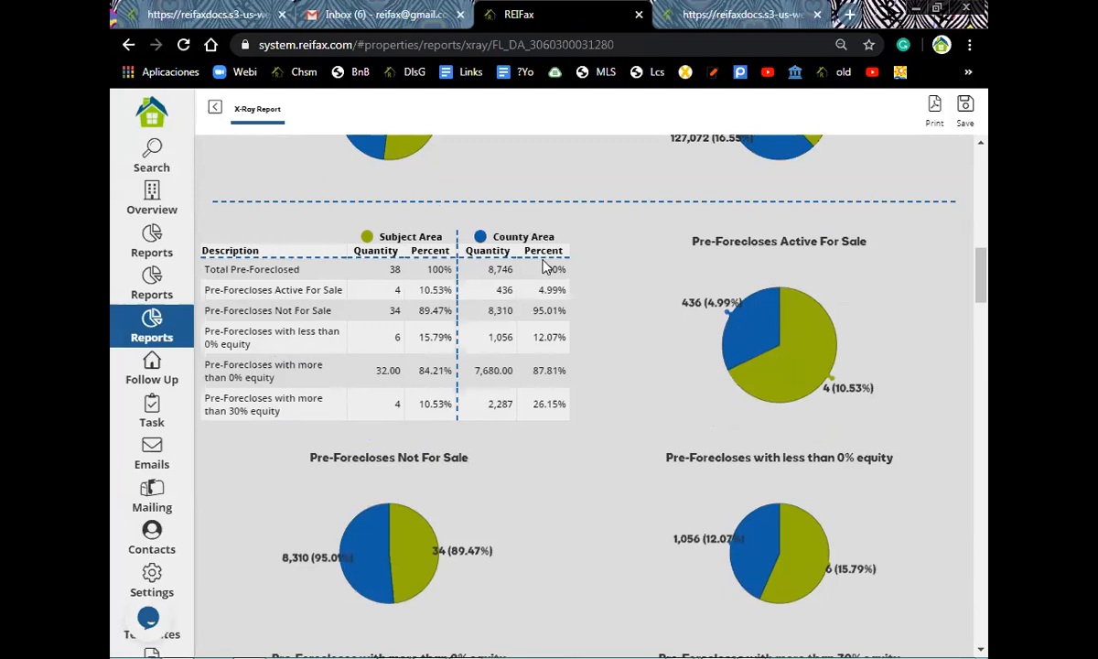
- Scroll down the X-Ray Report to the Average and Median Sold Price charts
scroll(375, 326, down, 5)
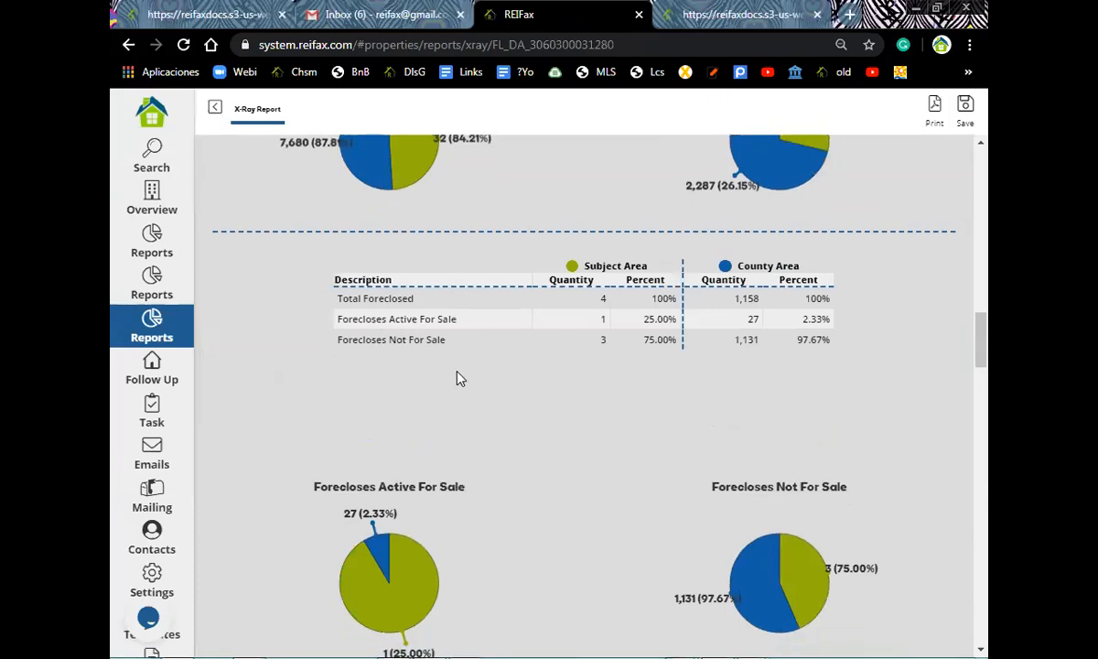
scroll(394, 357, down, 4)
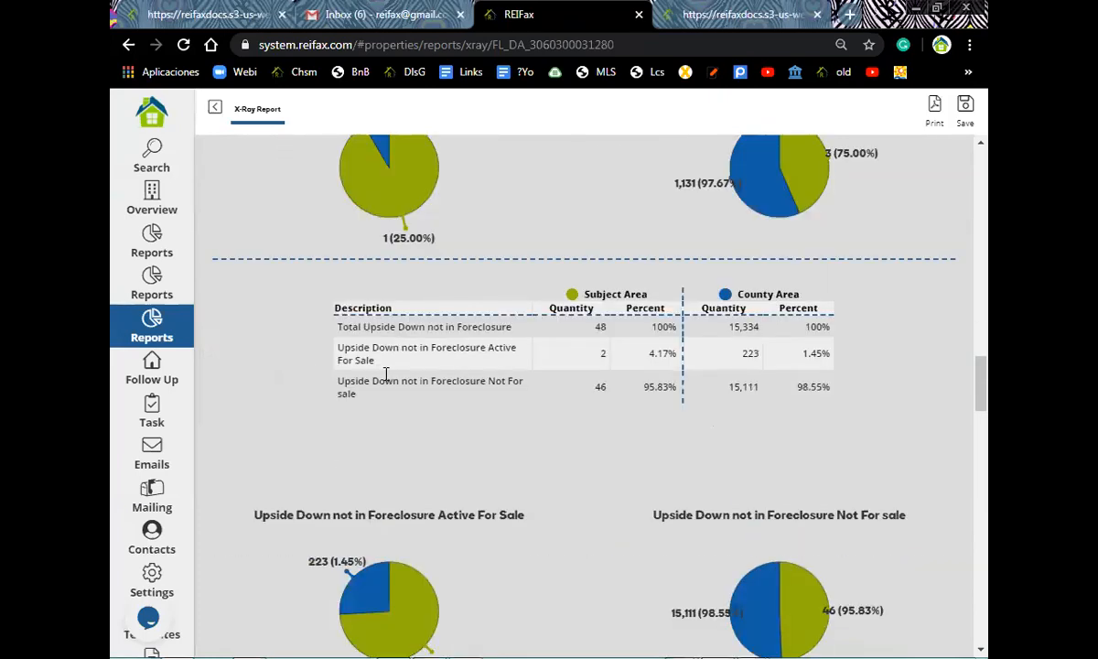
scroll(525, 407, down, 1)
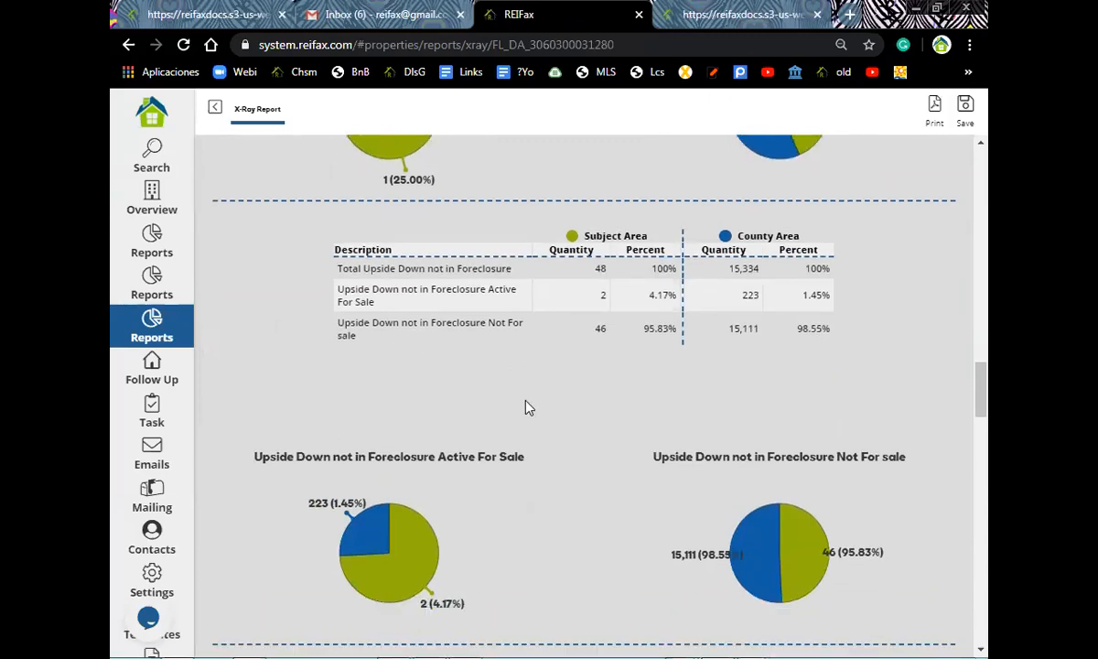
scroll(434, 372, down, 1)
scroll(275, 265, down, 4)
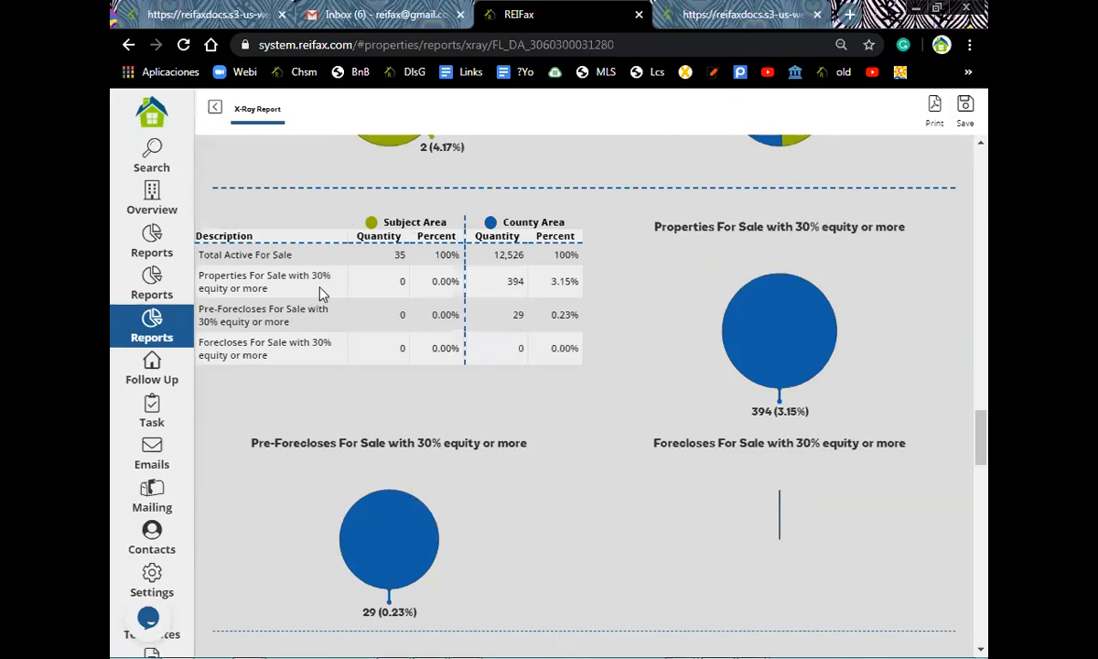
scroll(312, 295, down, 1)
scroll(312, 295, down, 2)
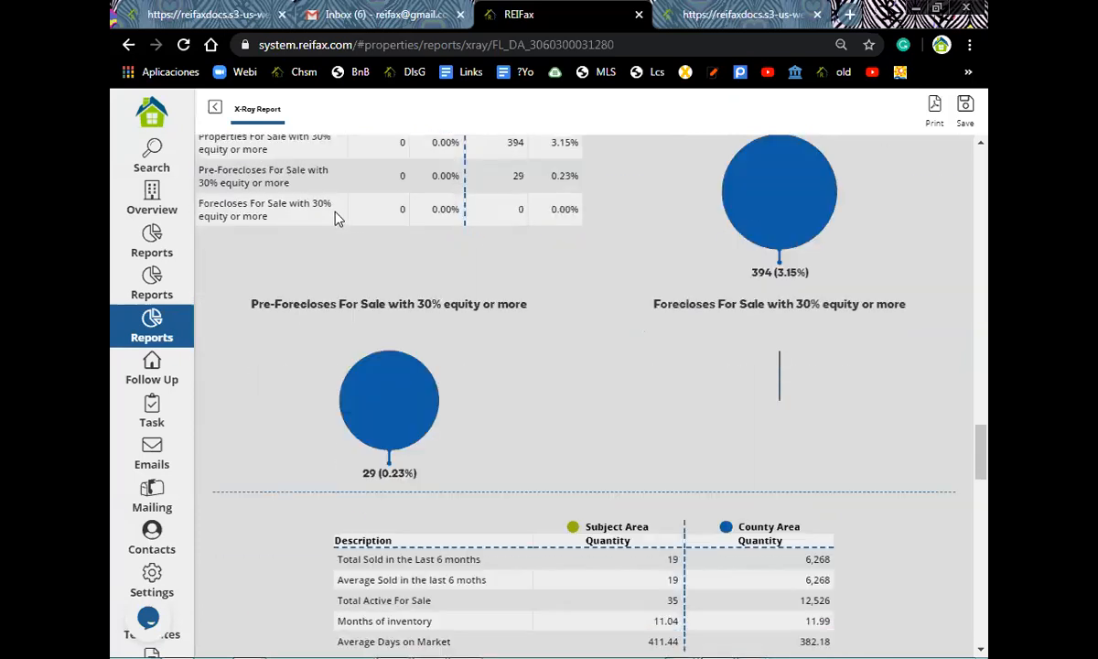
scroll(338, 218, down, 4)
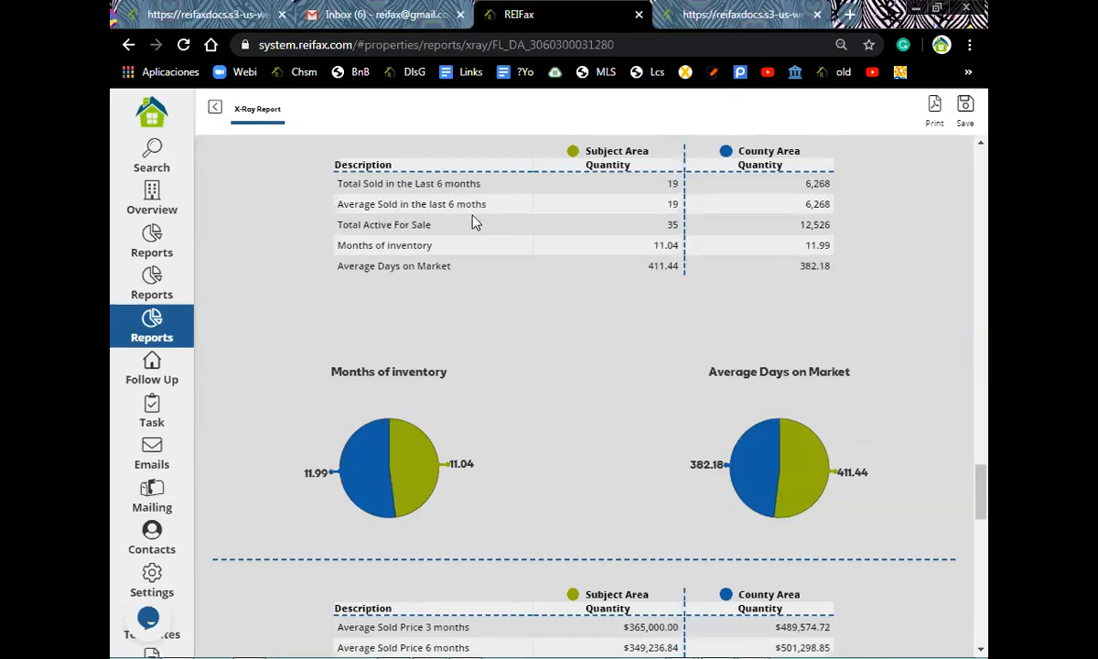
scroll(474, 221, down, 3)
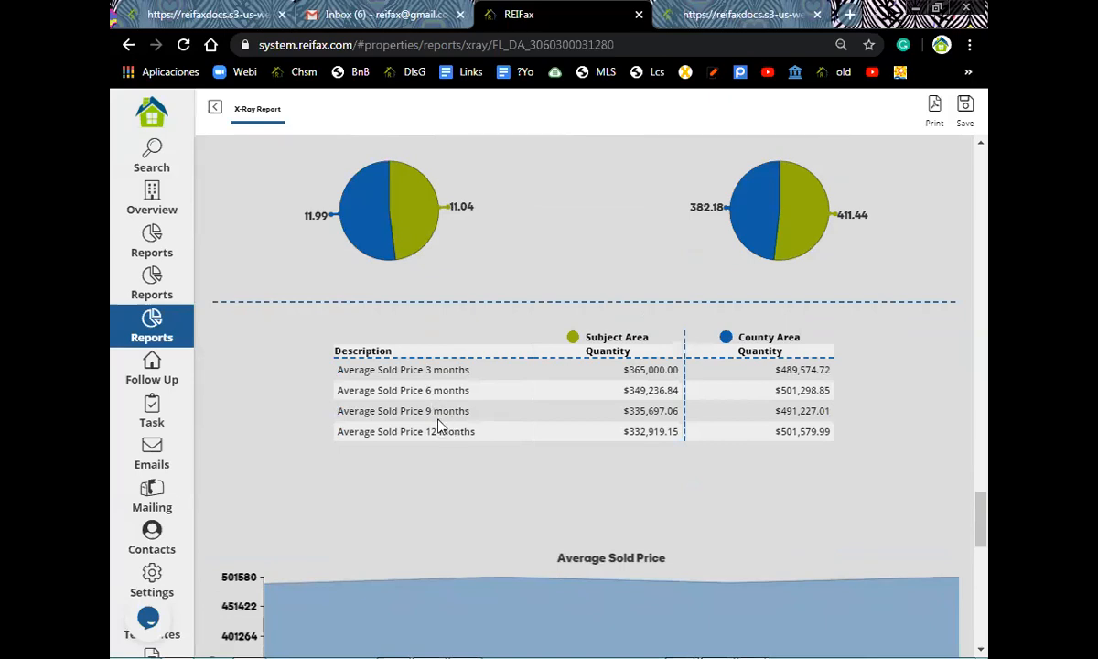
scroll(485, 359, down, 4)
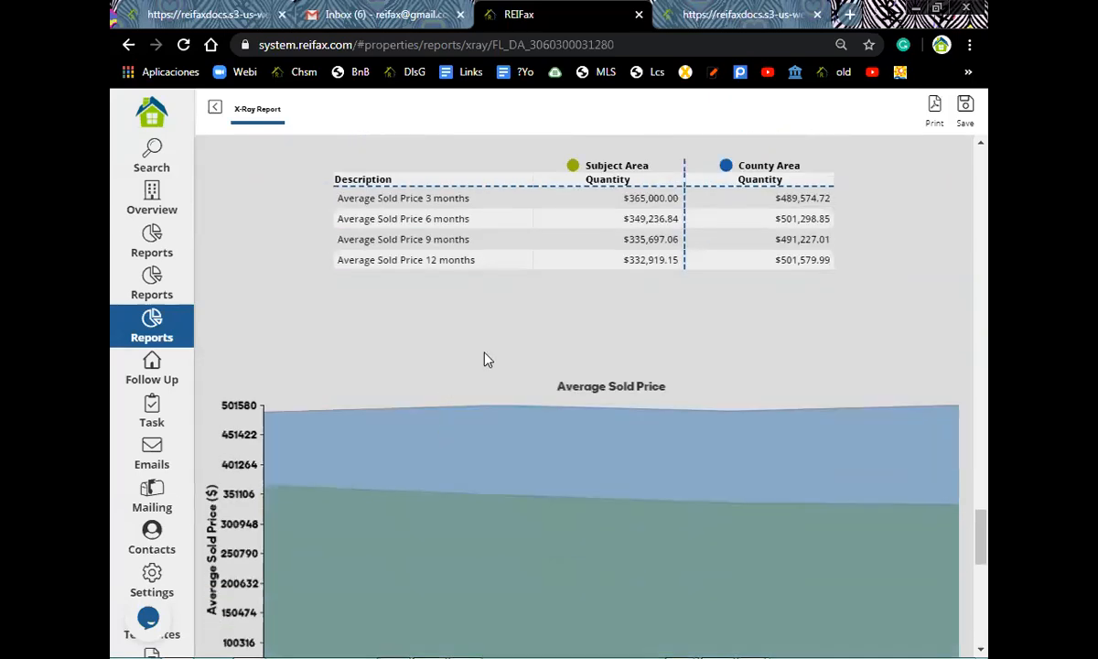
scroll(485, 359, down, 4)
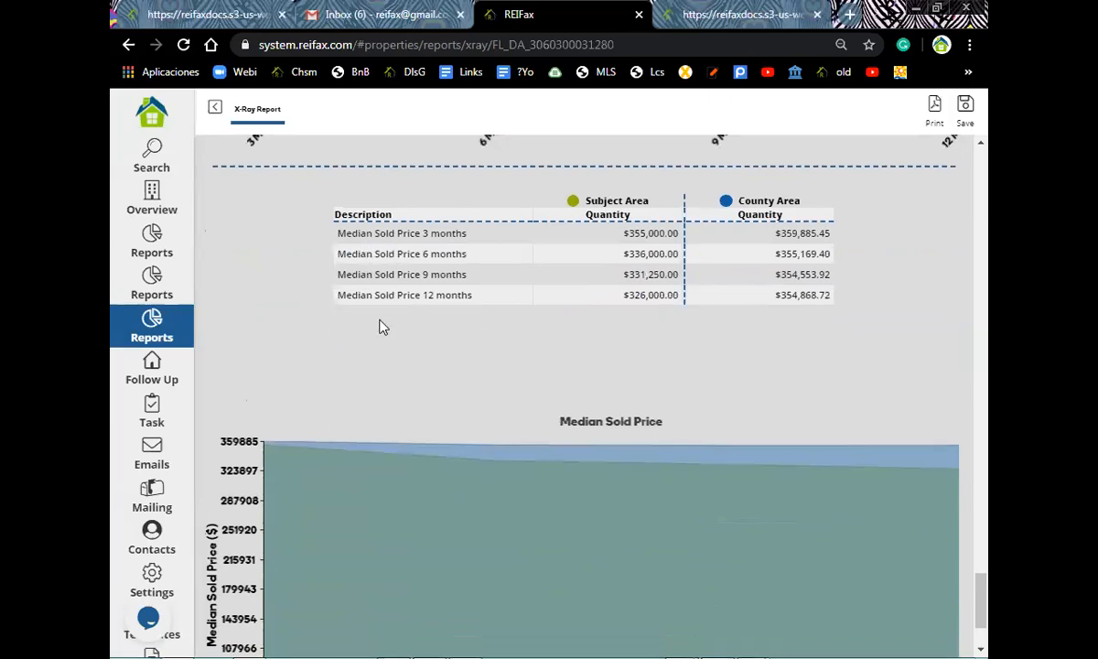
scroll(374, 352, down, 2)
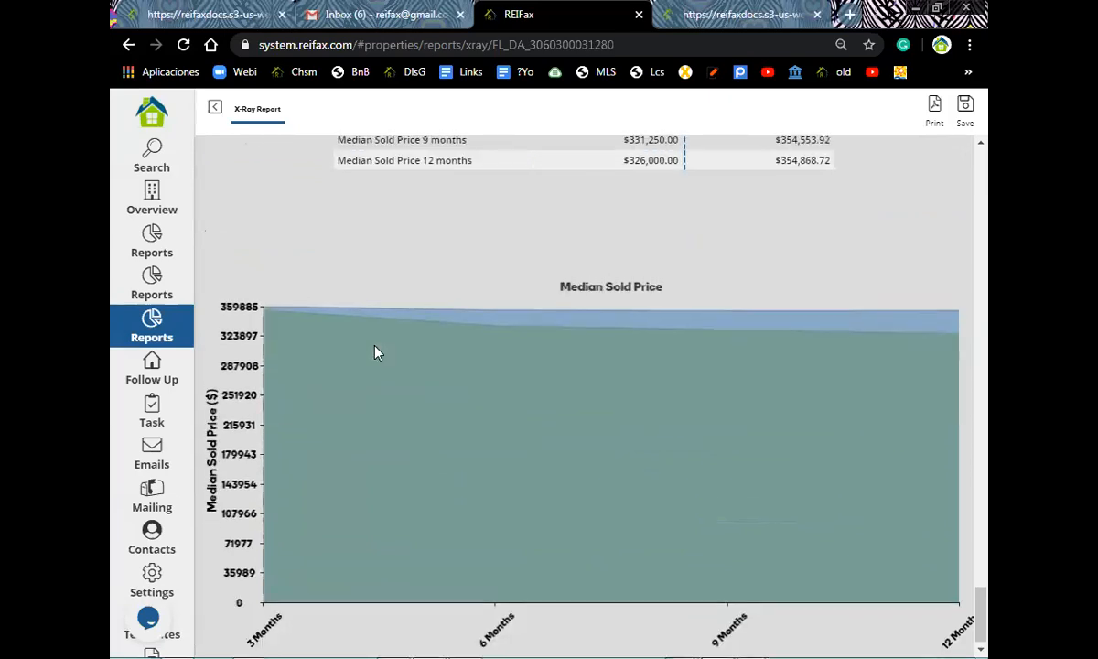
- Scroll back up the X-Ray Report and select the Reports sidebar item
scroll(374, 352, up, 3)
scroll(375, 352, up, 9)
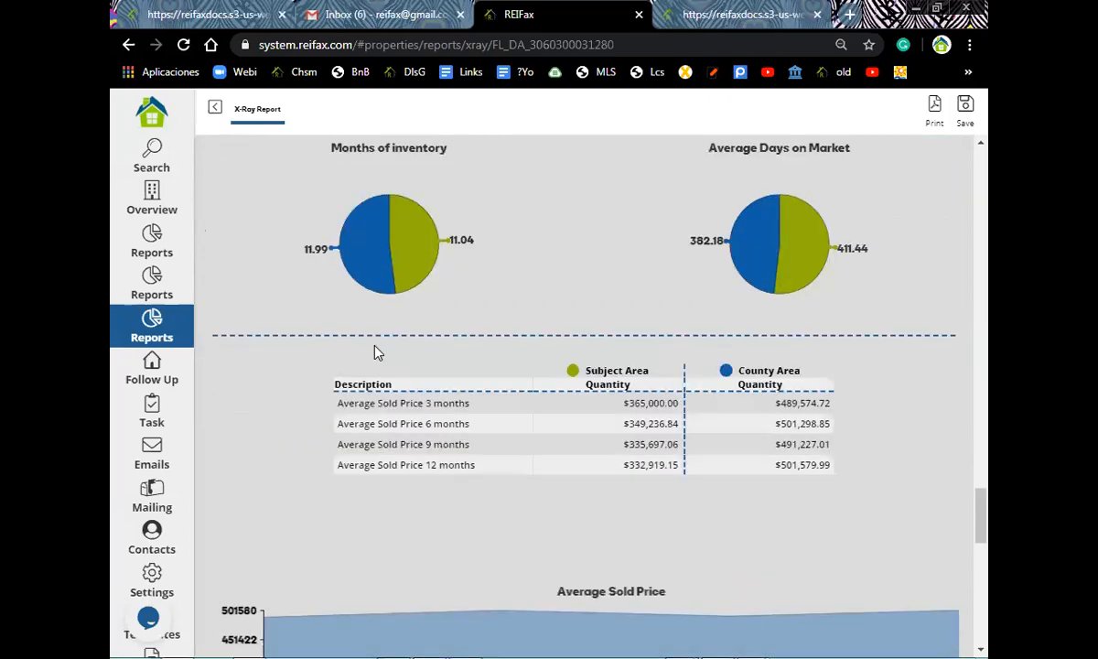
scroll(374, 352, up, 5)
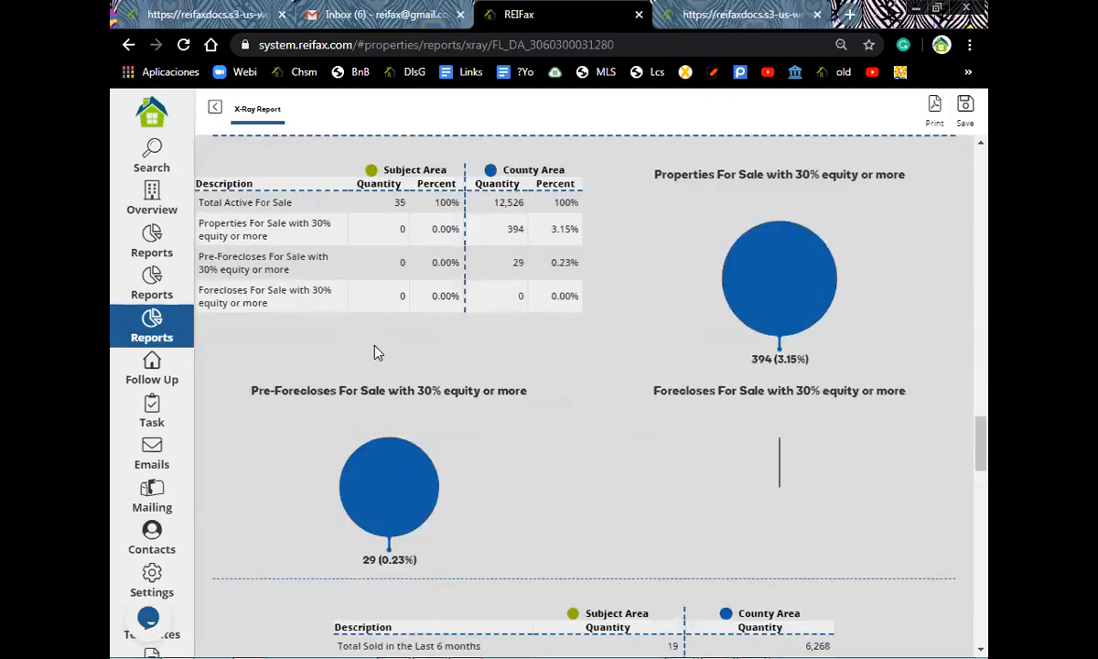
scroll(869, 176, up, 8)
scroll(870, 175, up, 5)
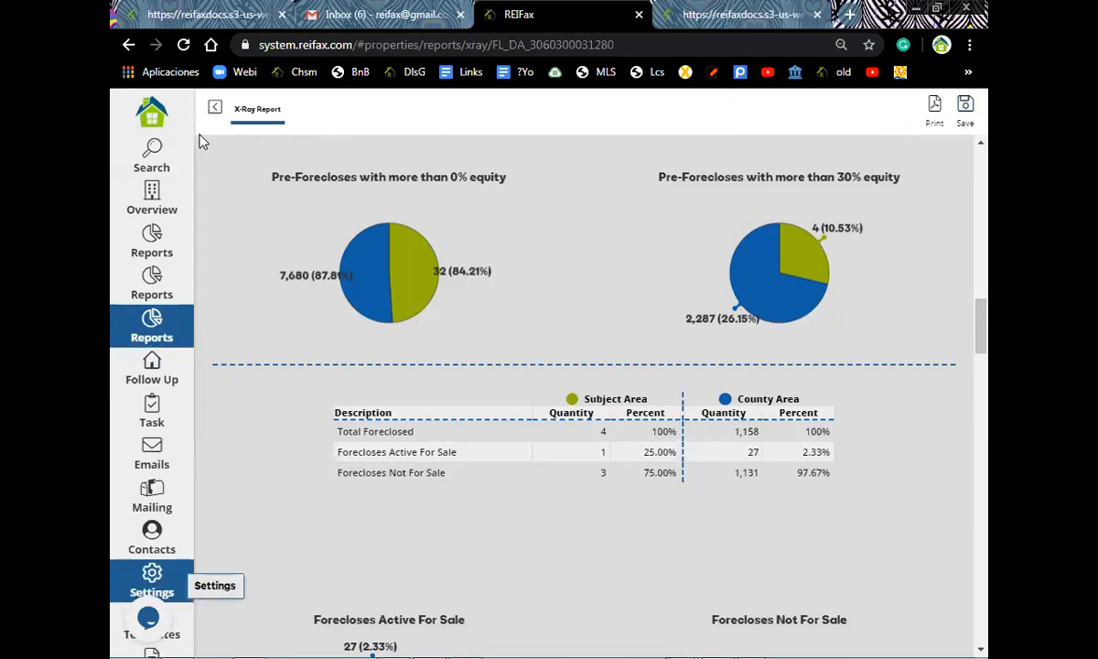
click(145, 231)
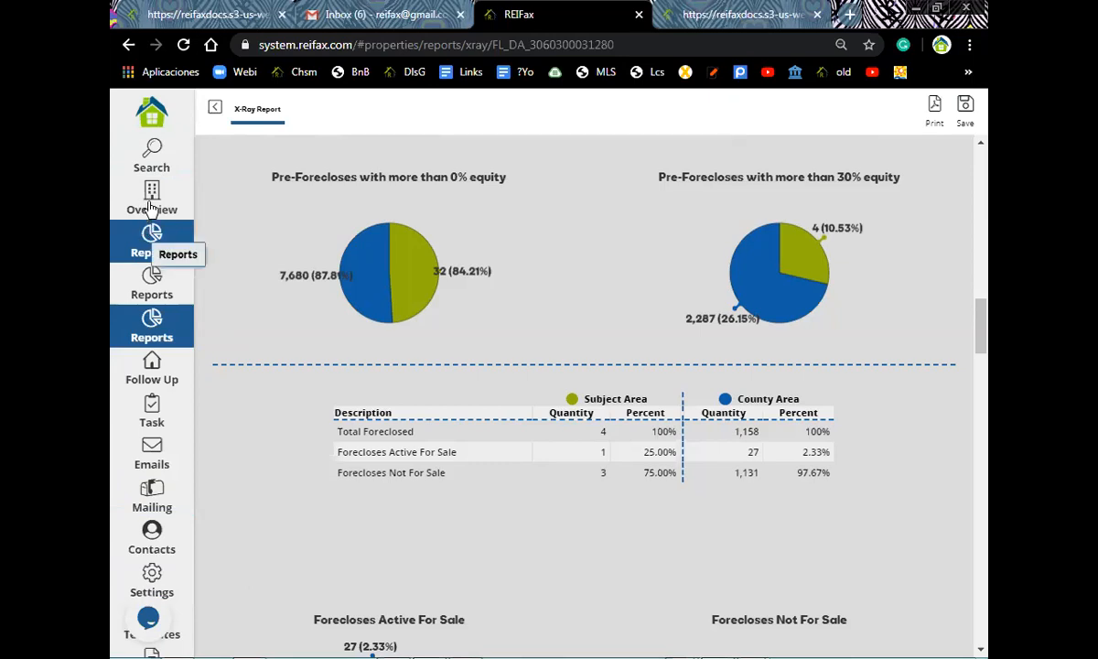
- From the Overview, start a Discount Report, browsing distances but keeping 0.5 mi
click(152, 203)
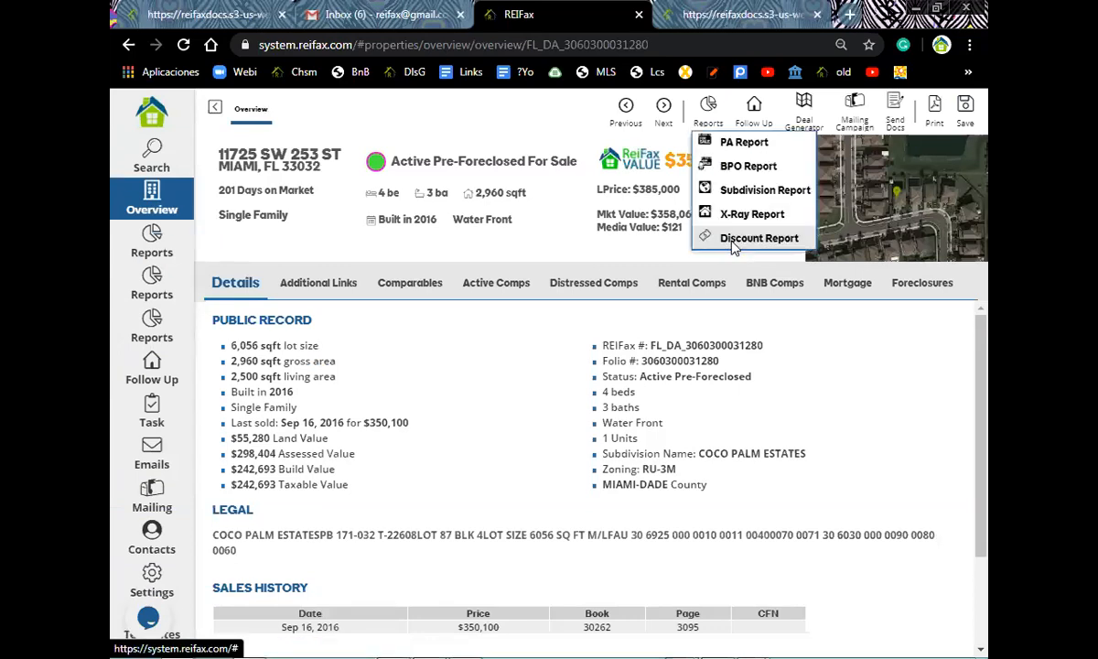
click(735, 239)
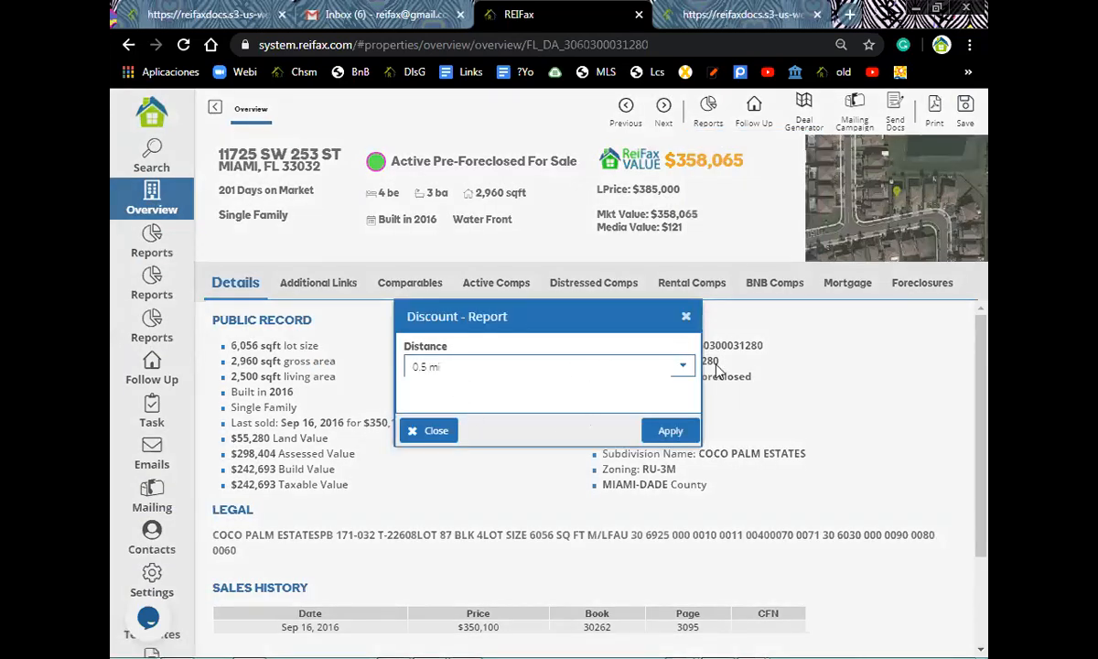
click(686, 370)
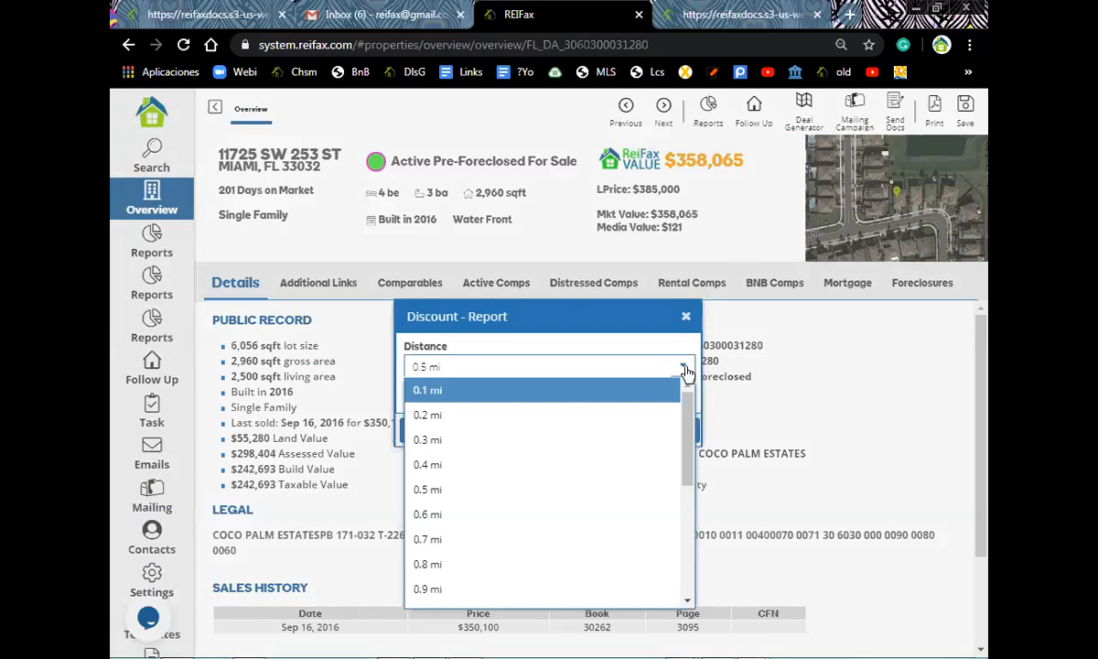
drag(689, 420, 666, 508)
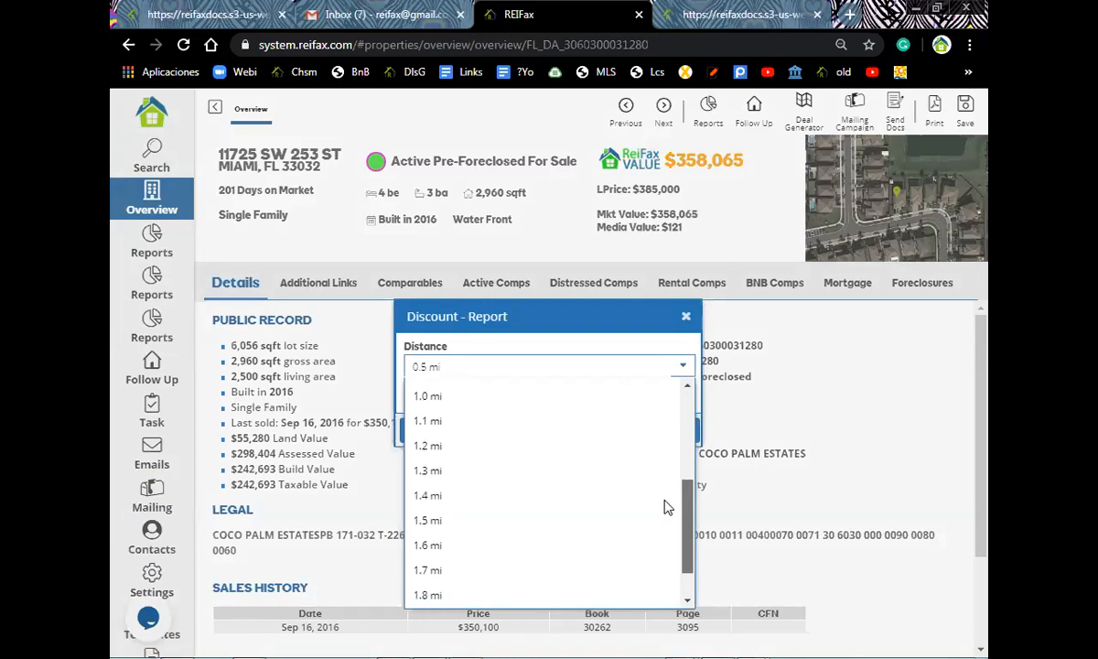
drag(667, 508, 669, 545)
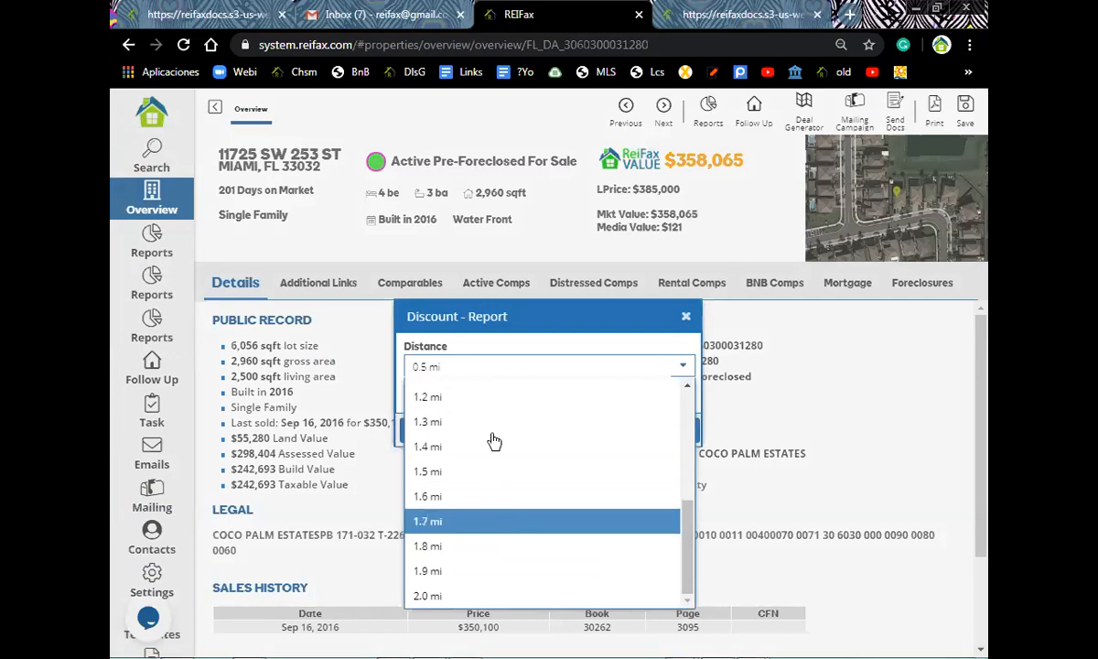
drag(684, 560, 687, 402)
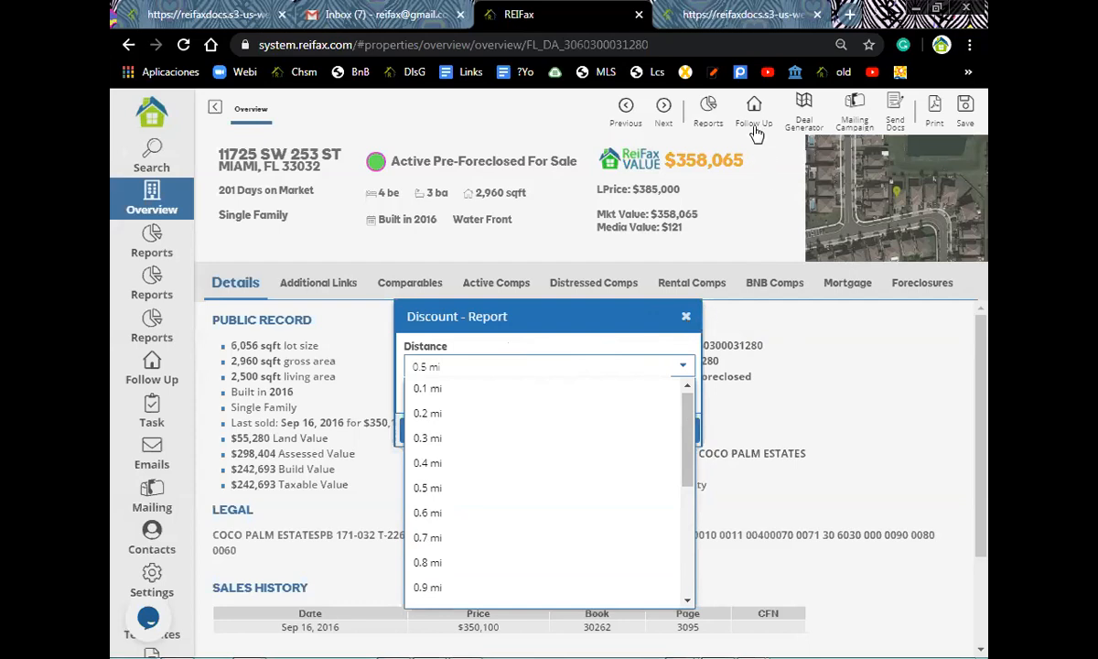
click(732, 245)
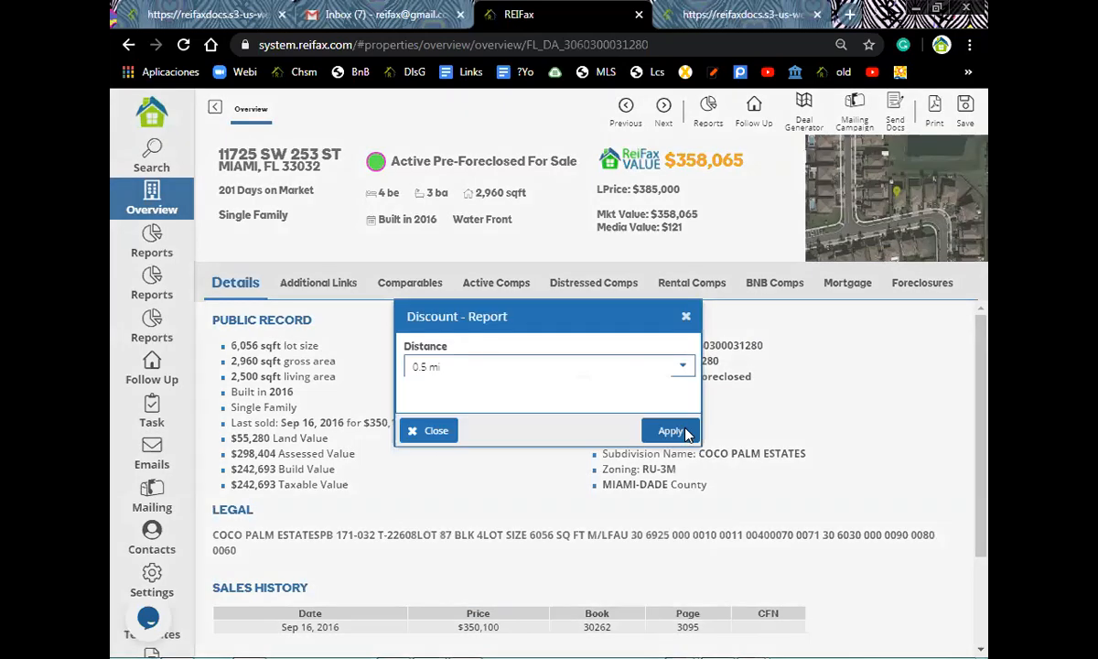
- Generate the 0.5 mi Discount Report, review its discount charts, and return to Overview
click(670, 431)
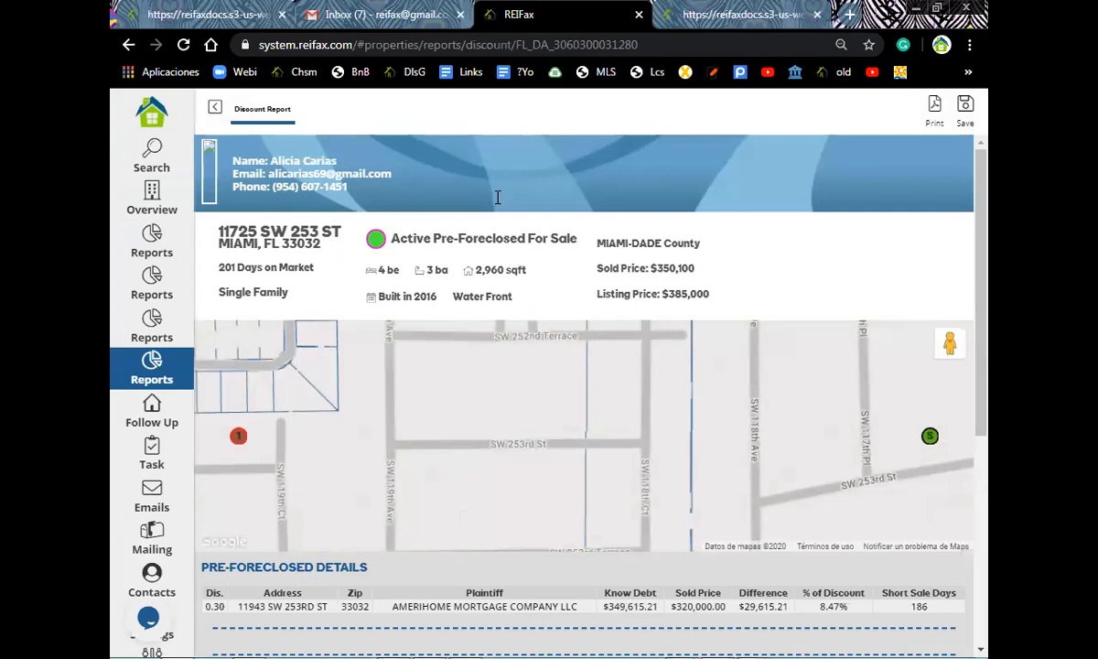
scroll(563, 233, down, 2)
scroll(563, 222, down, 1)
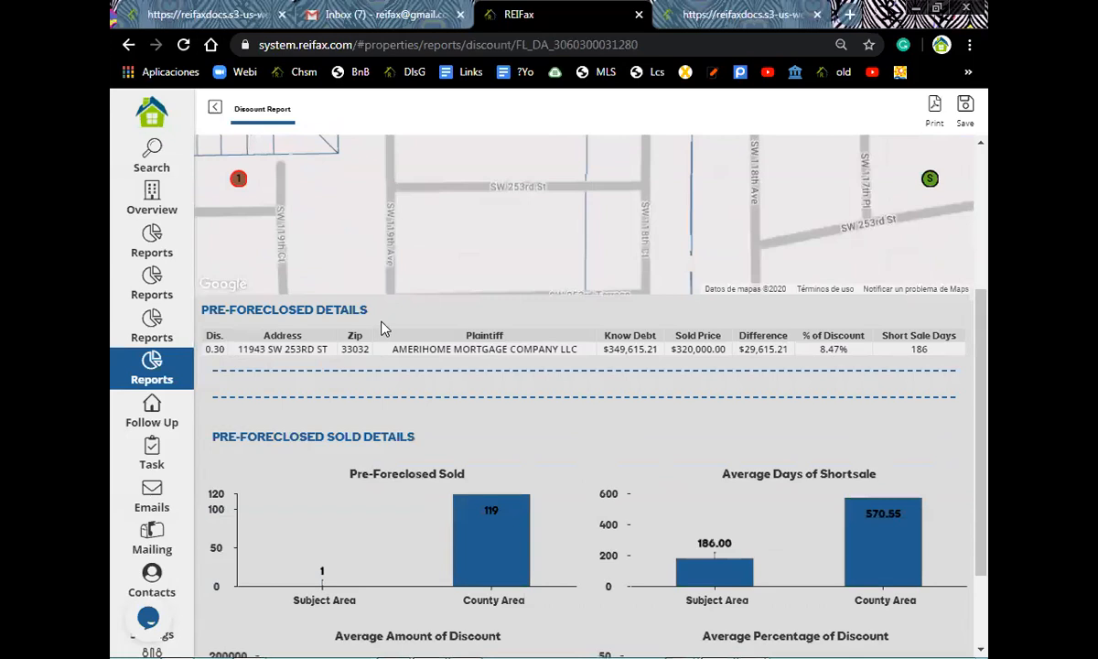
scroll(375, 433, down, 2)
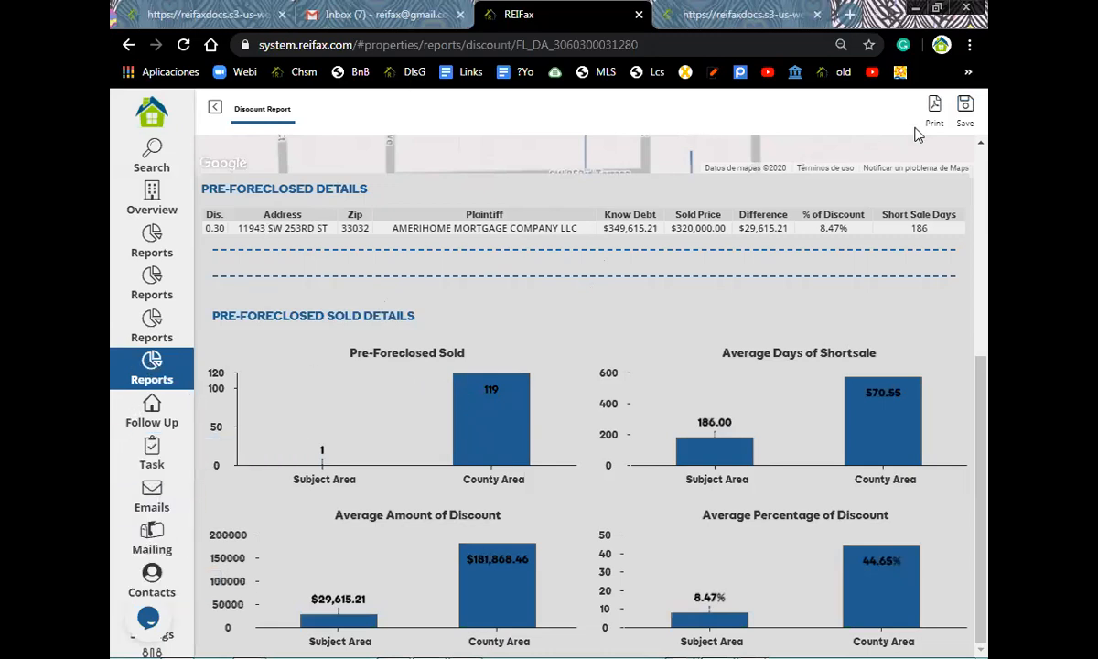
click(217, 108)
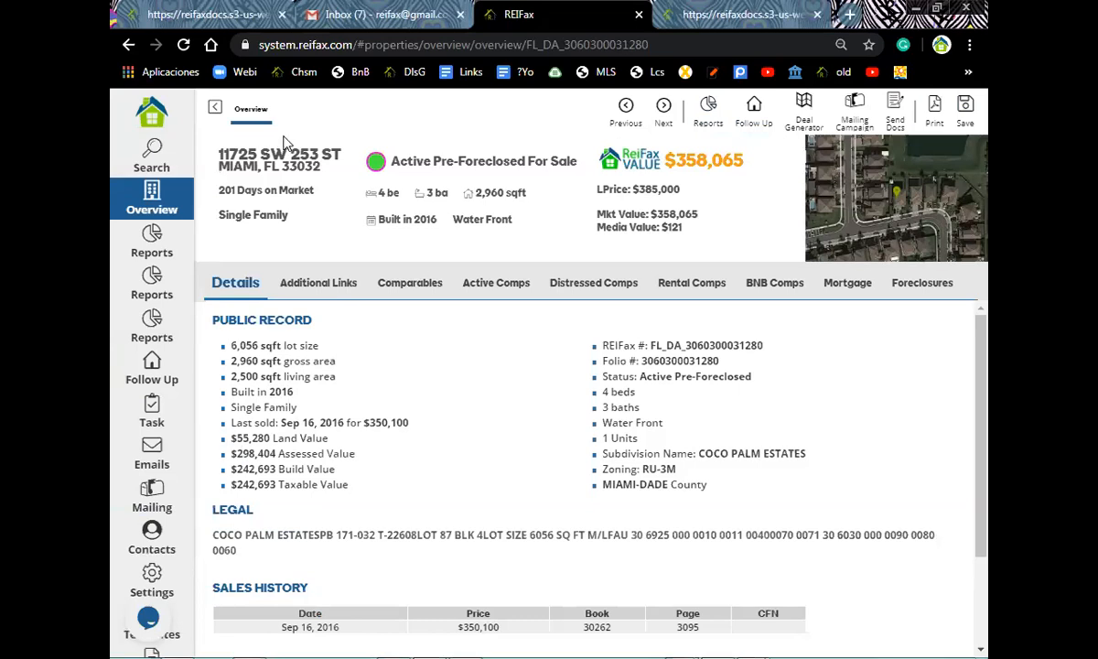
- Glance at the Reports list, then go to Settings on the Assistants page
click(707, 111)
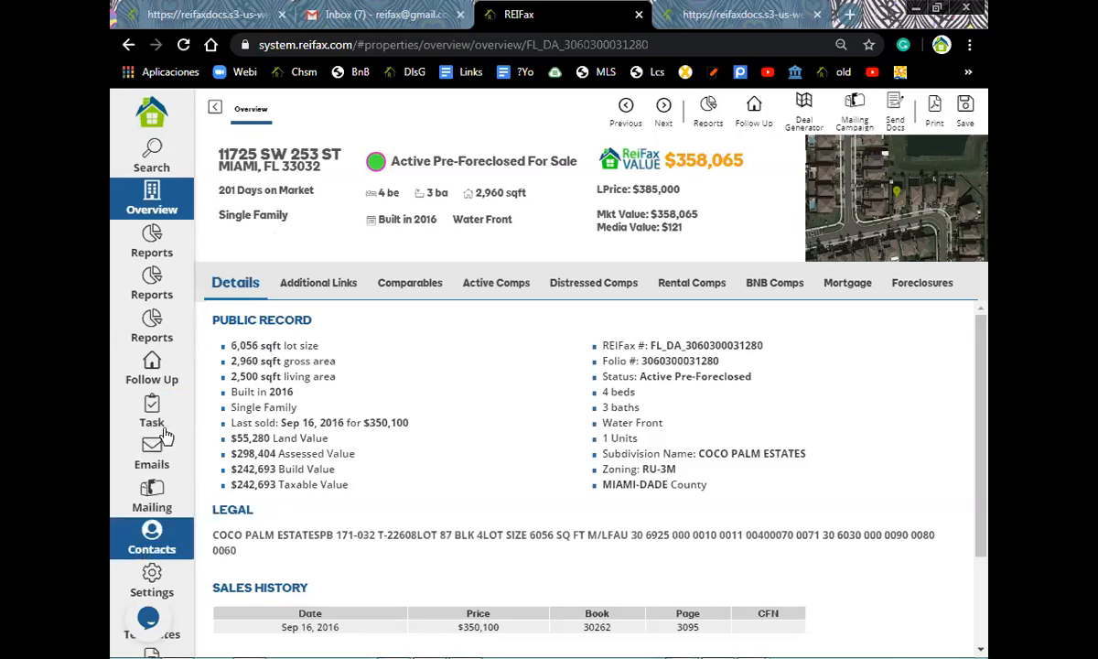
click(154, 581)
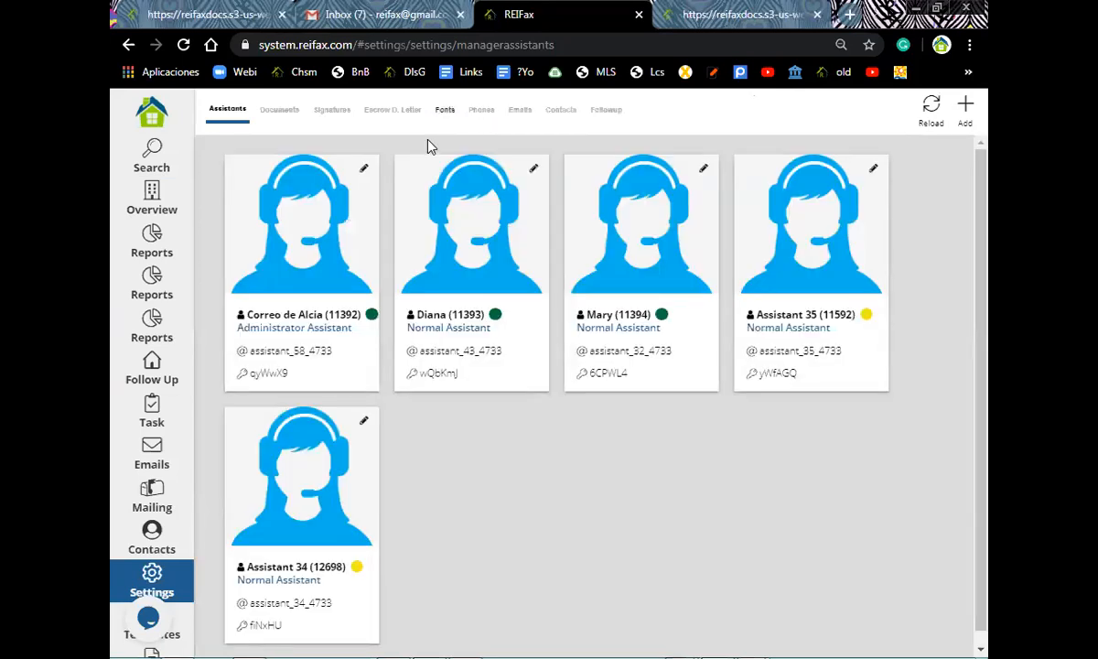
- On the Emails settings tab, switch the Mail Service to Gmail Auth
click(522, 114)
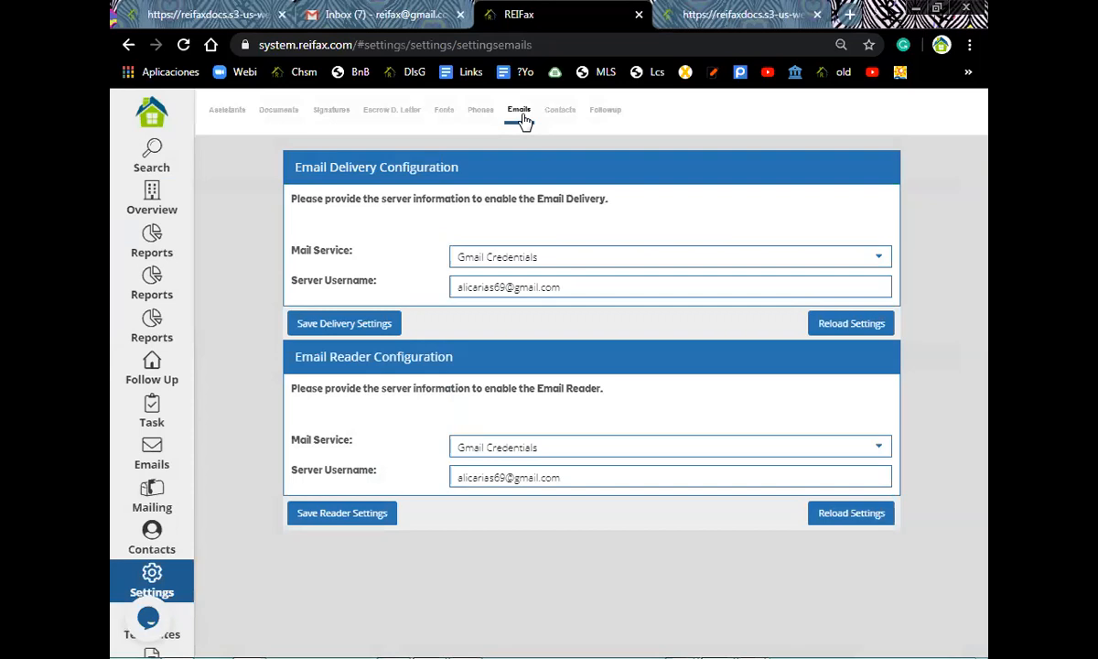
click(877, 260)
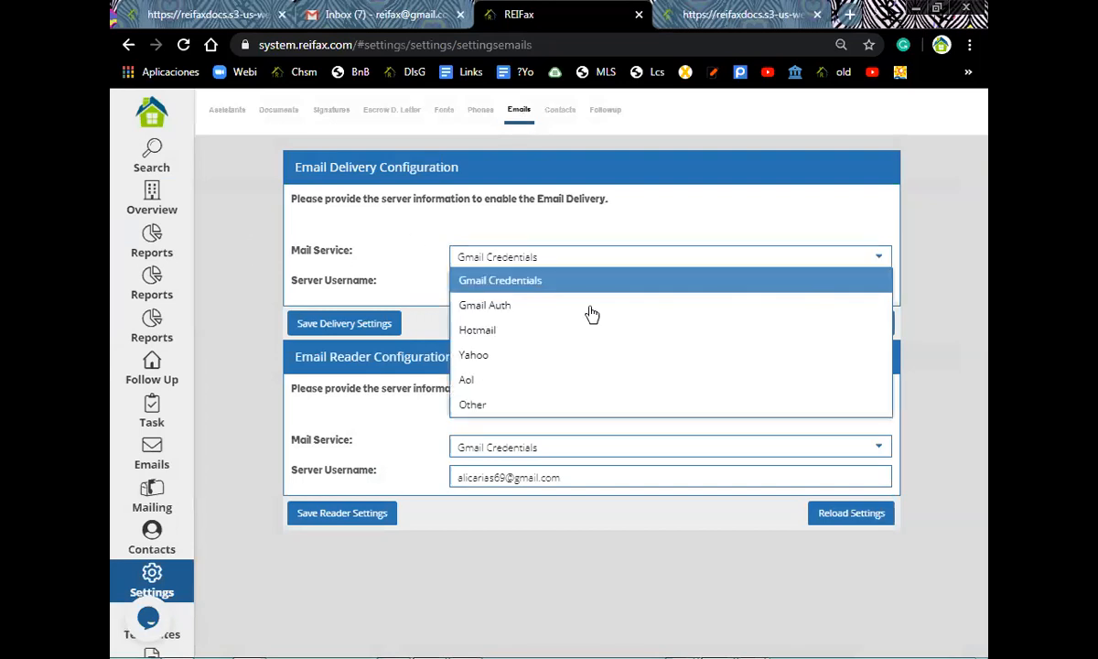
click(480, 306)
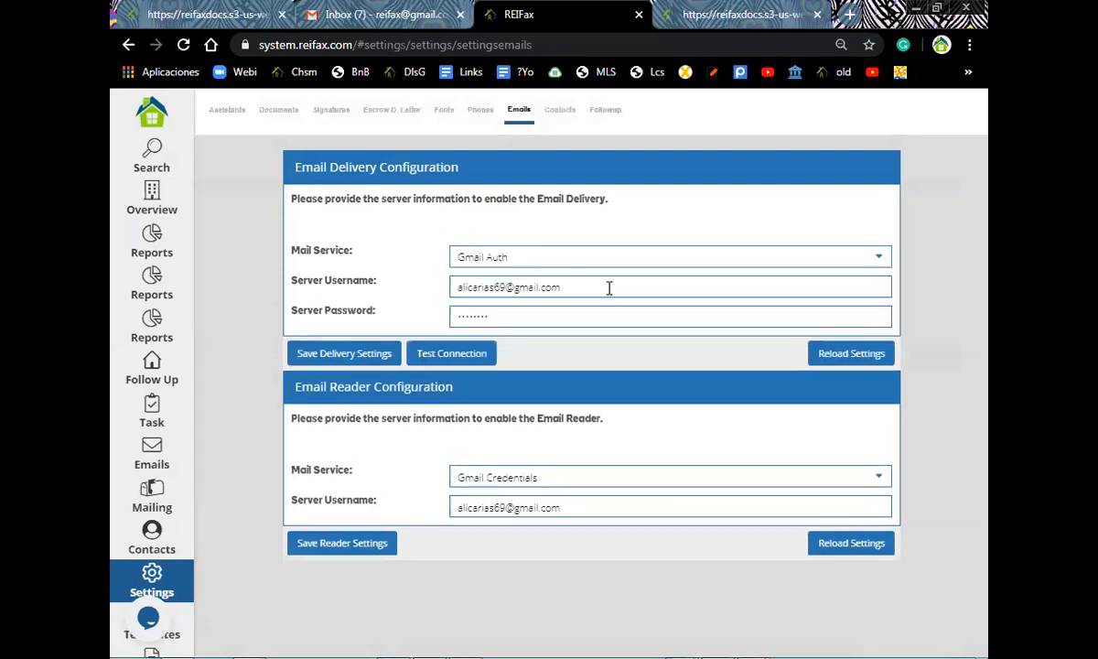
- Select the contents of the server username and stored password fields
drag(582, 289, 422, 296)
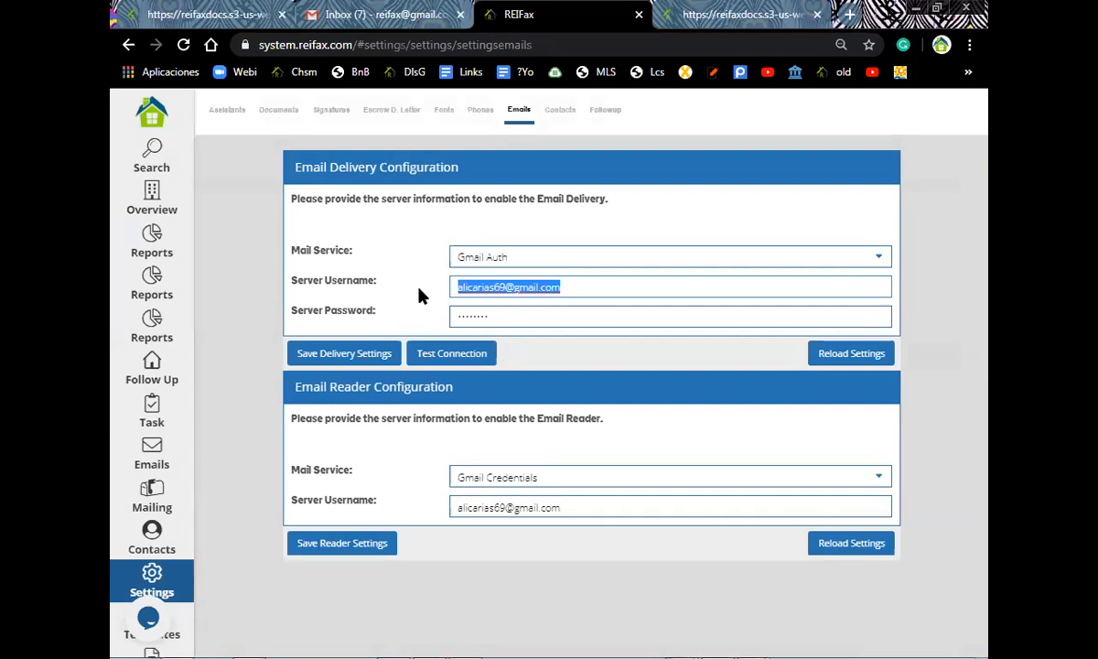
click(526, 318)
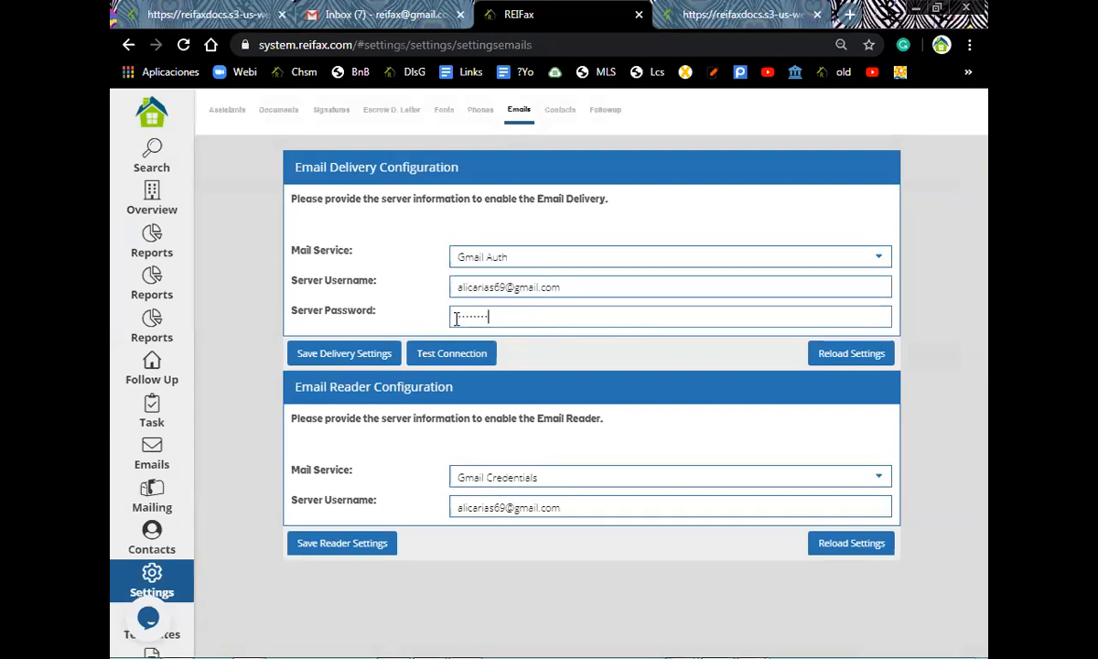
drag(526, 318, 449, 327)
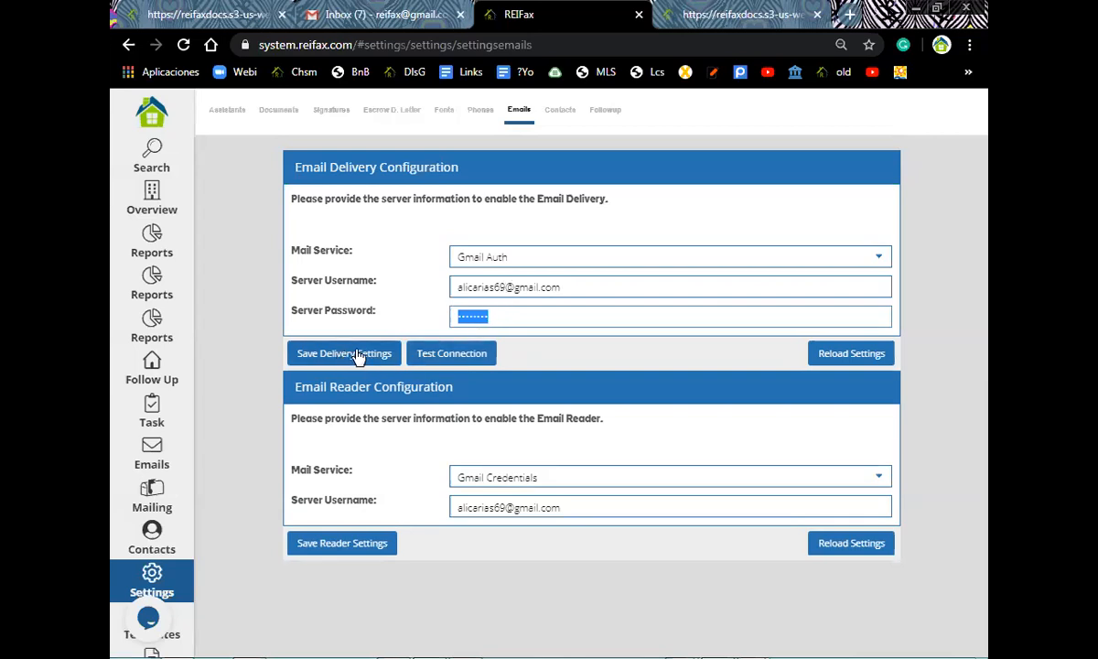
click(465, 359)
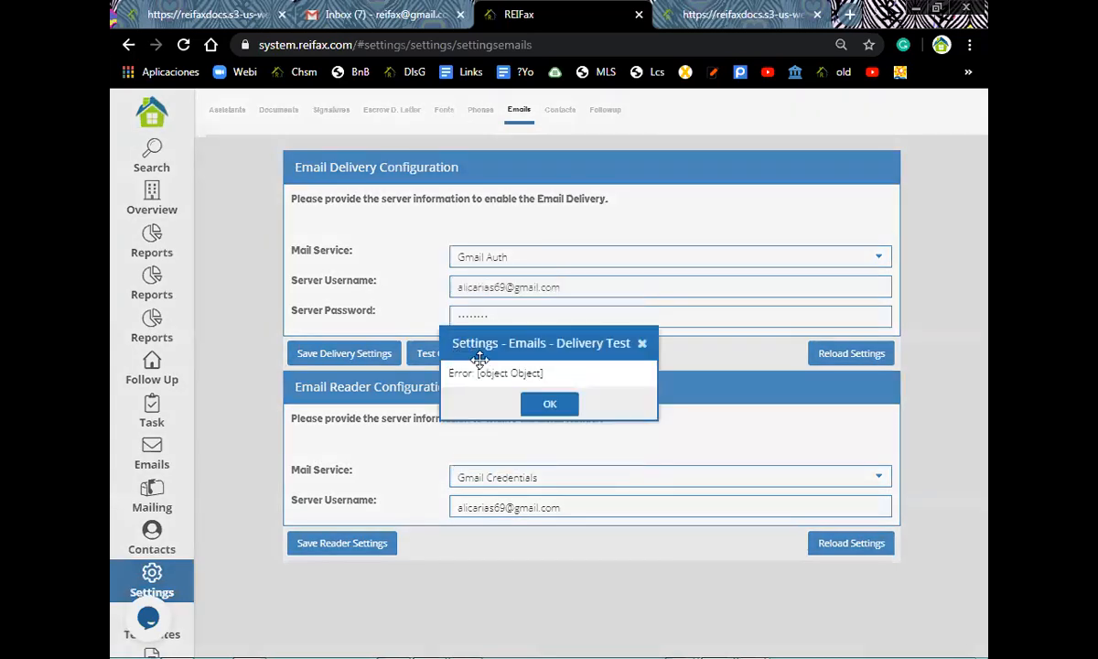
click(545, 405)
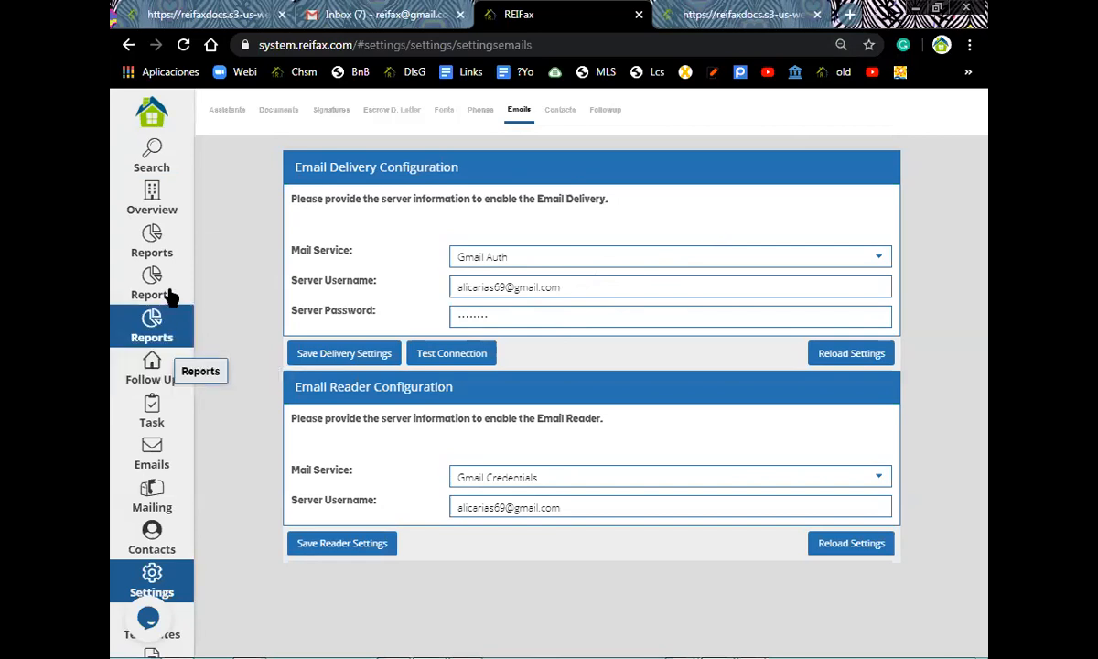
click(152, 371)
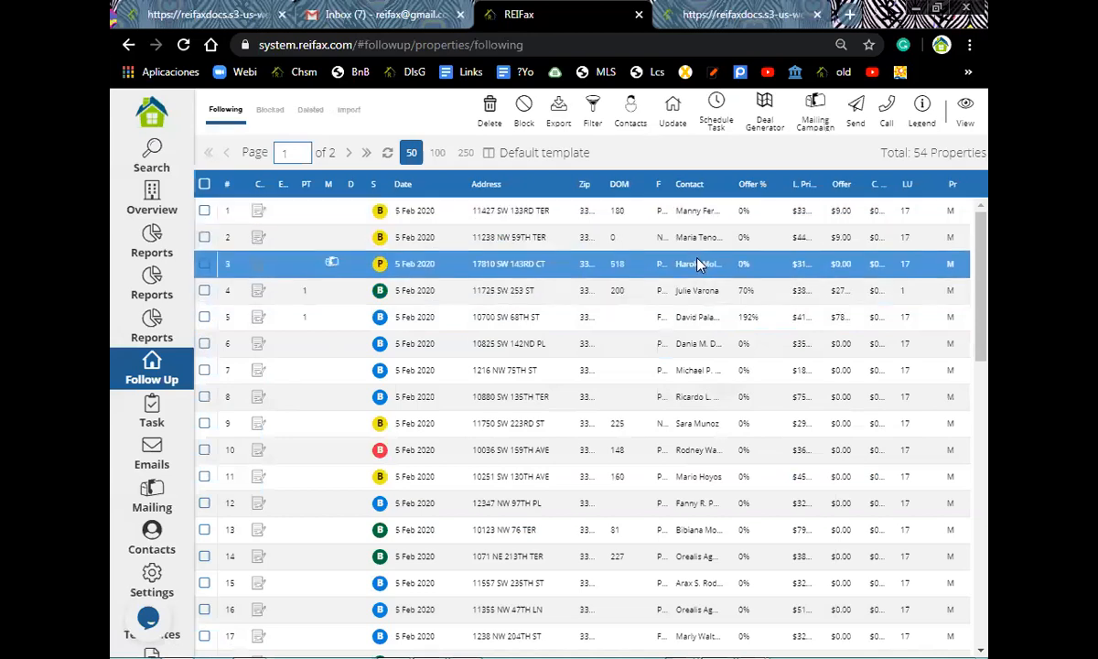
scroll(699, 264, down, 3)
scroll(699, 264, down, 5)
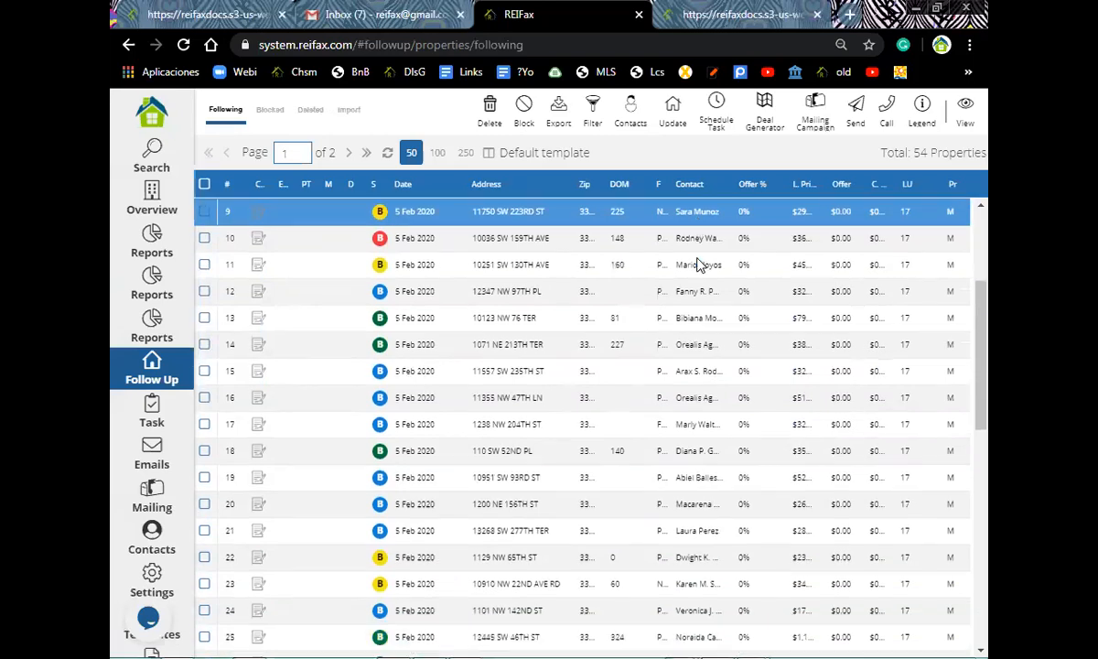
scroll(700, 265, down, 1)
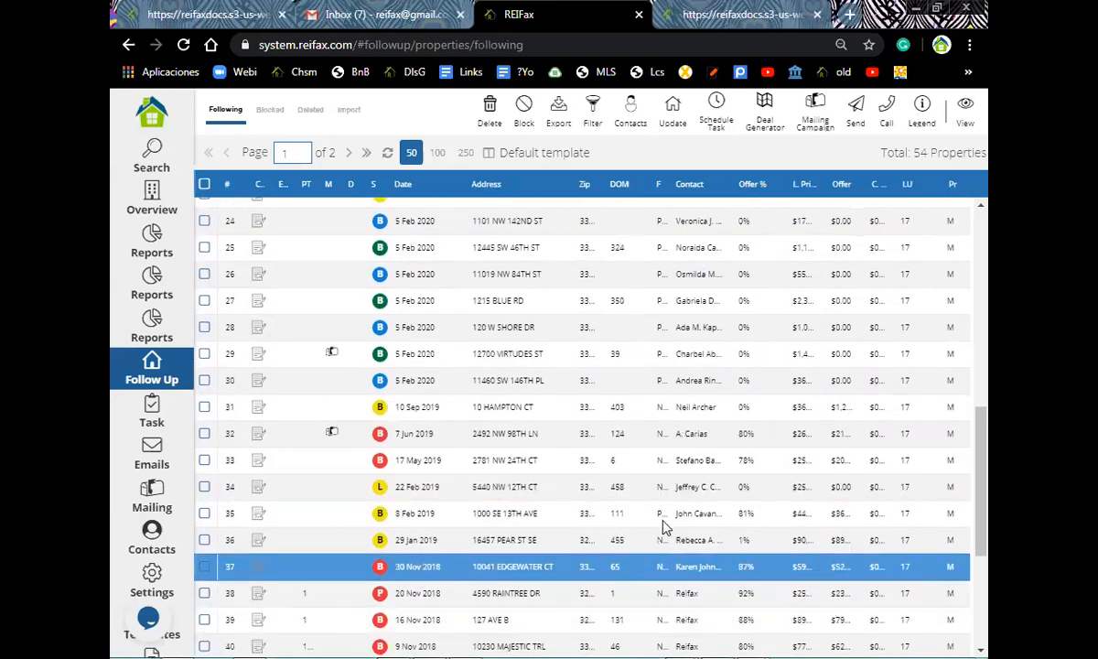
scroll(661, 530, down, 1)
scroll(656, 530, down, 1)
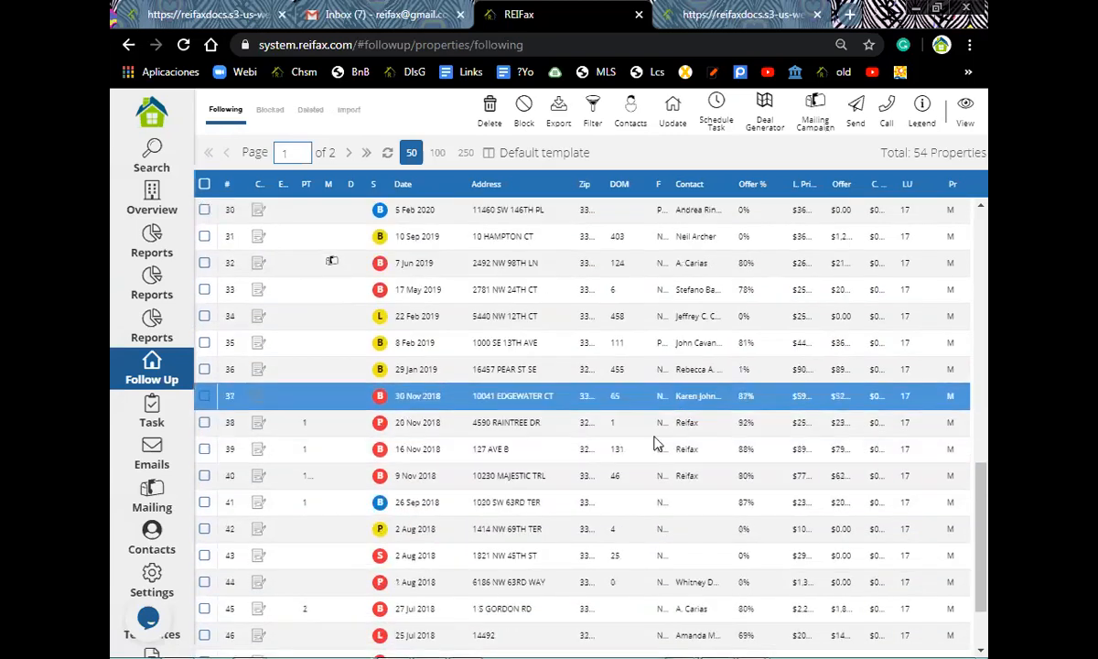
click(204, 422)
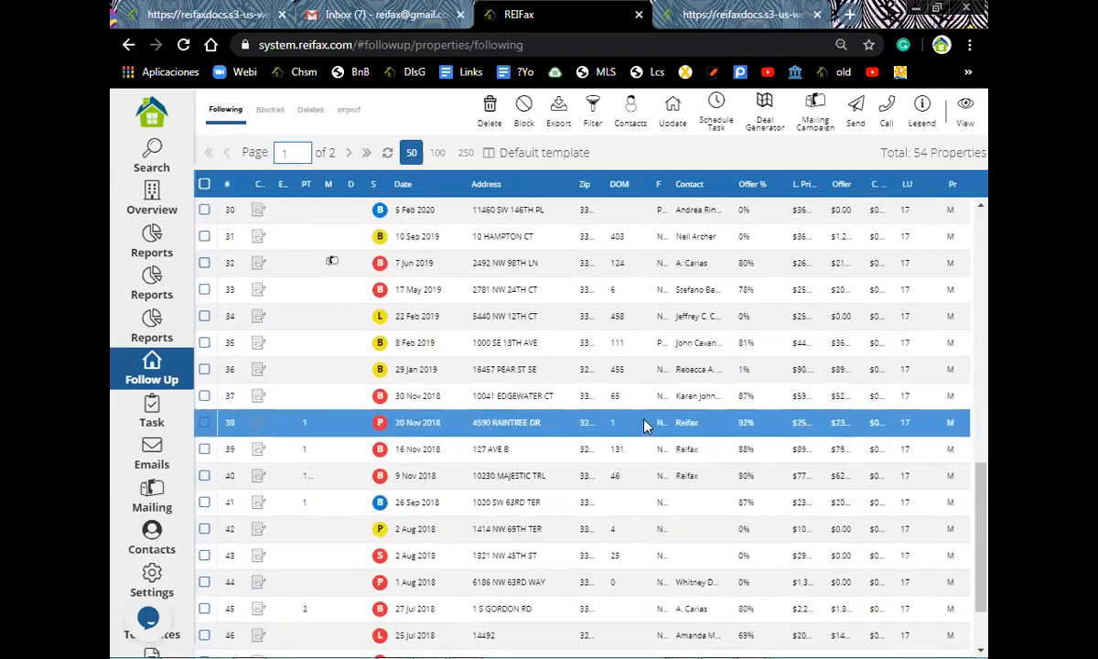
click(859, 110)
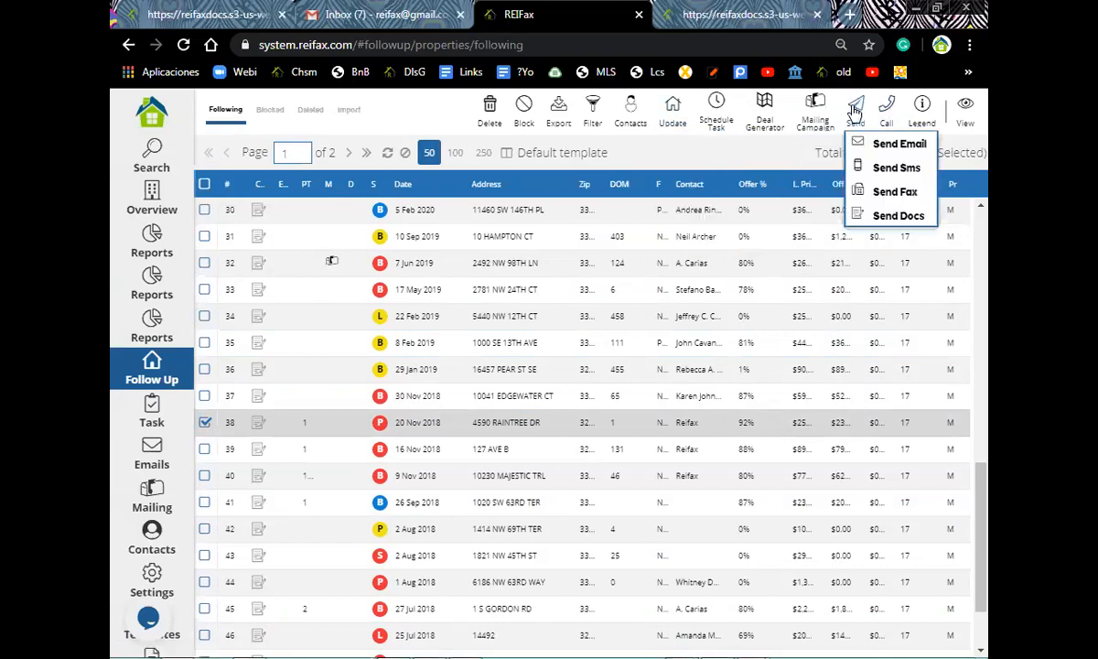
click(897, 147)
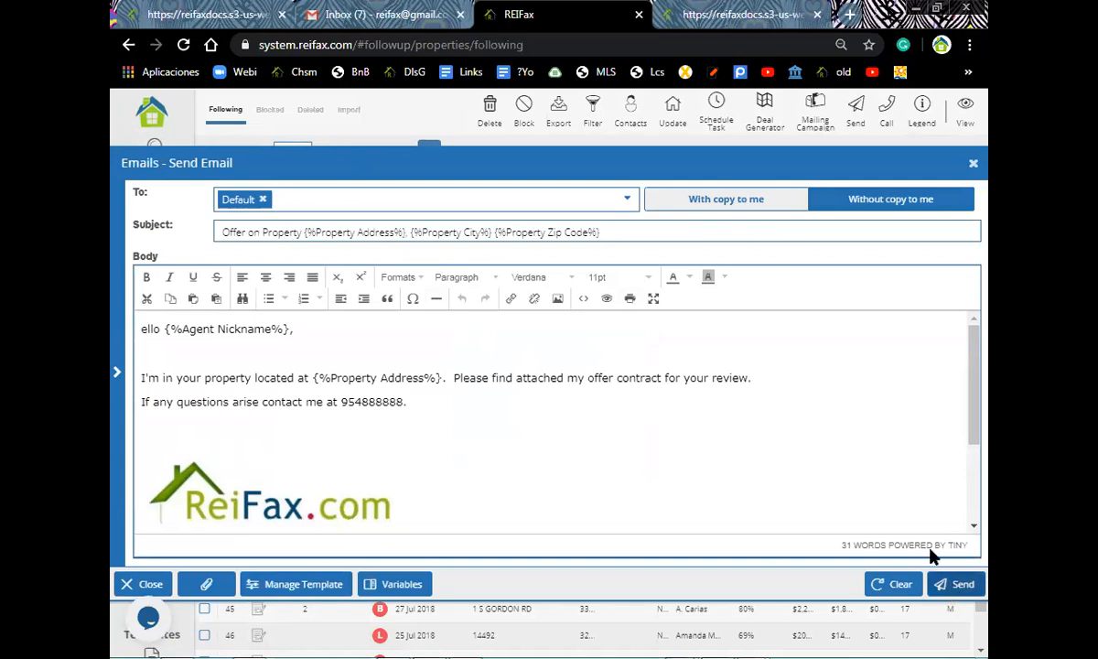
click(862, 130)
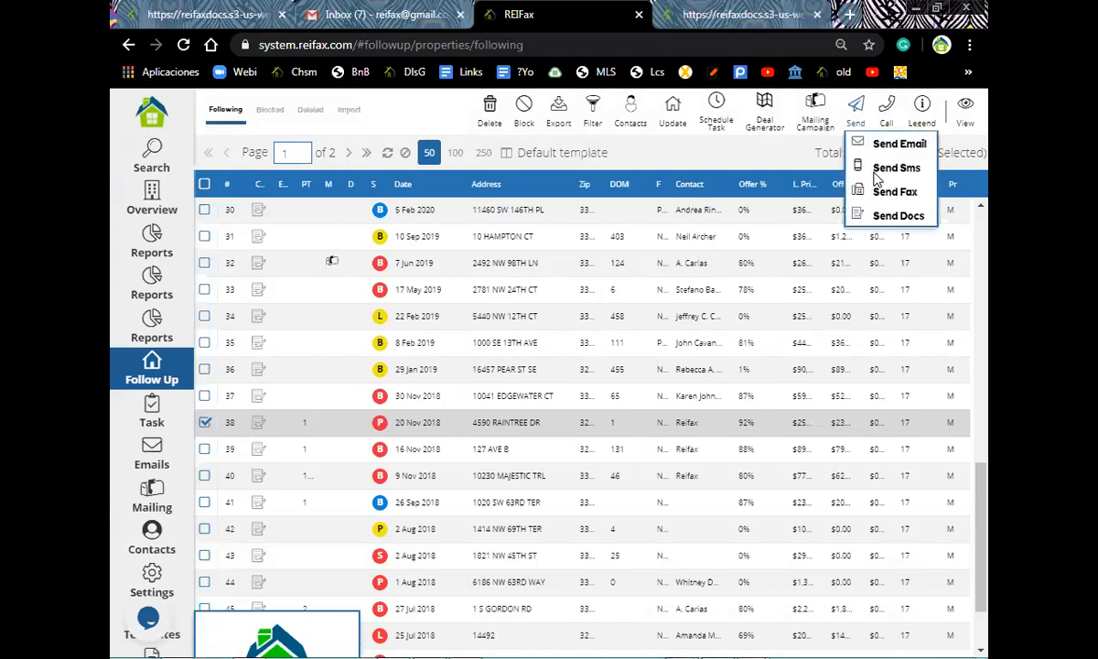
click(872, 169)
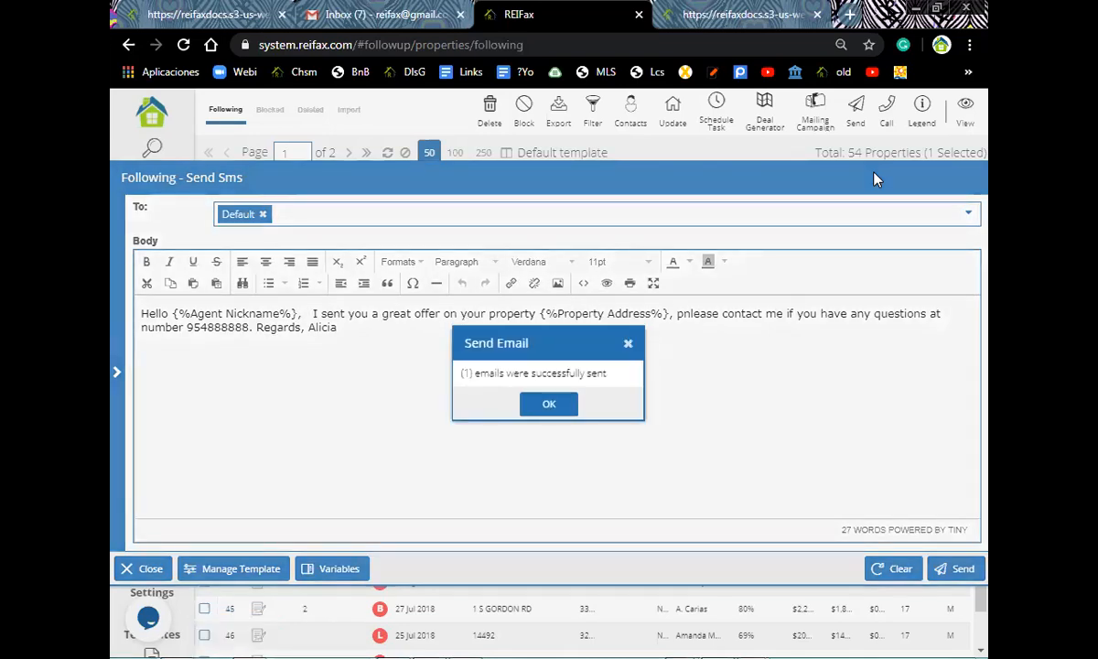
click(549, 406)
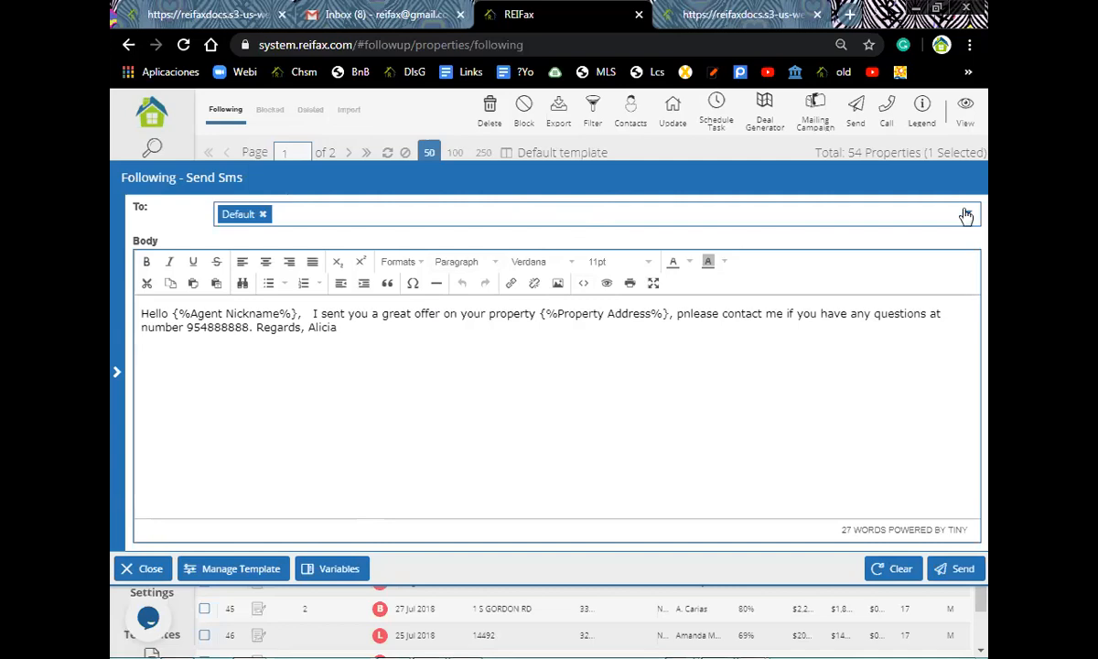
drag(915, 181, 830, 205)
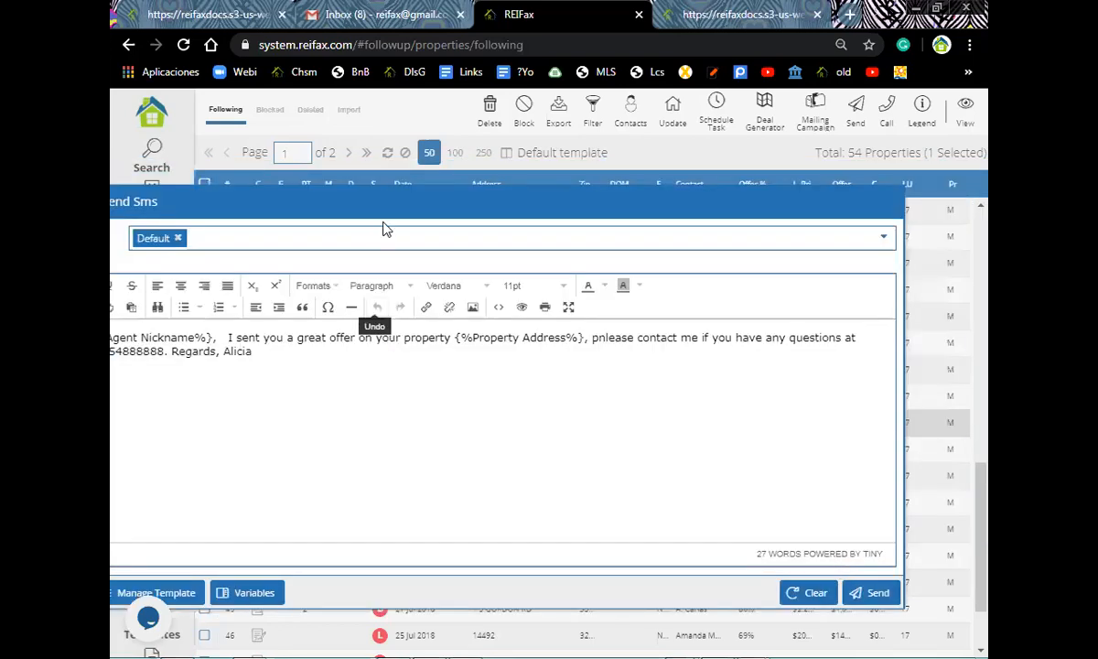
drag(522, 189, 221, 569)
click(231, 563)
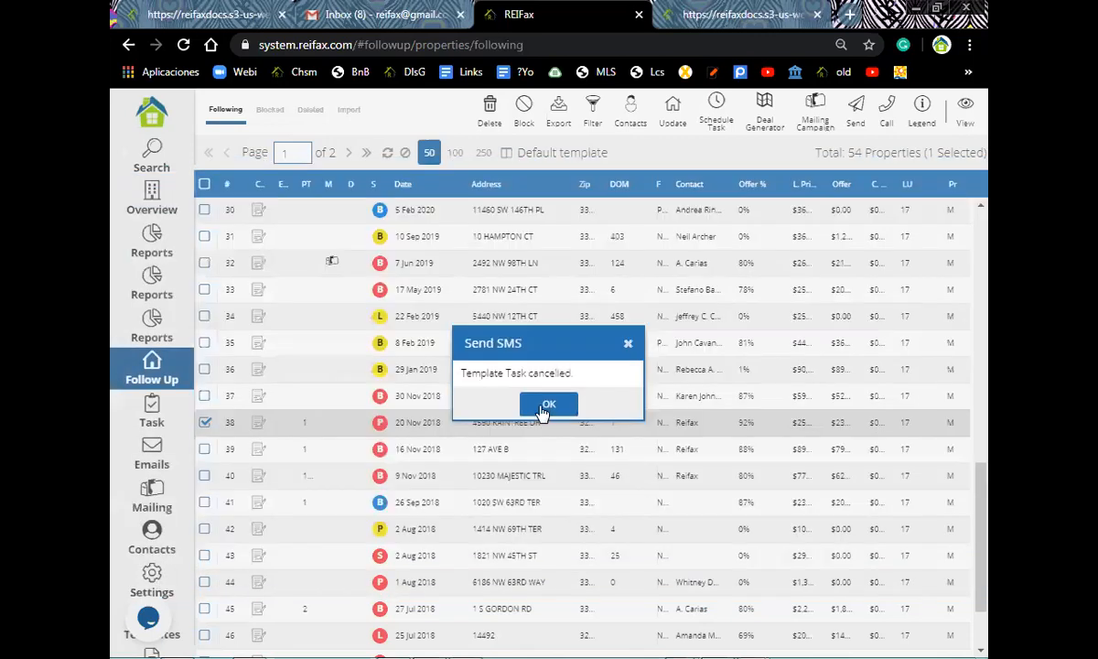
click(152, 582)
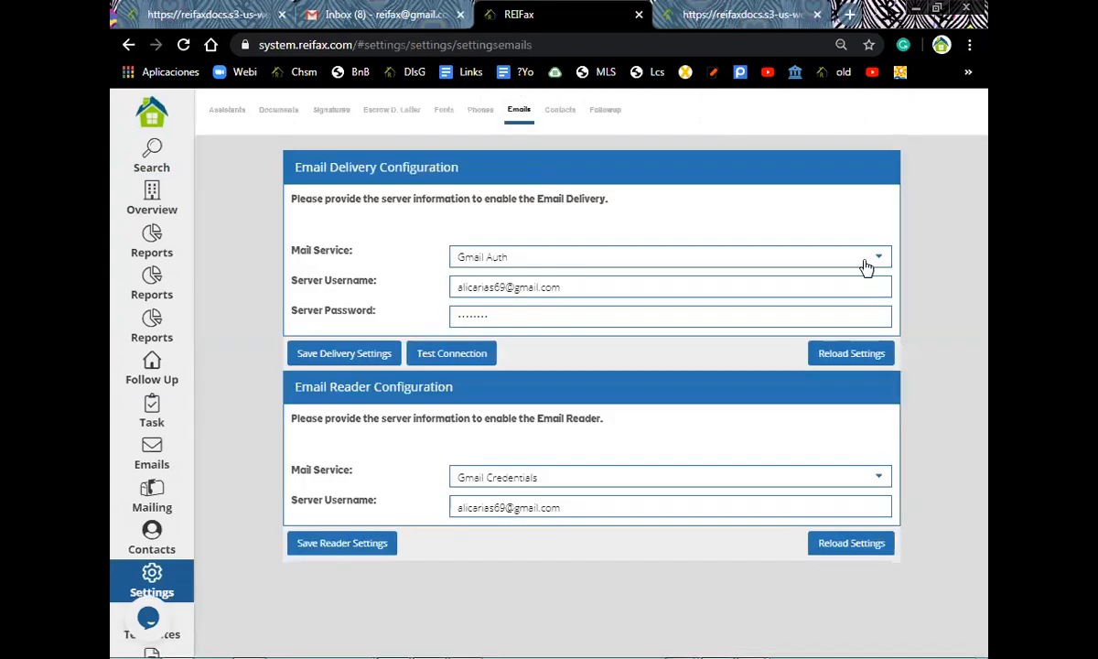
- Set the Mail Service to Other, with server ssl://smtp.gmail.com on port 465
click(875, 256)
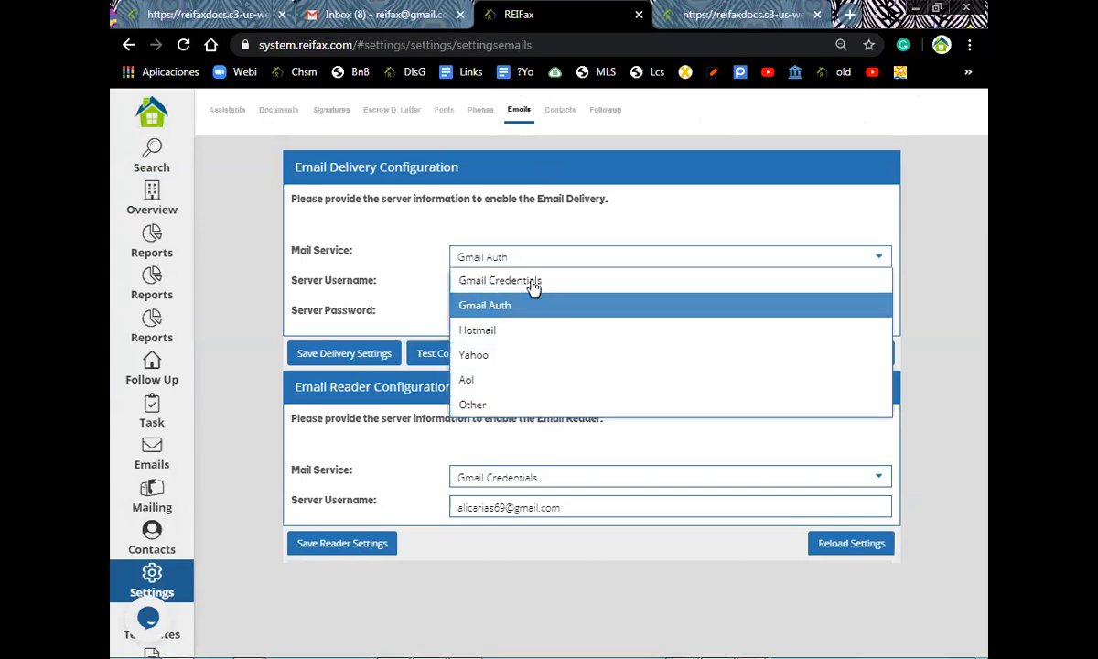
click(491, 407)
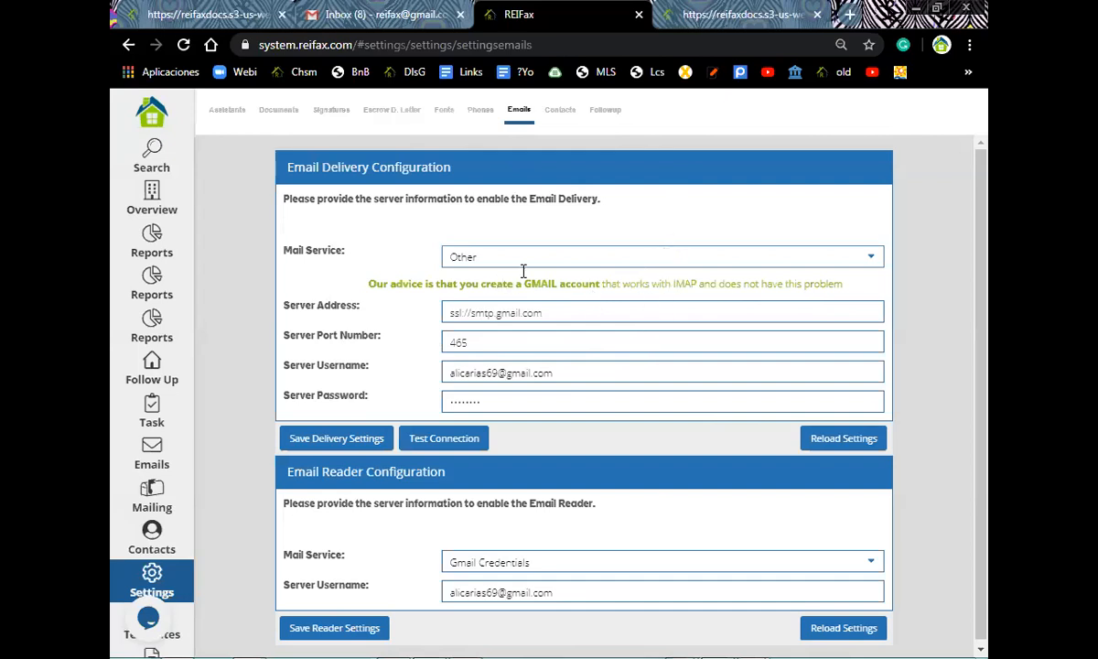
click(872, 261)
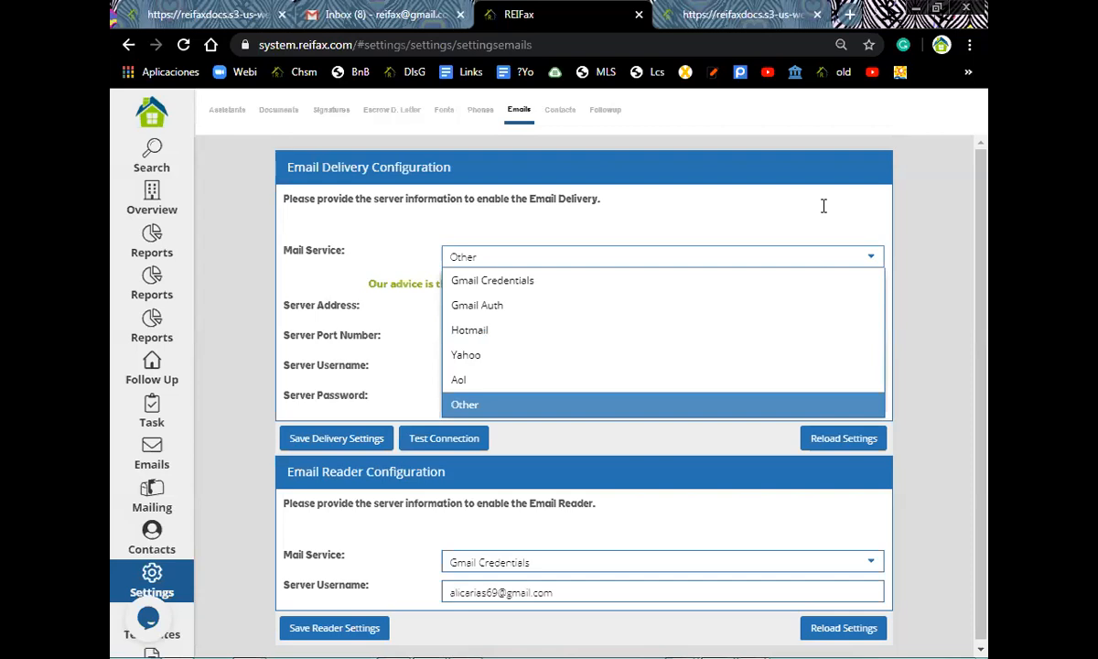
click(148, 622)
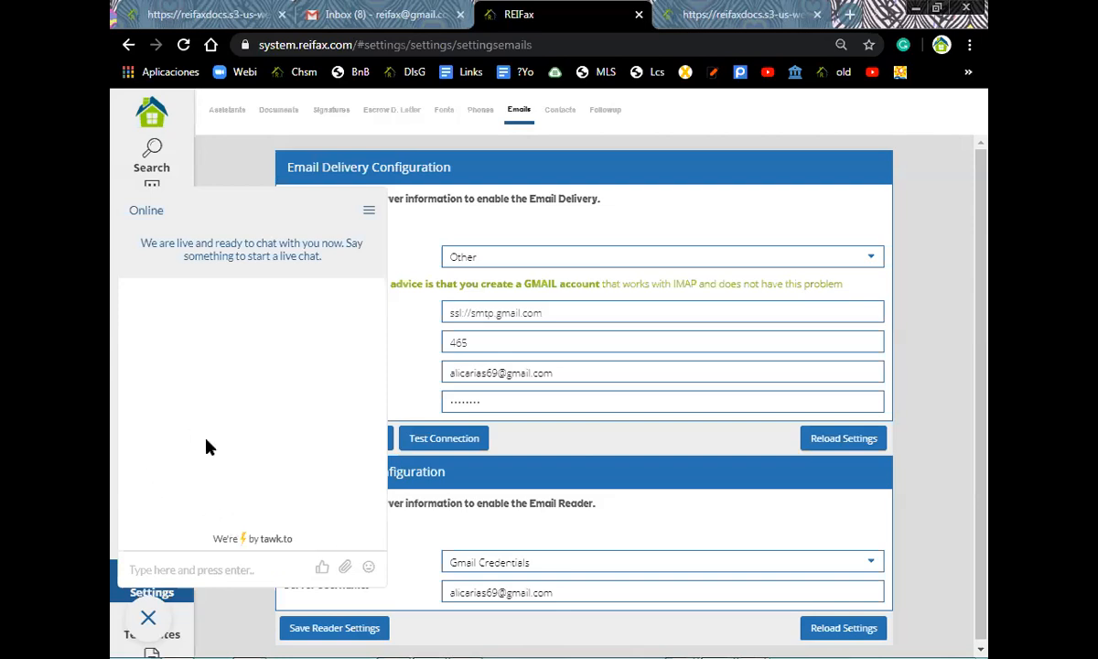
click(151, 621)
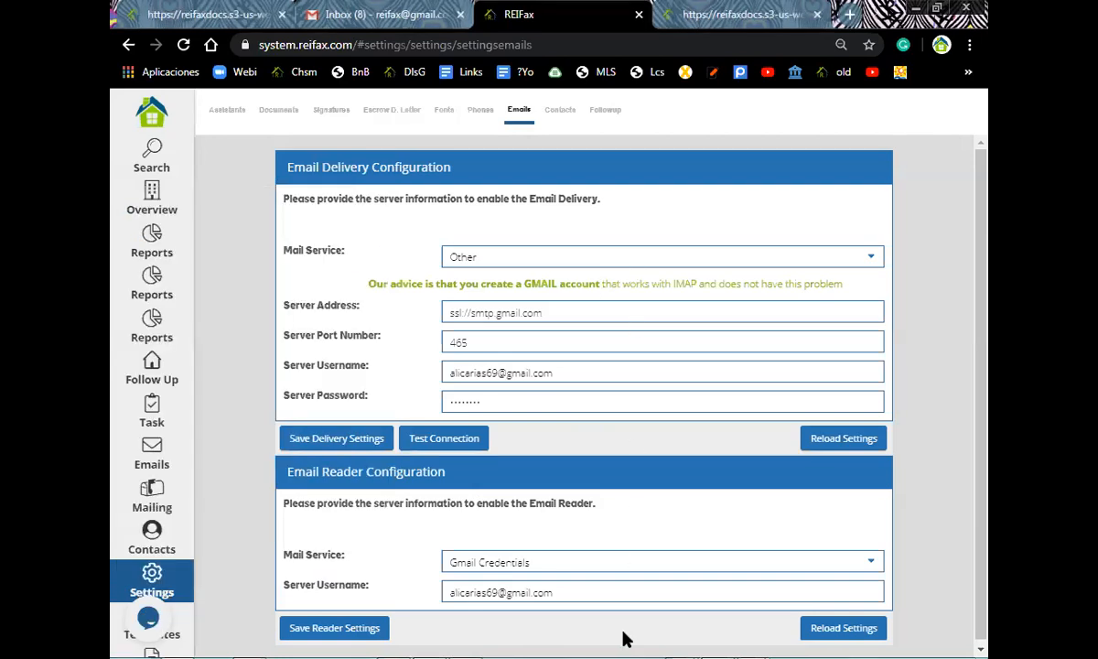